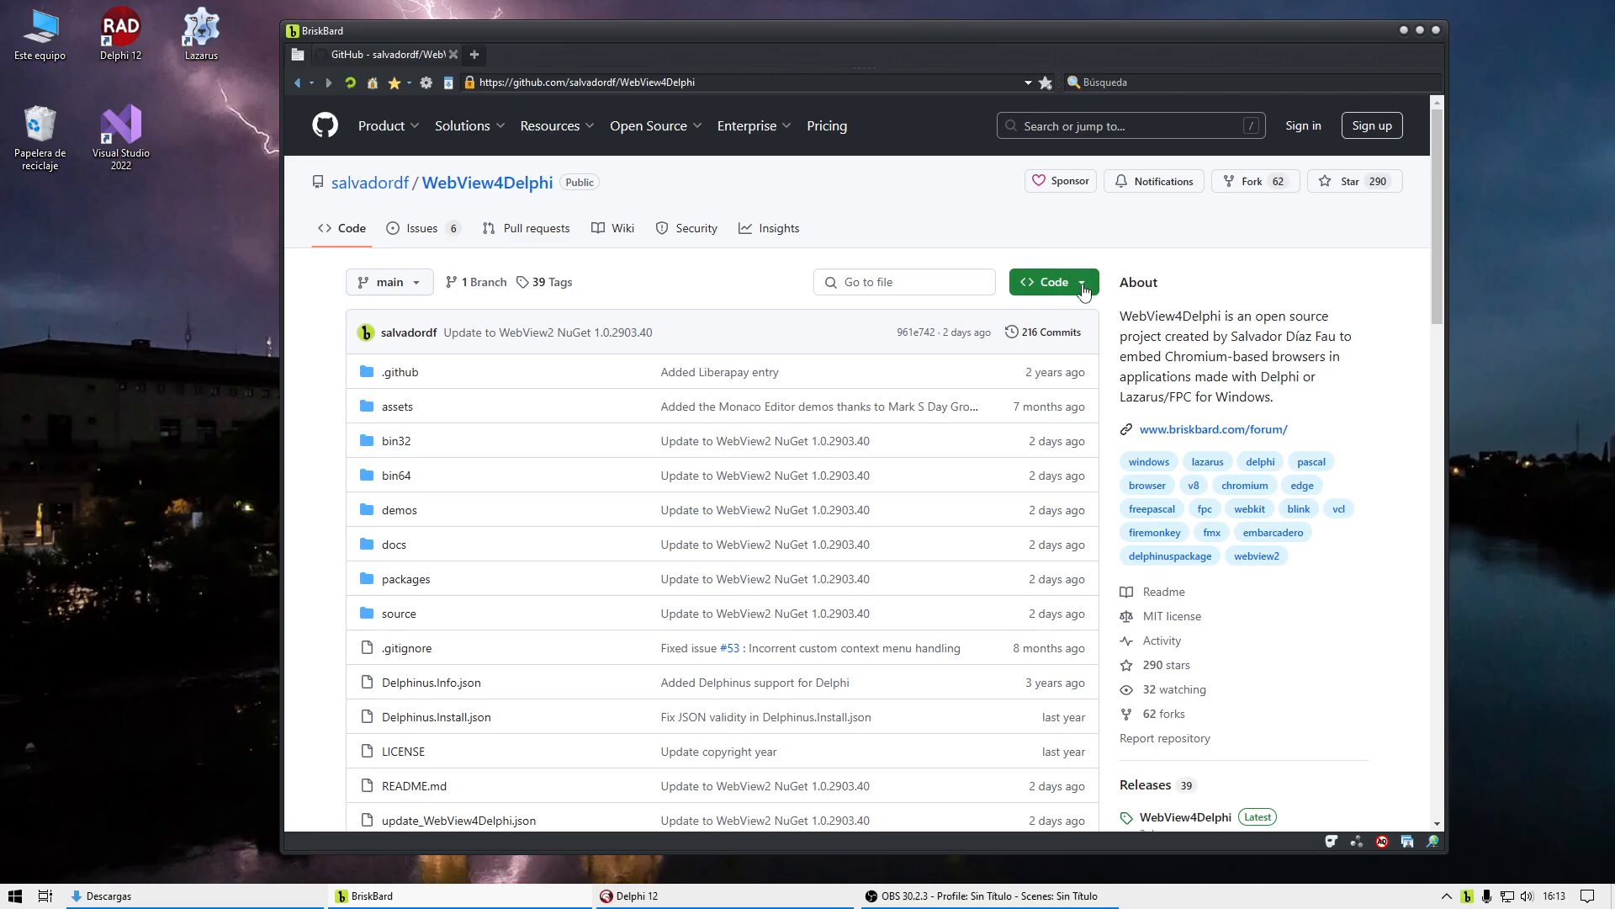
Step: Download the WebView4Delphi repository from GitHub as a ZIP archive and move the download window aside
left_click(1073, 284)
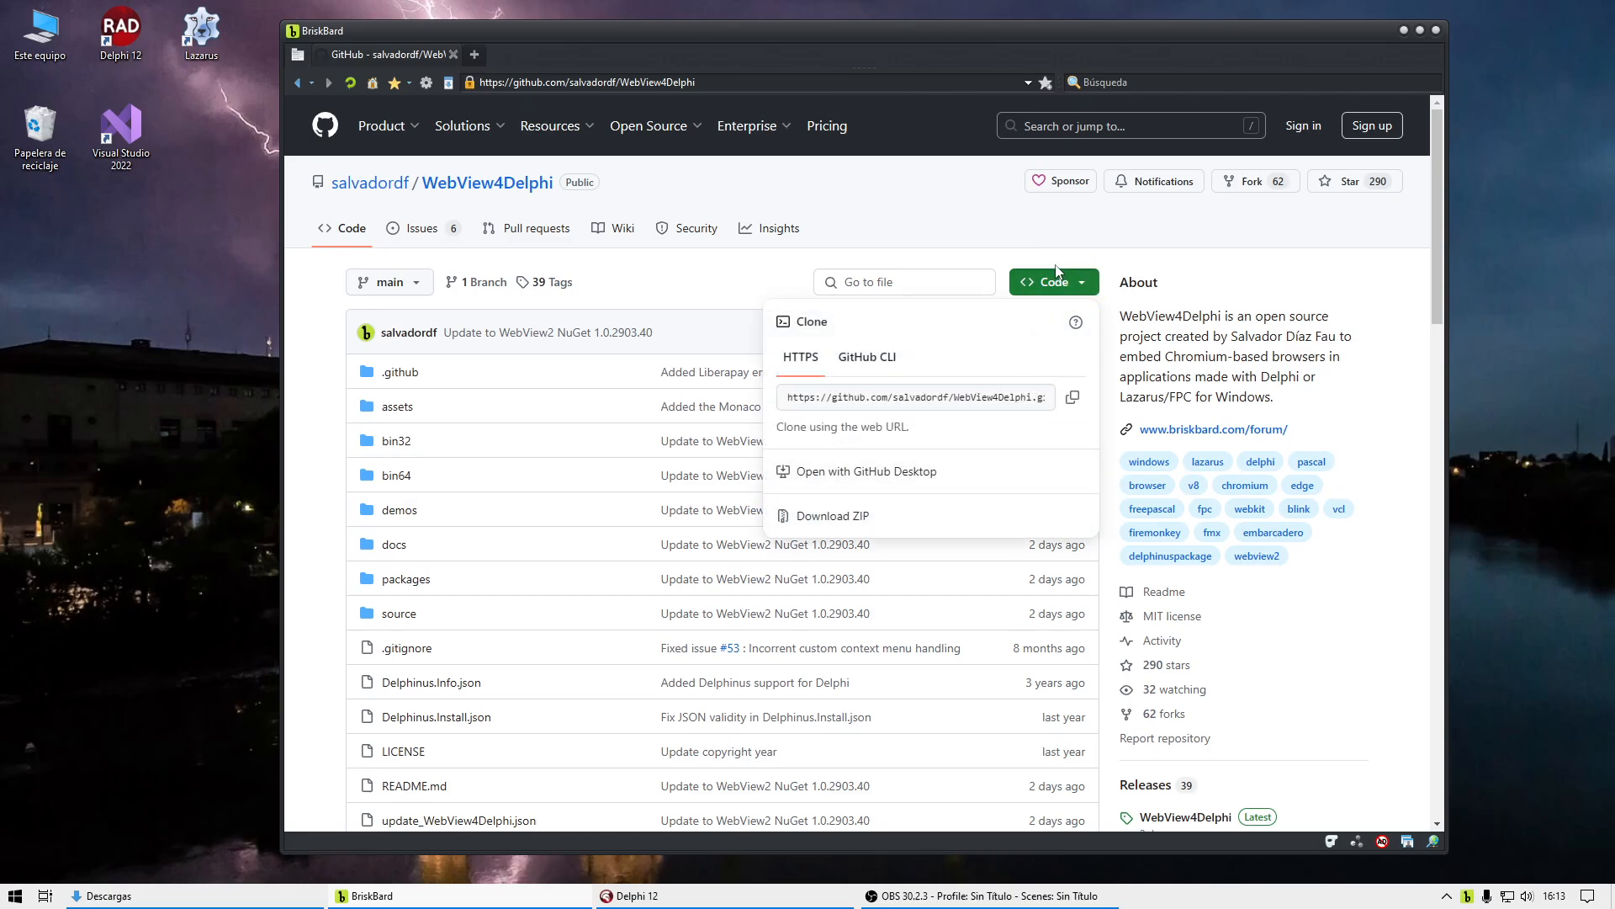
left_click(823, 516)
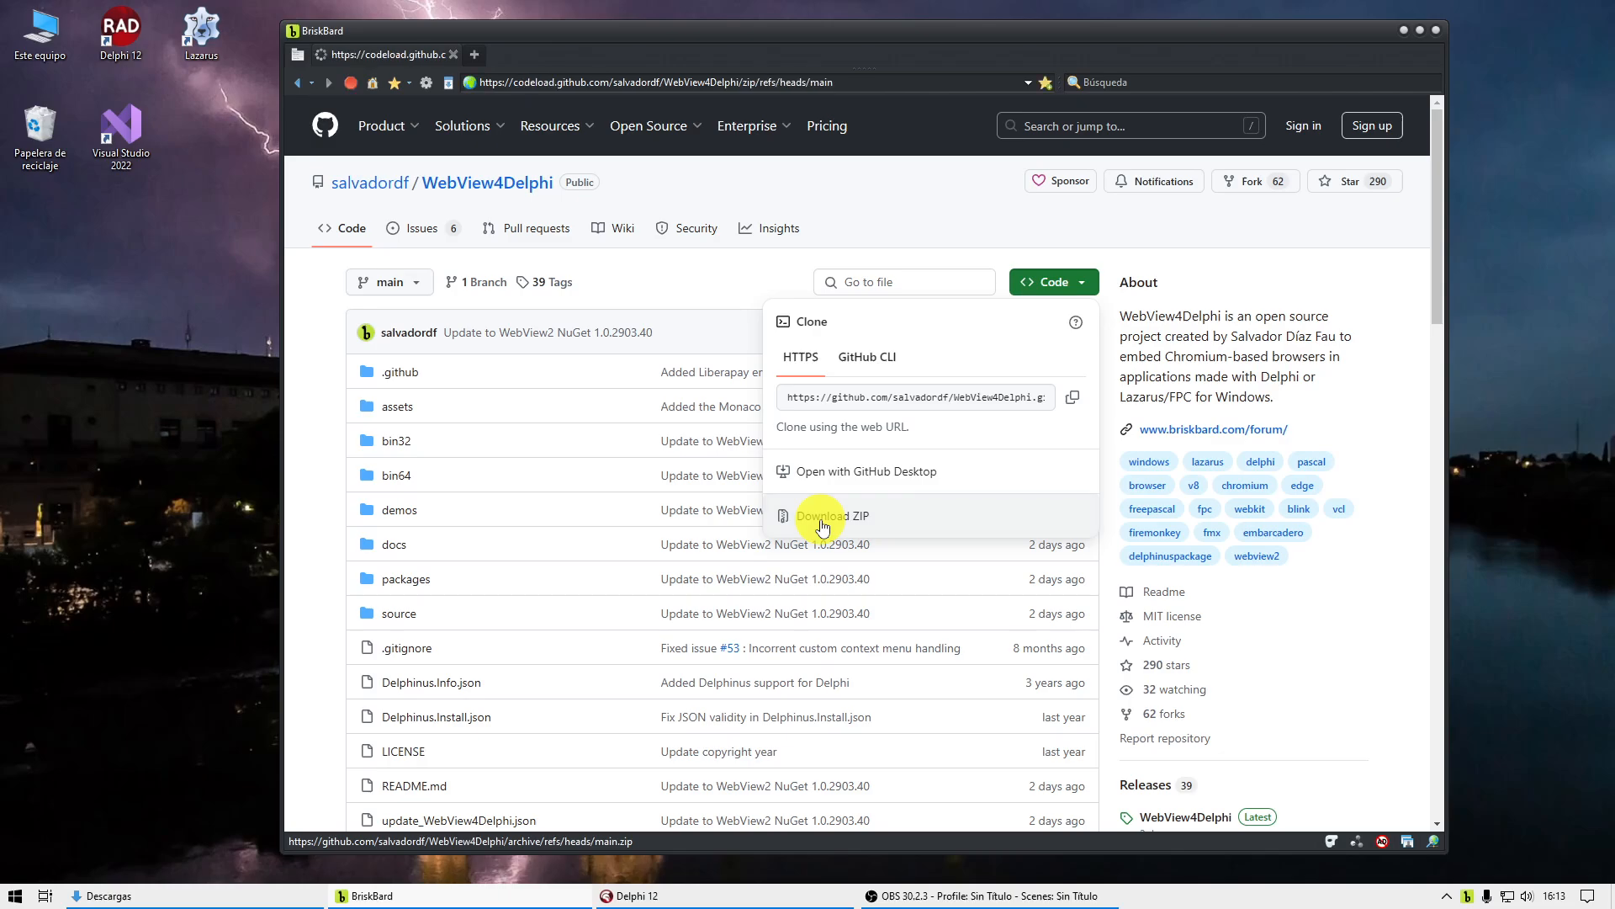
left_click_drag(870, 323, 627, 318)
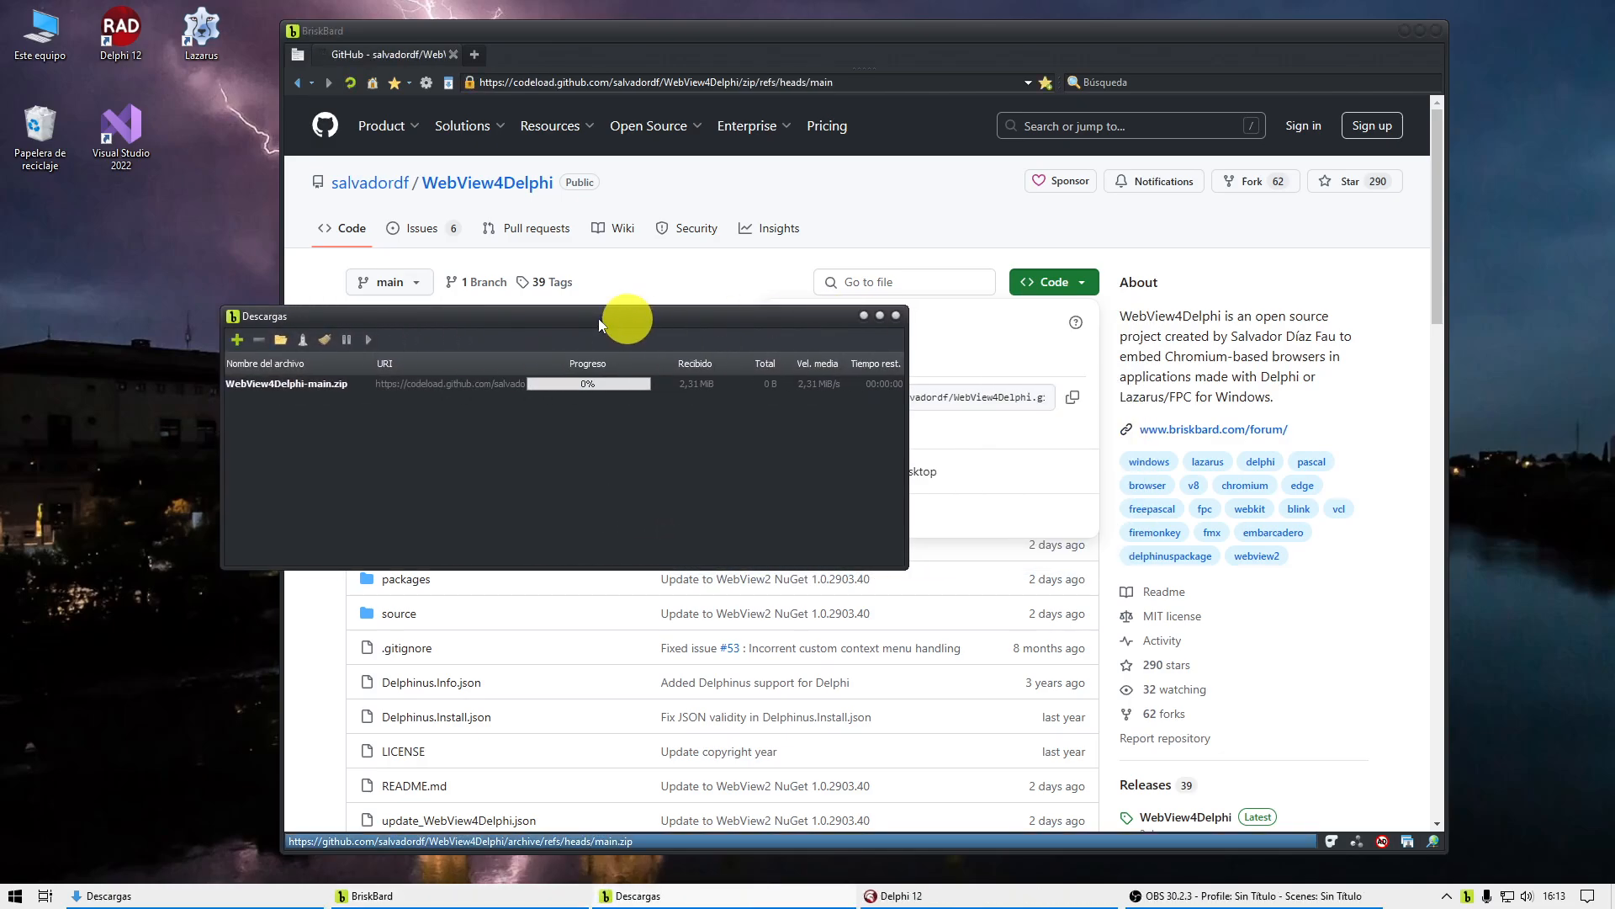
Step: Extract WebView4Delphi-main.zip directly into the Descargas folder with 7-Zip
left_click(228, 905)
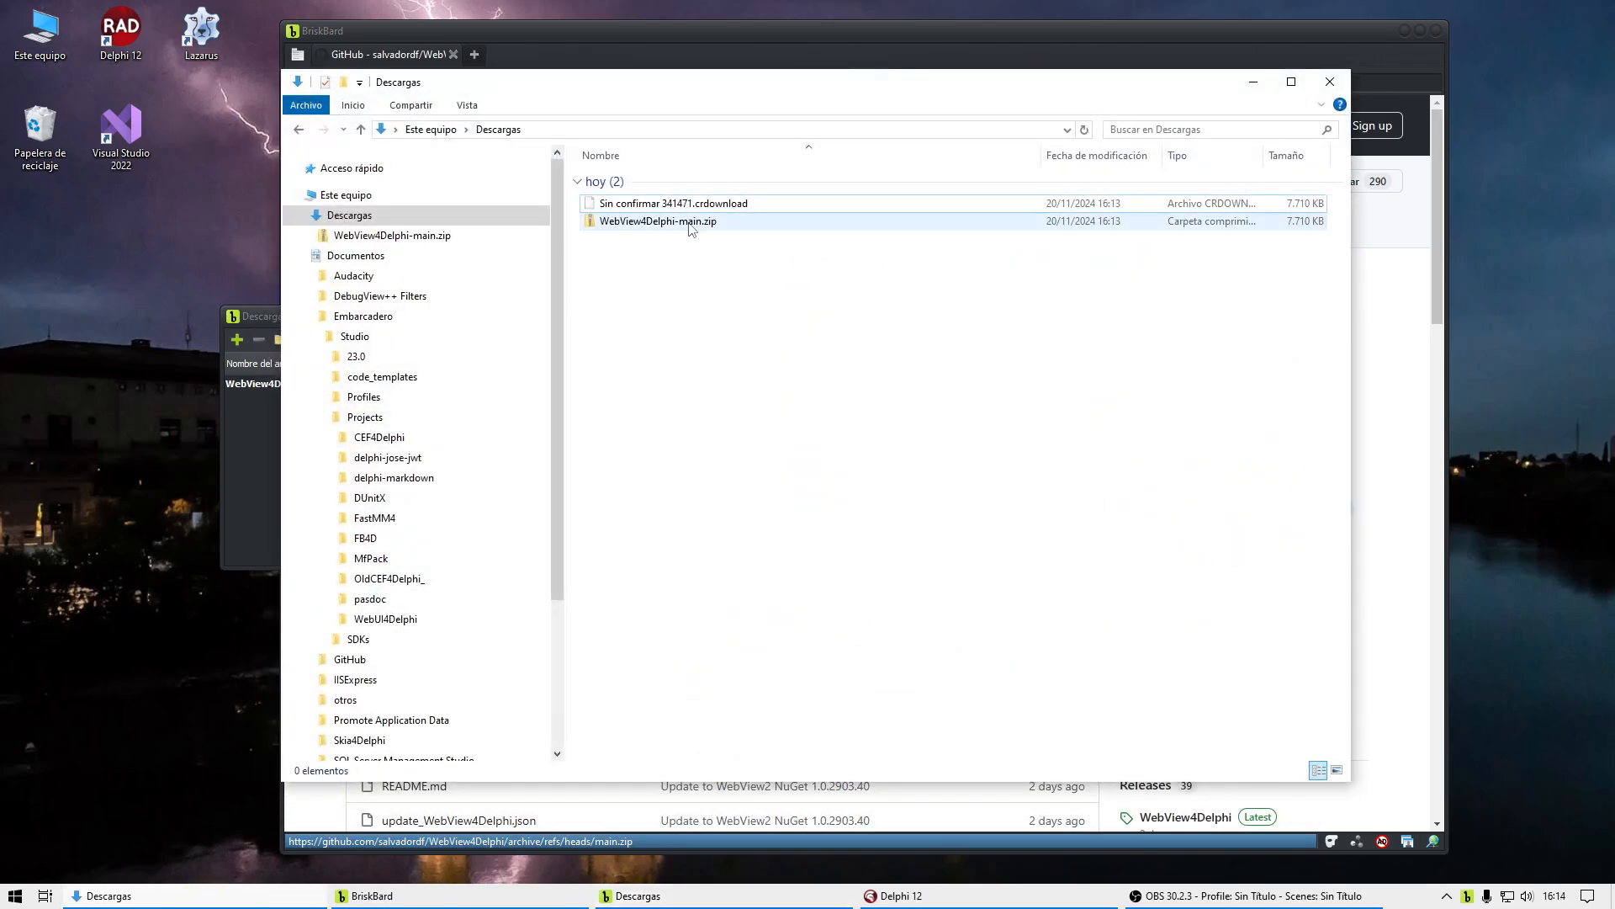
left_click(689, 223)
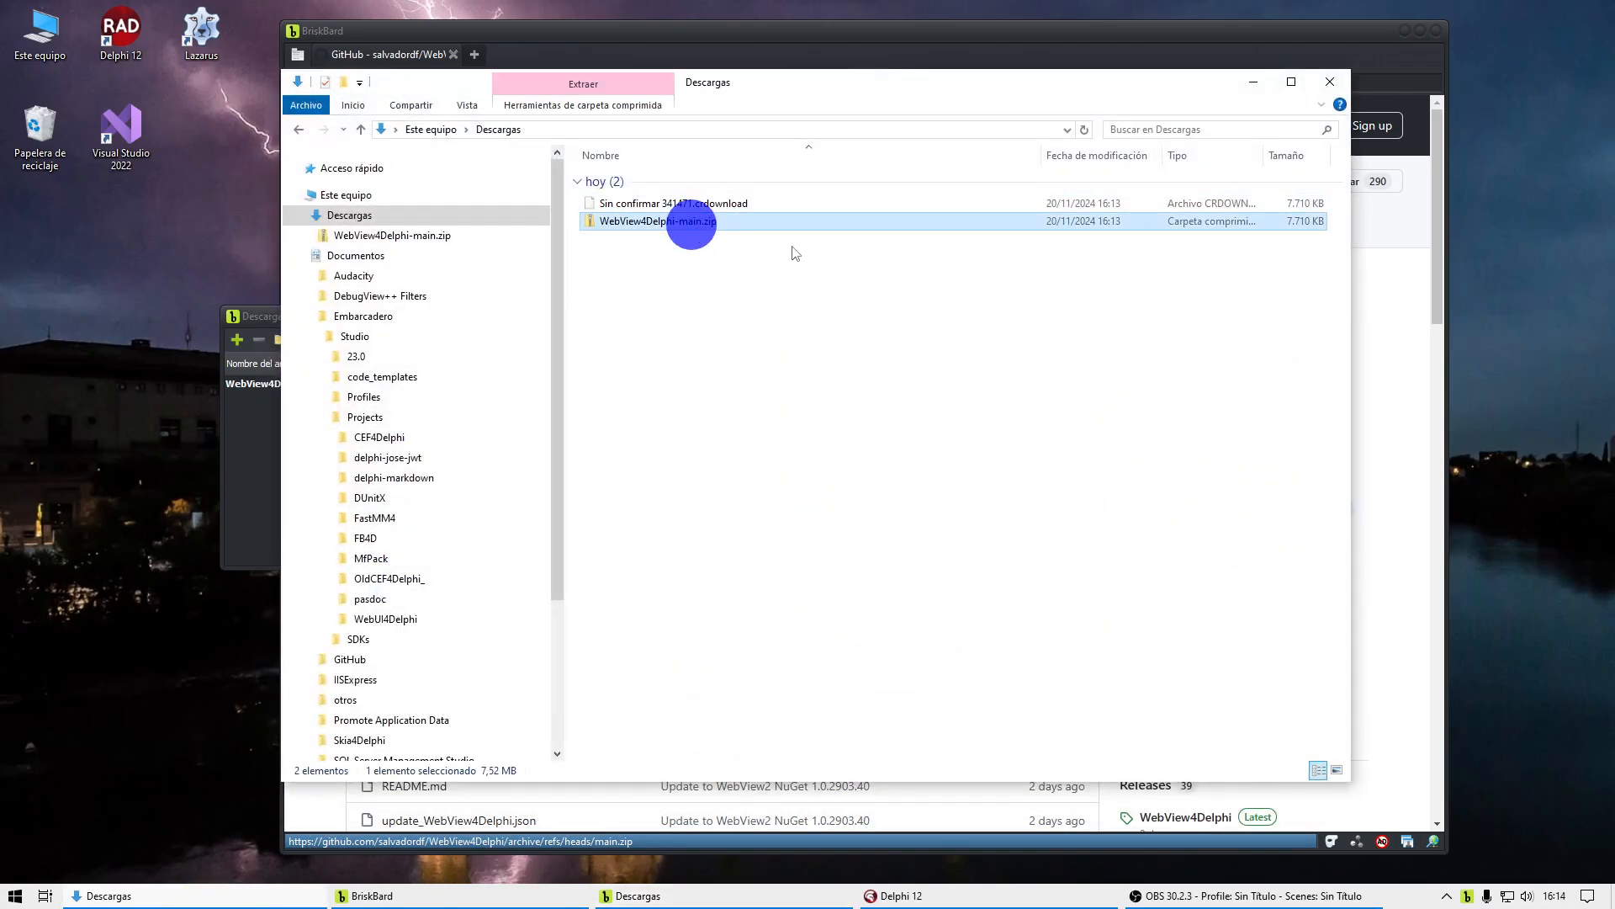
right_click(691, 226)
left_click(849, 377)
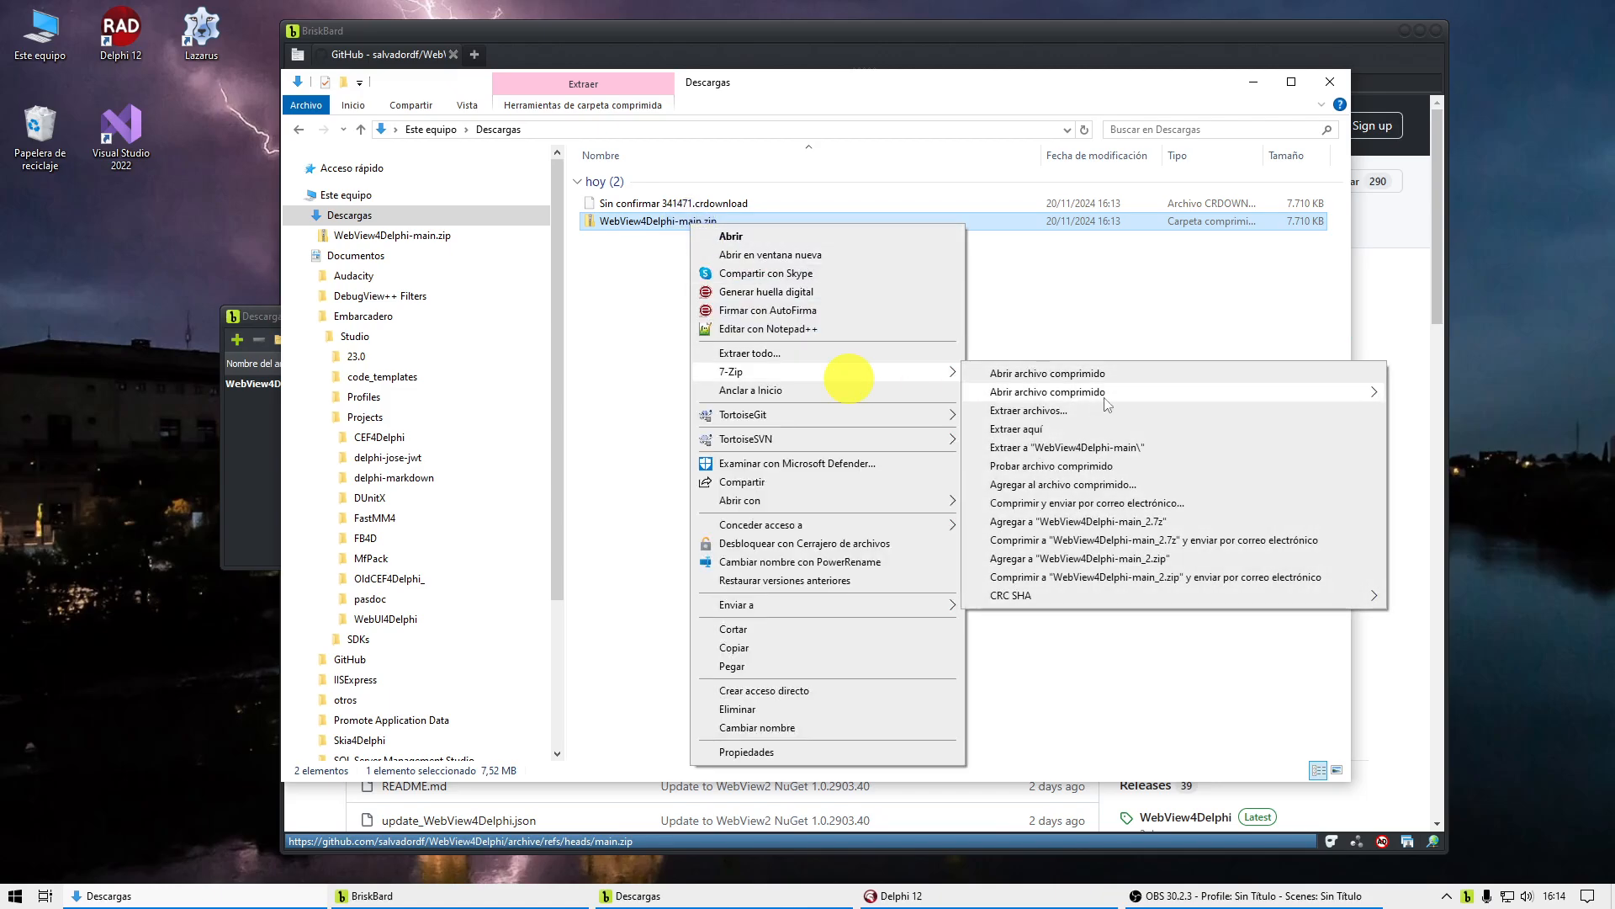
left_click(1094, 428)
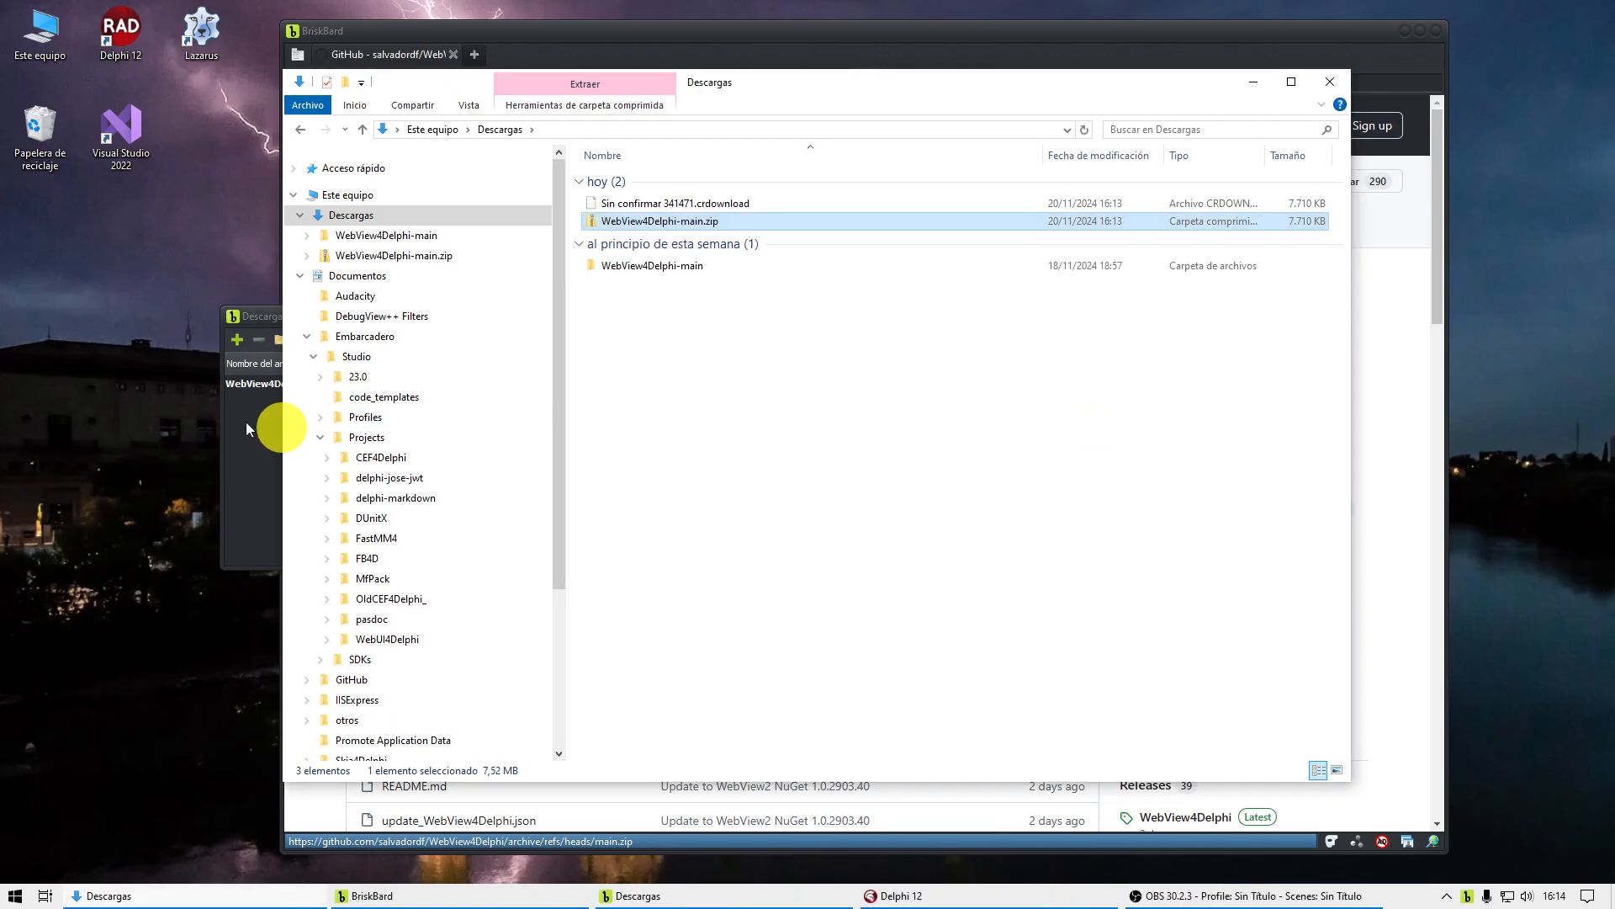
Step: Close the browser's download window and the browser itself
left_click(273, 427)
left_click(893, 313)
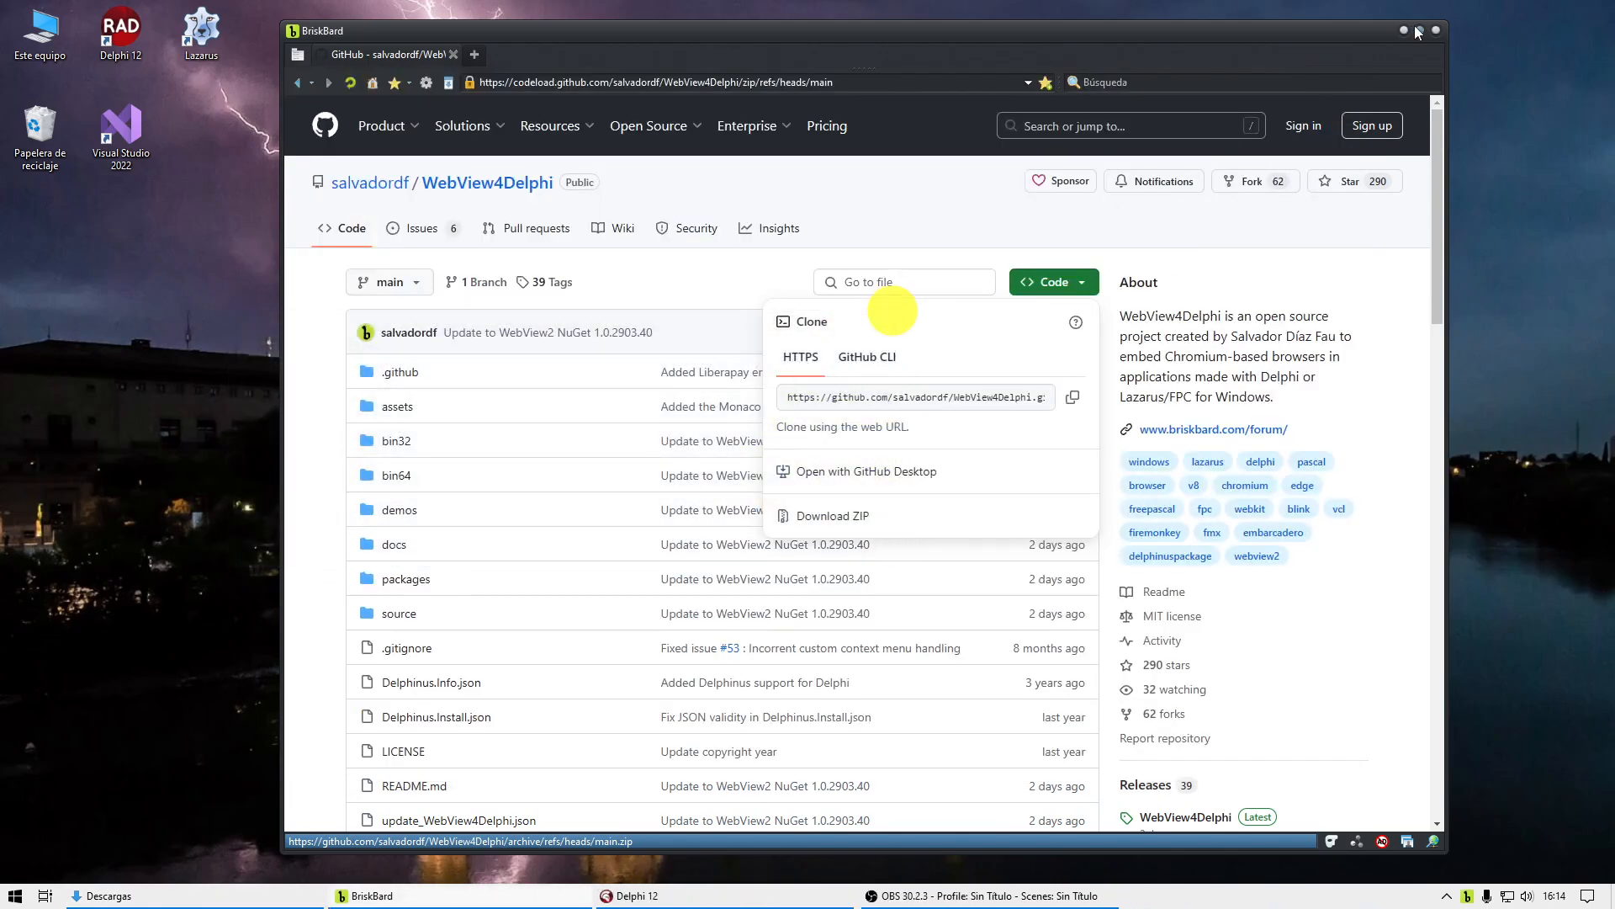
left_click(1435, 34)
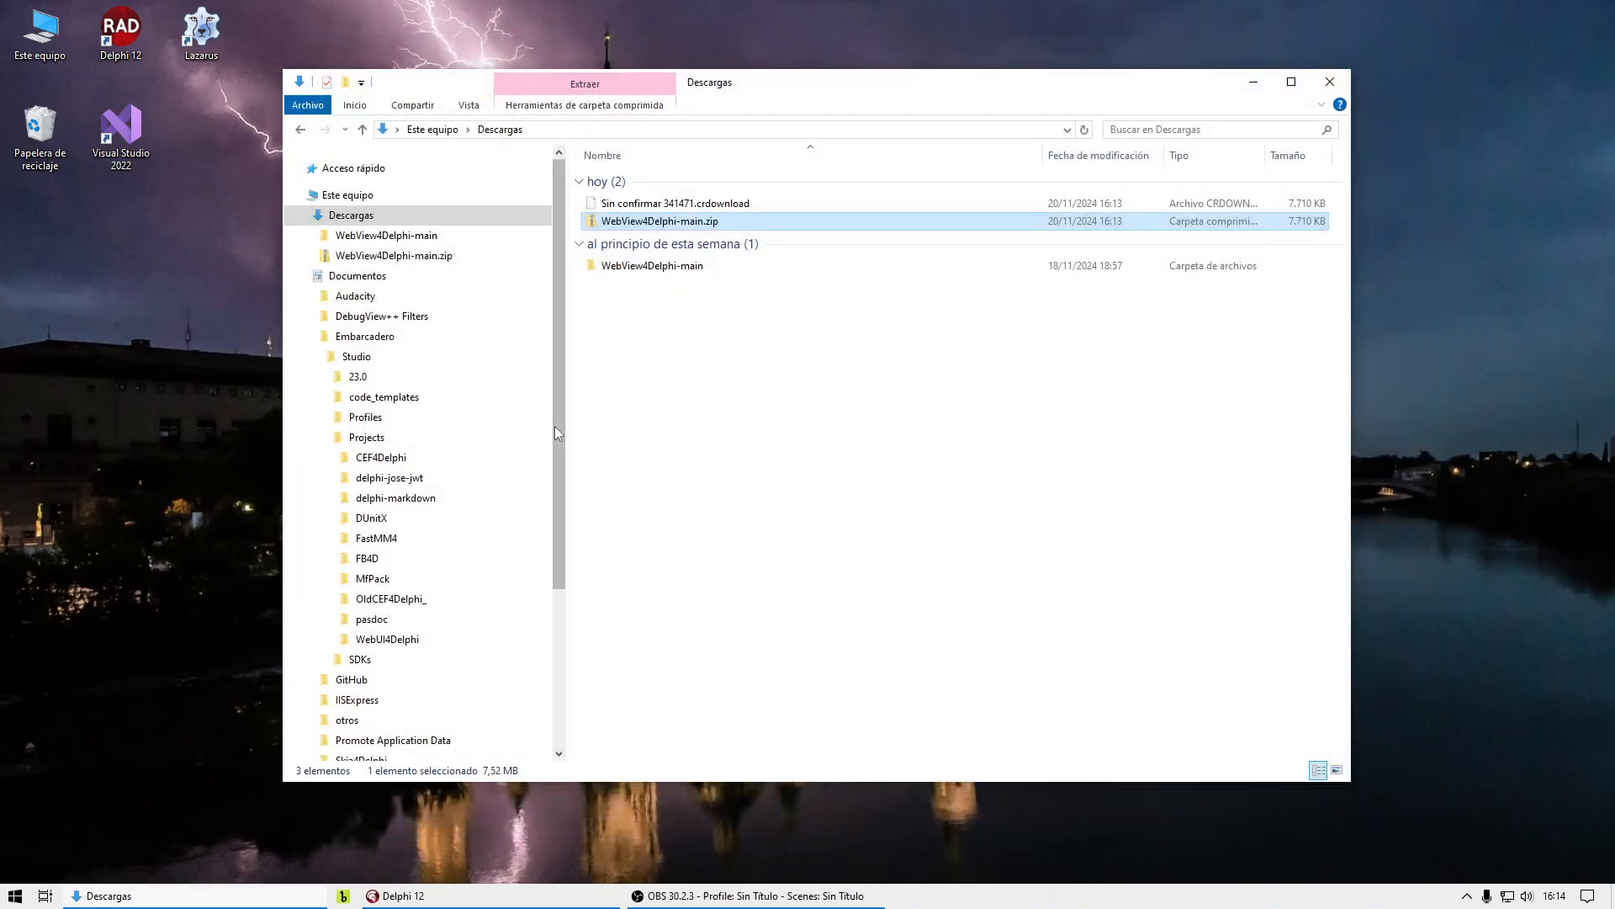
Step: Delete the downloaded ZIP archive and rename the extracted folder as WebView4Delphi
key("Delete")
left_click(667, 248)
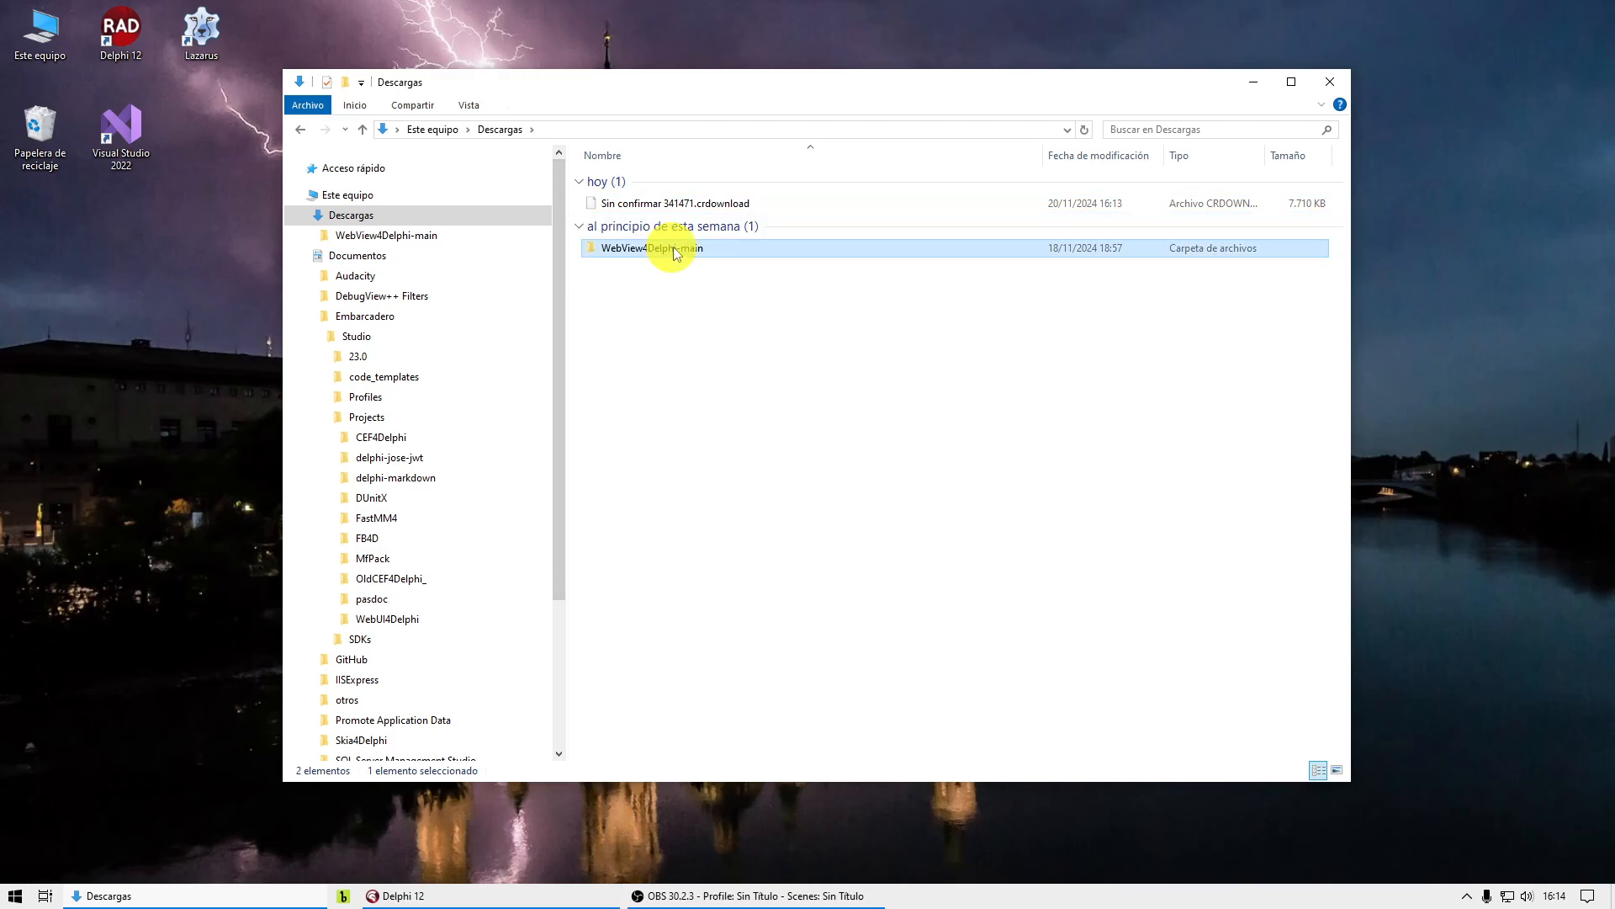
key("F2")
key("End")
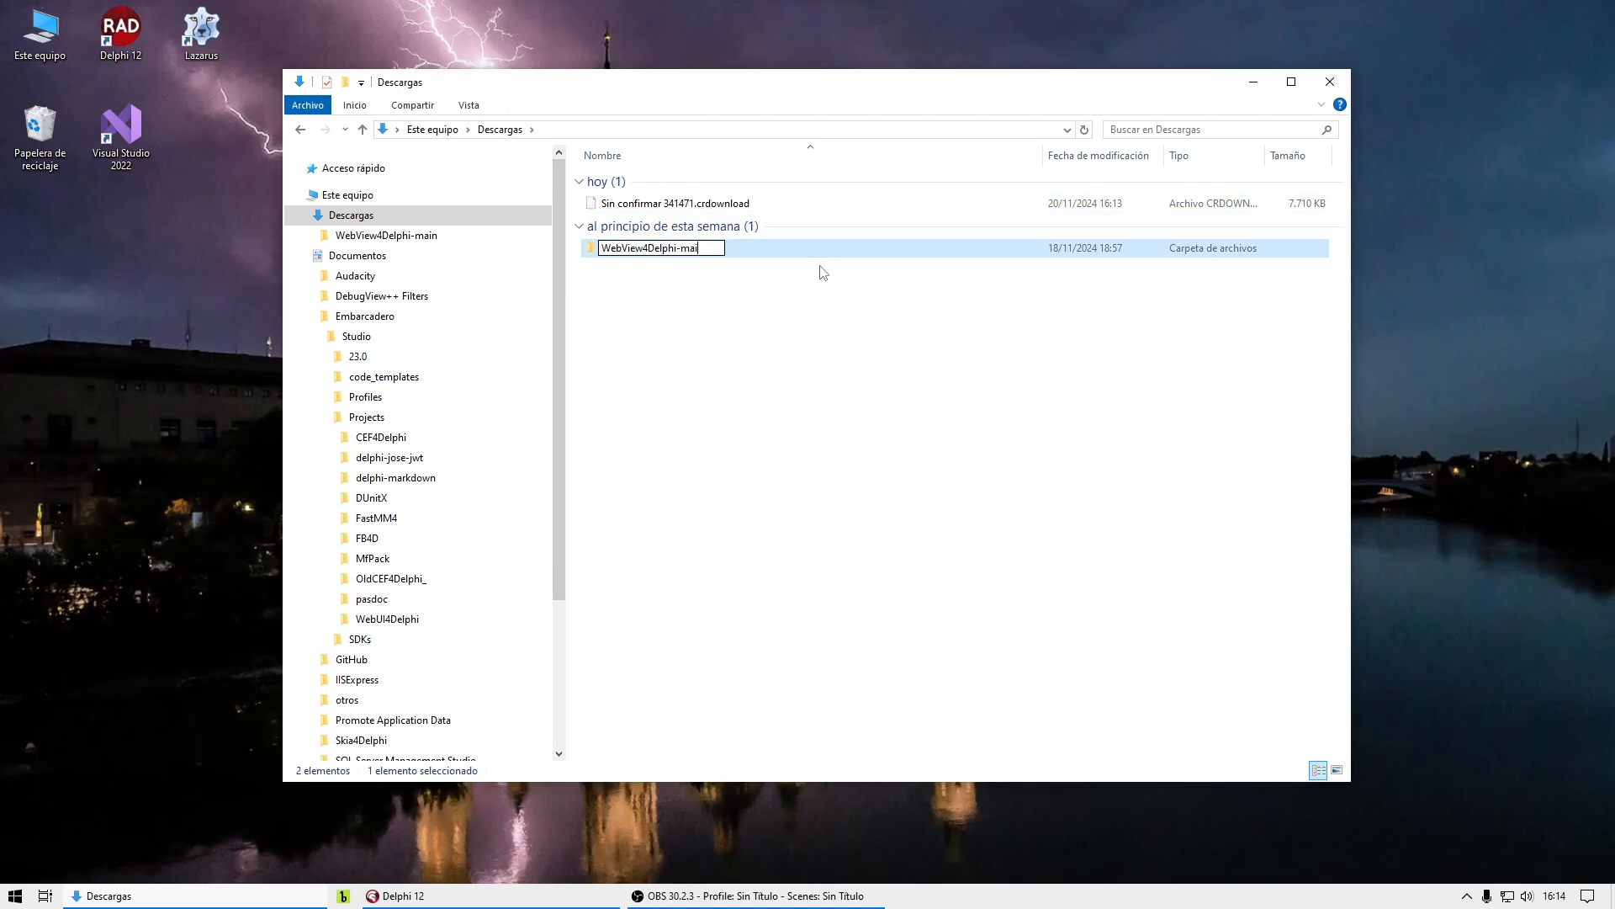
key("BackSpace")
key("BackSpace")
key("BackSpace")
key("Return")
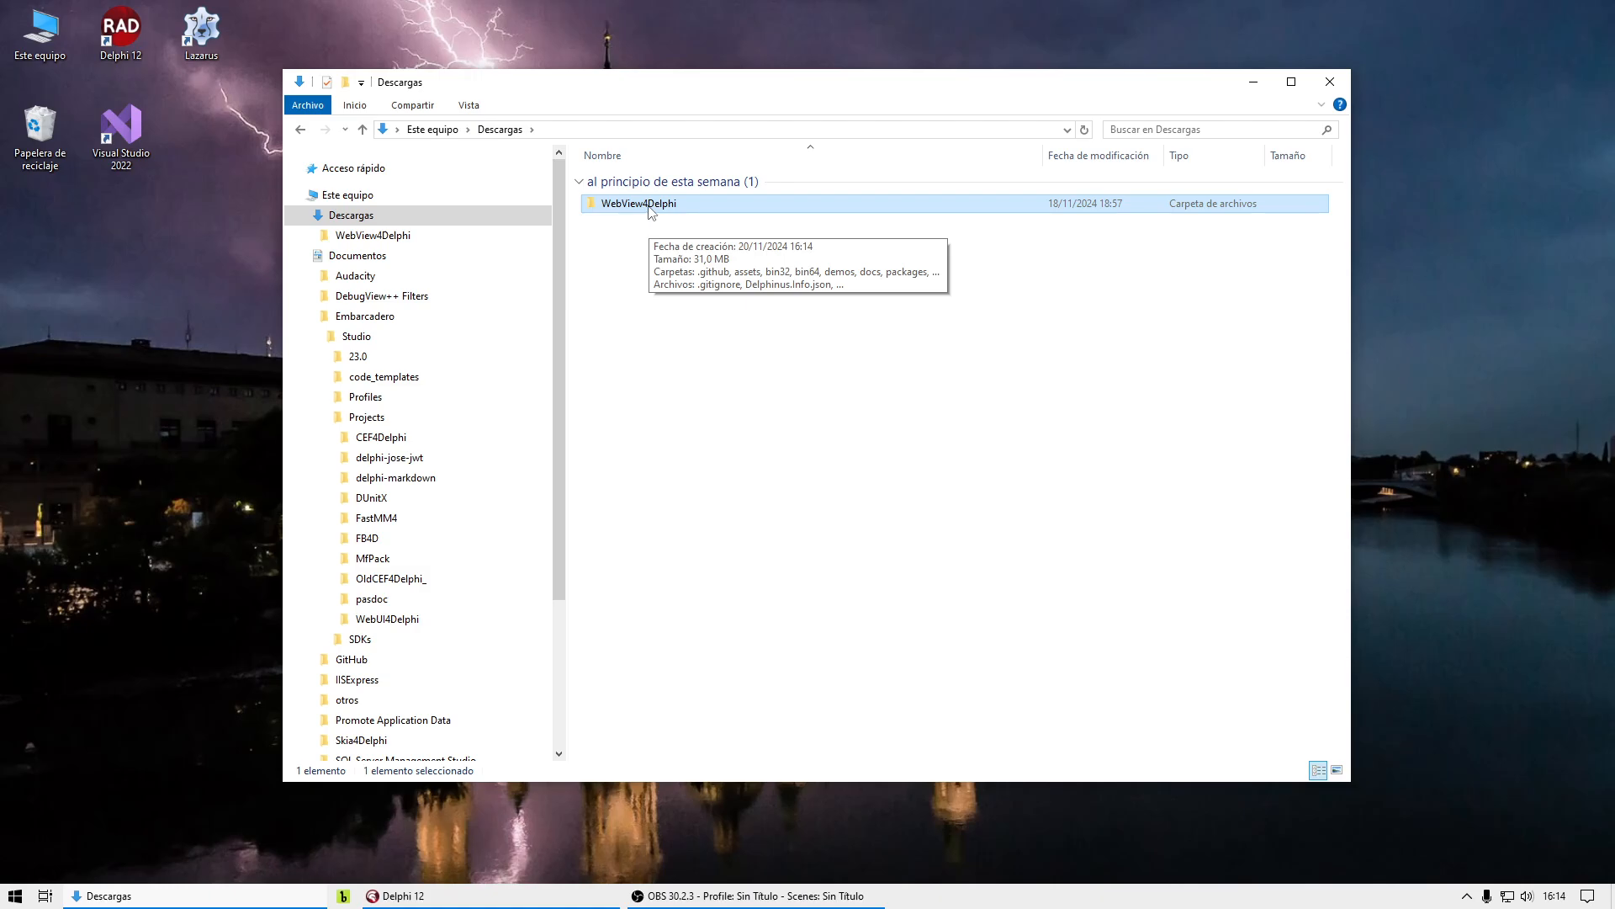
Step: Move the WebView4Delphi folder into Documentos\Embarcadero\Studio\Projects, open it there and expand its subfolders
left_click_drag(649, 212, 357, 417)
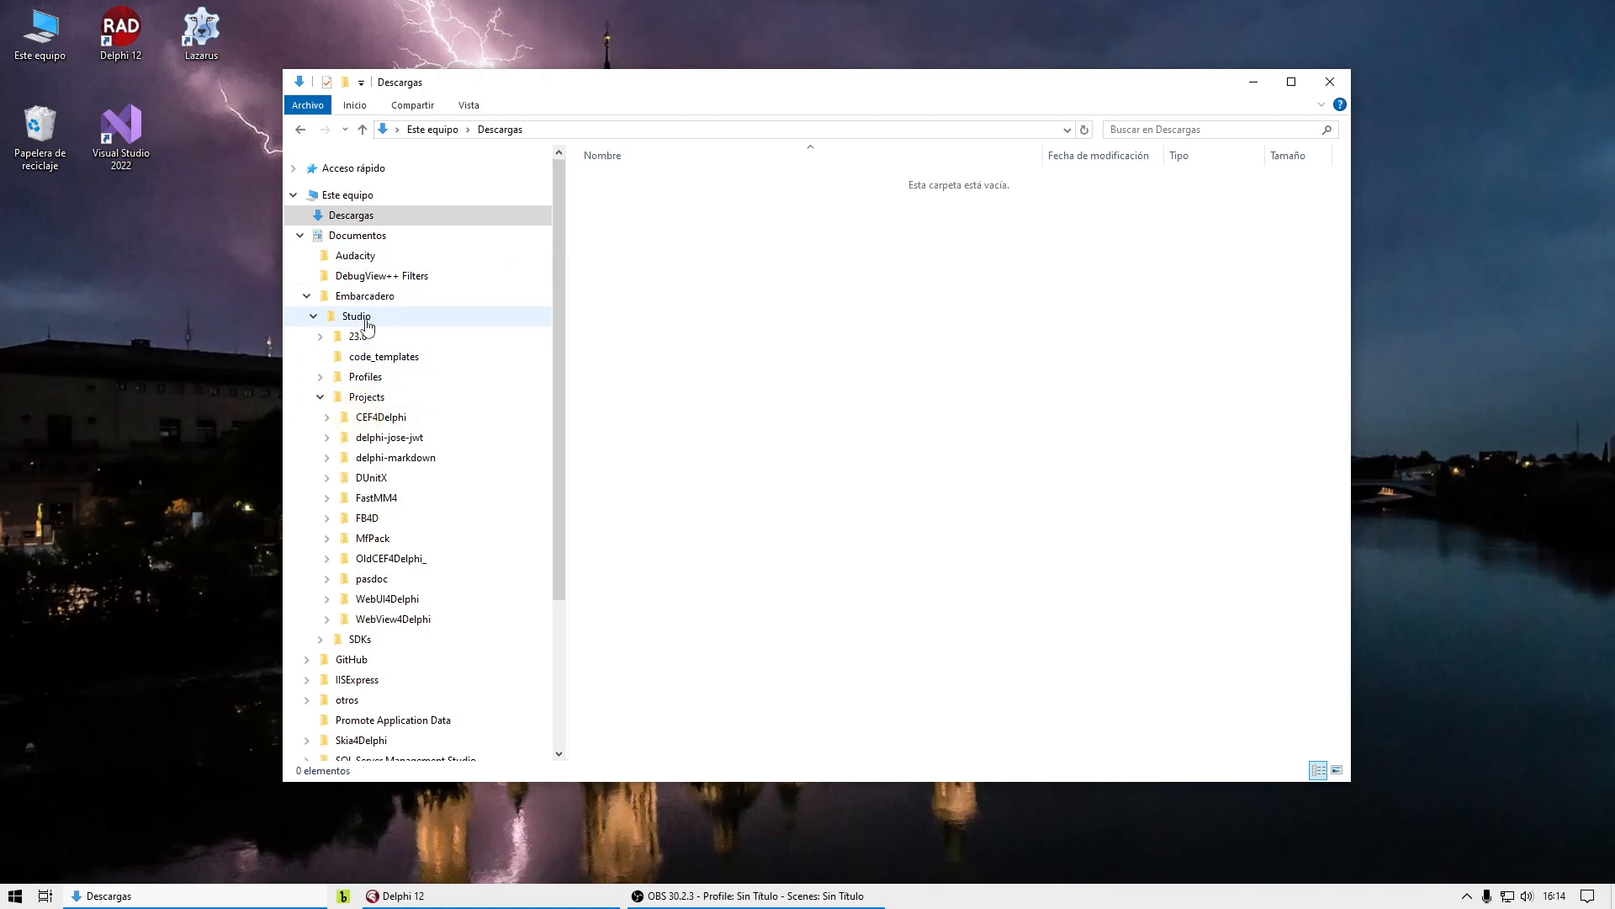
left_click(402, 621)
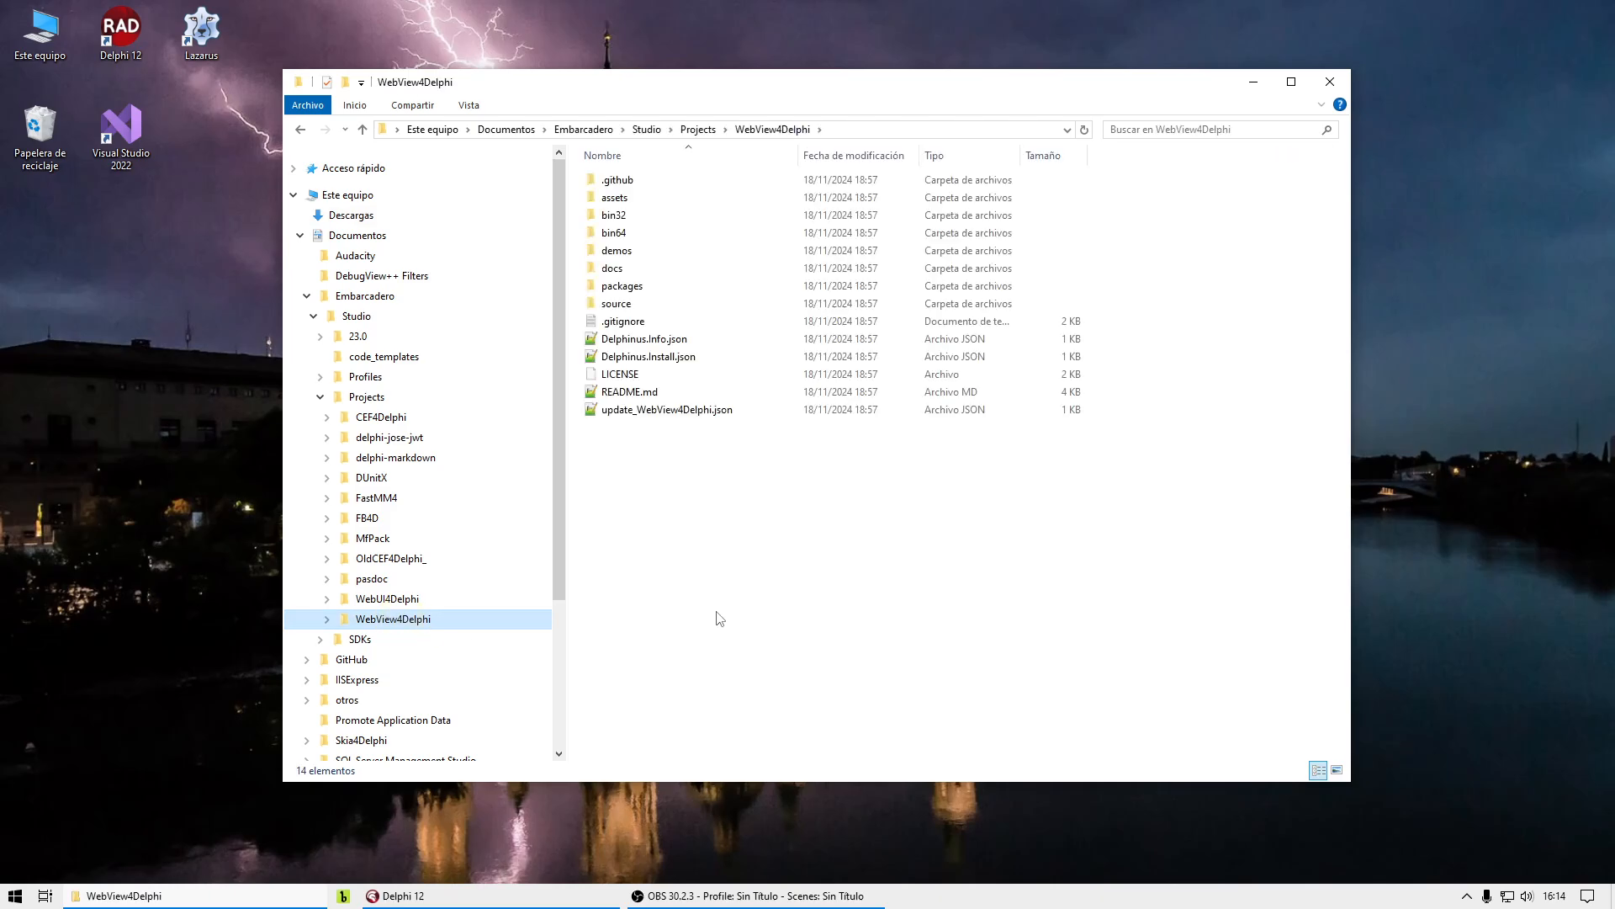
left_click(623, 202)
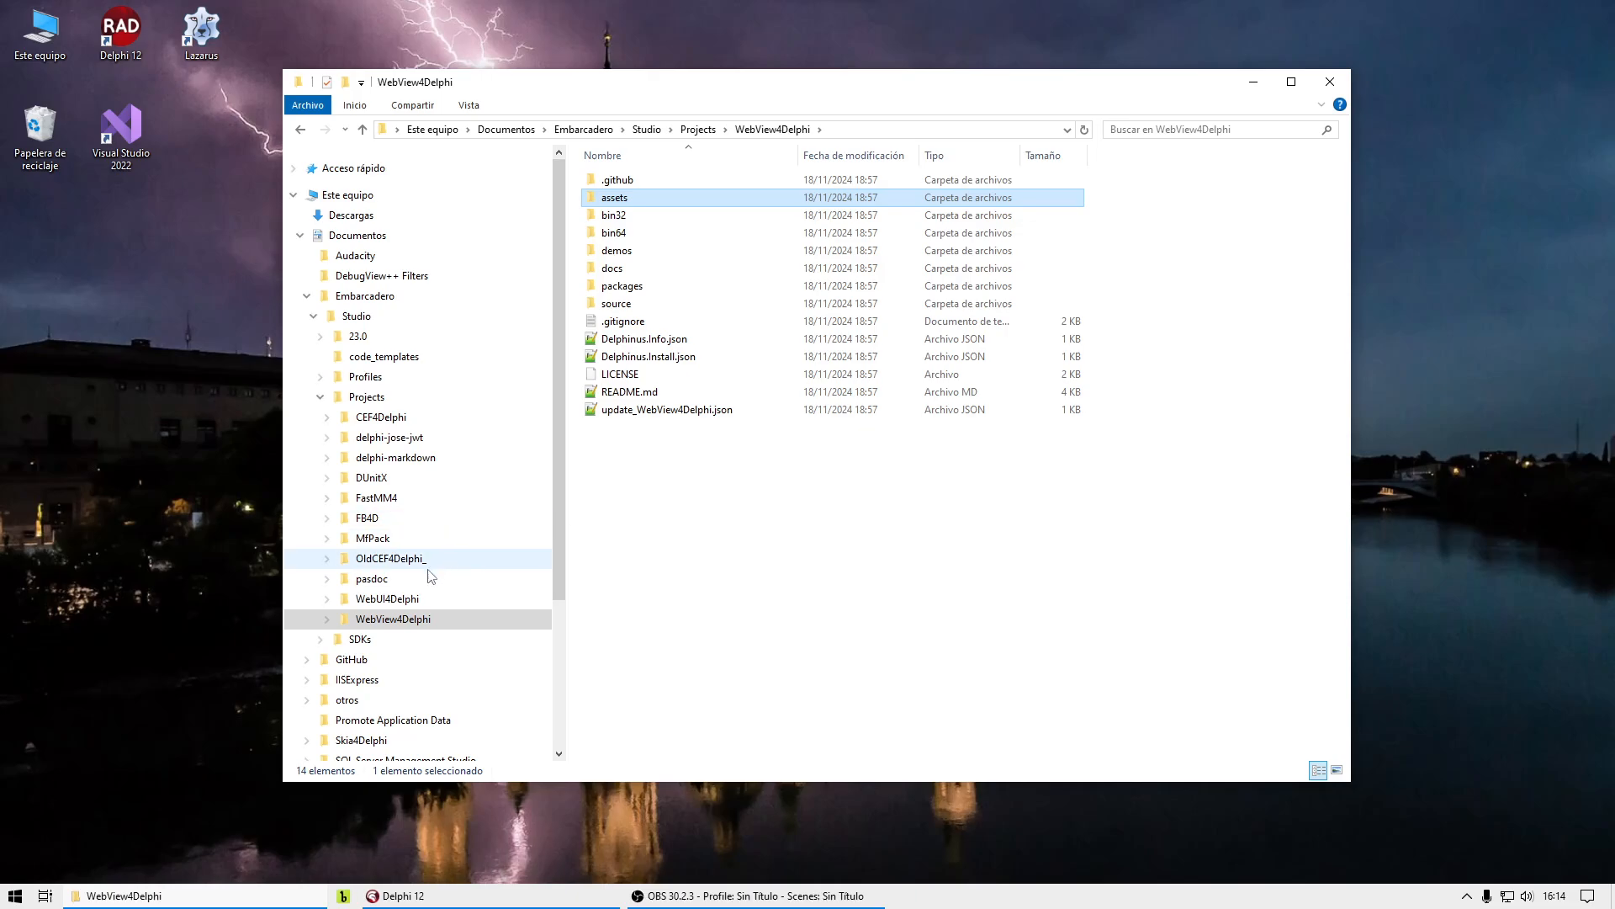
left_click(328, 618)
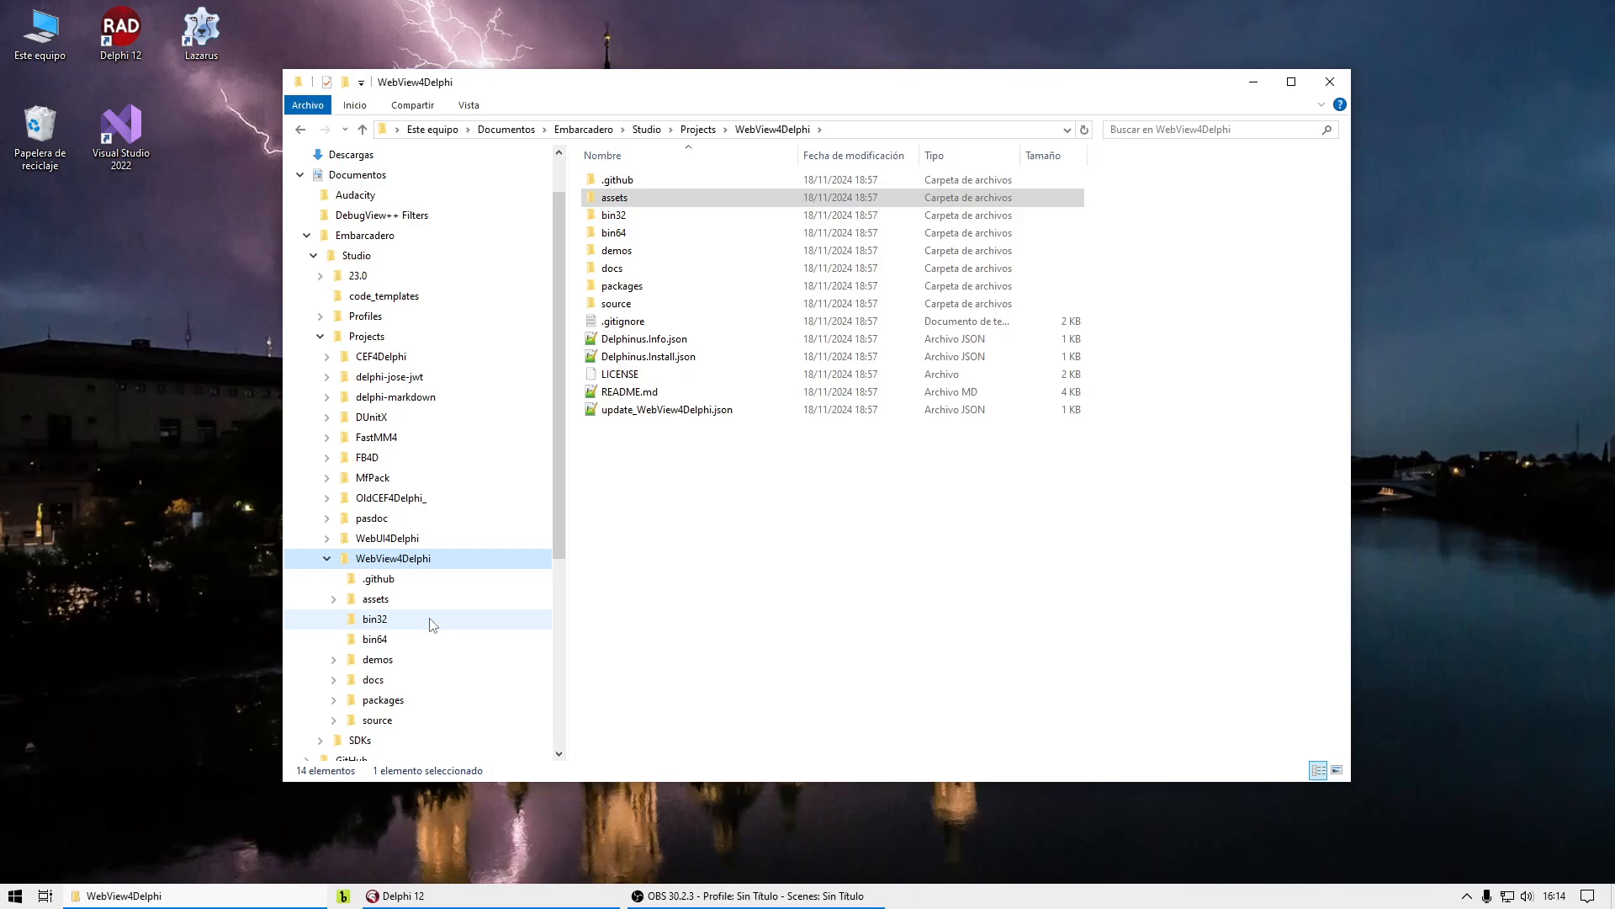
Step: Examine the WebView2Loader.dll files in the project's bin32 and bin64 folders
left_click(427, 620)
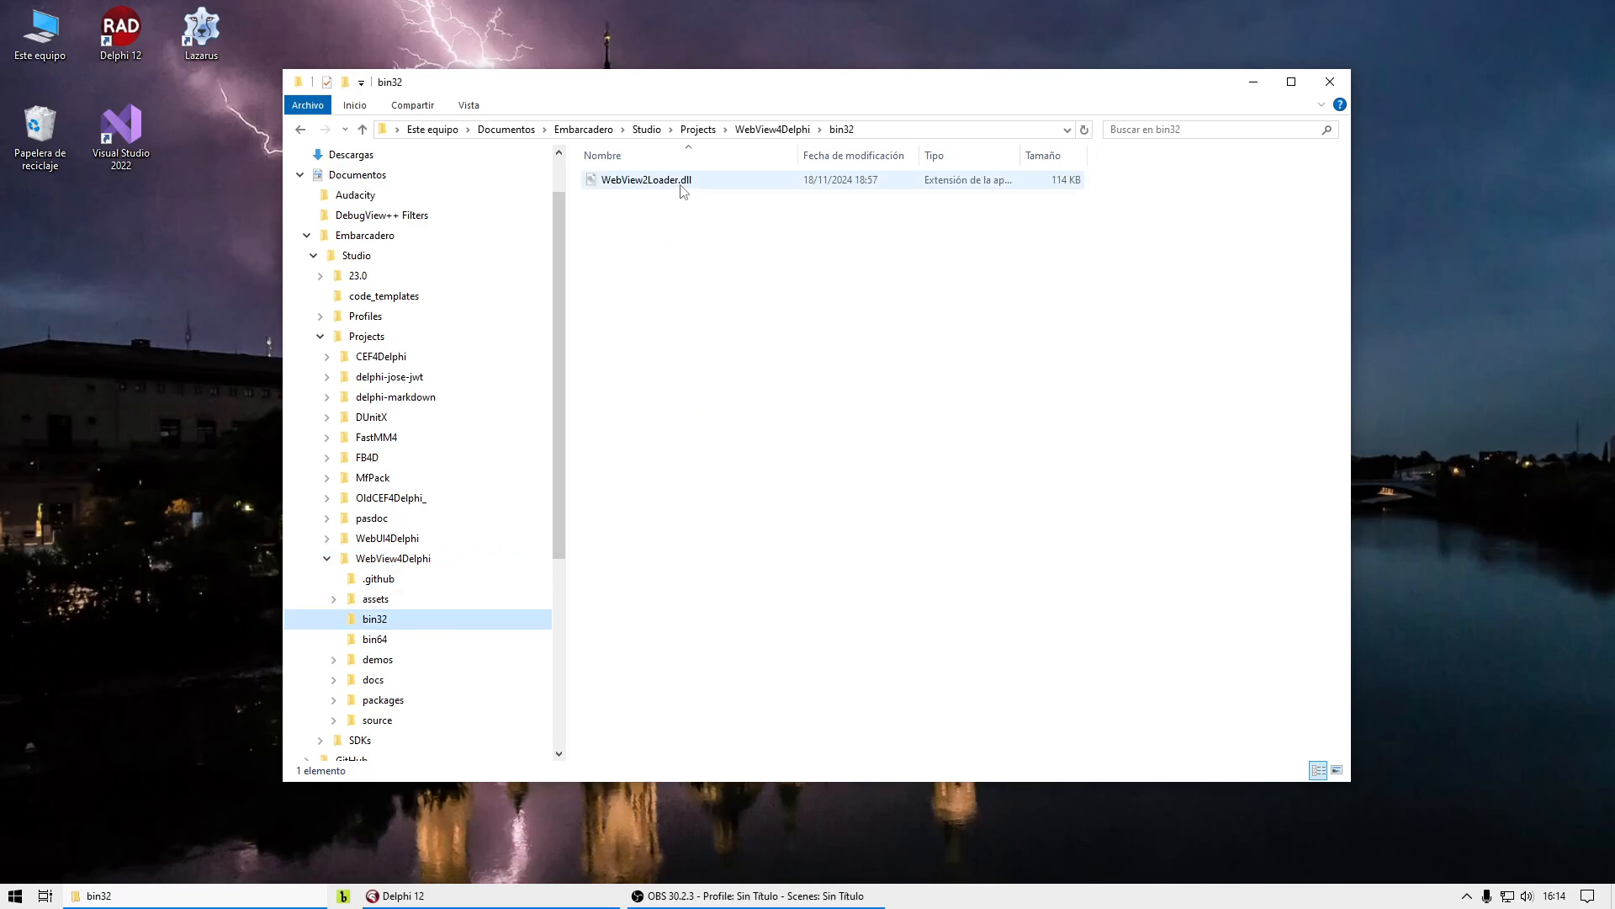
left_click(684, 186)
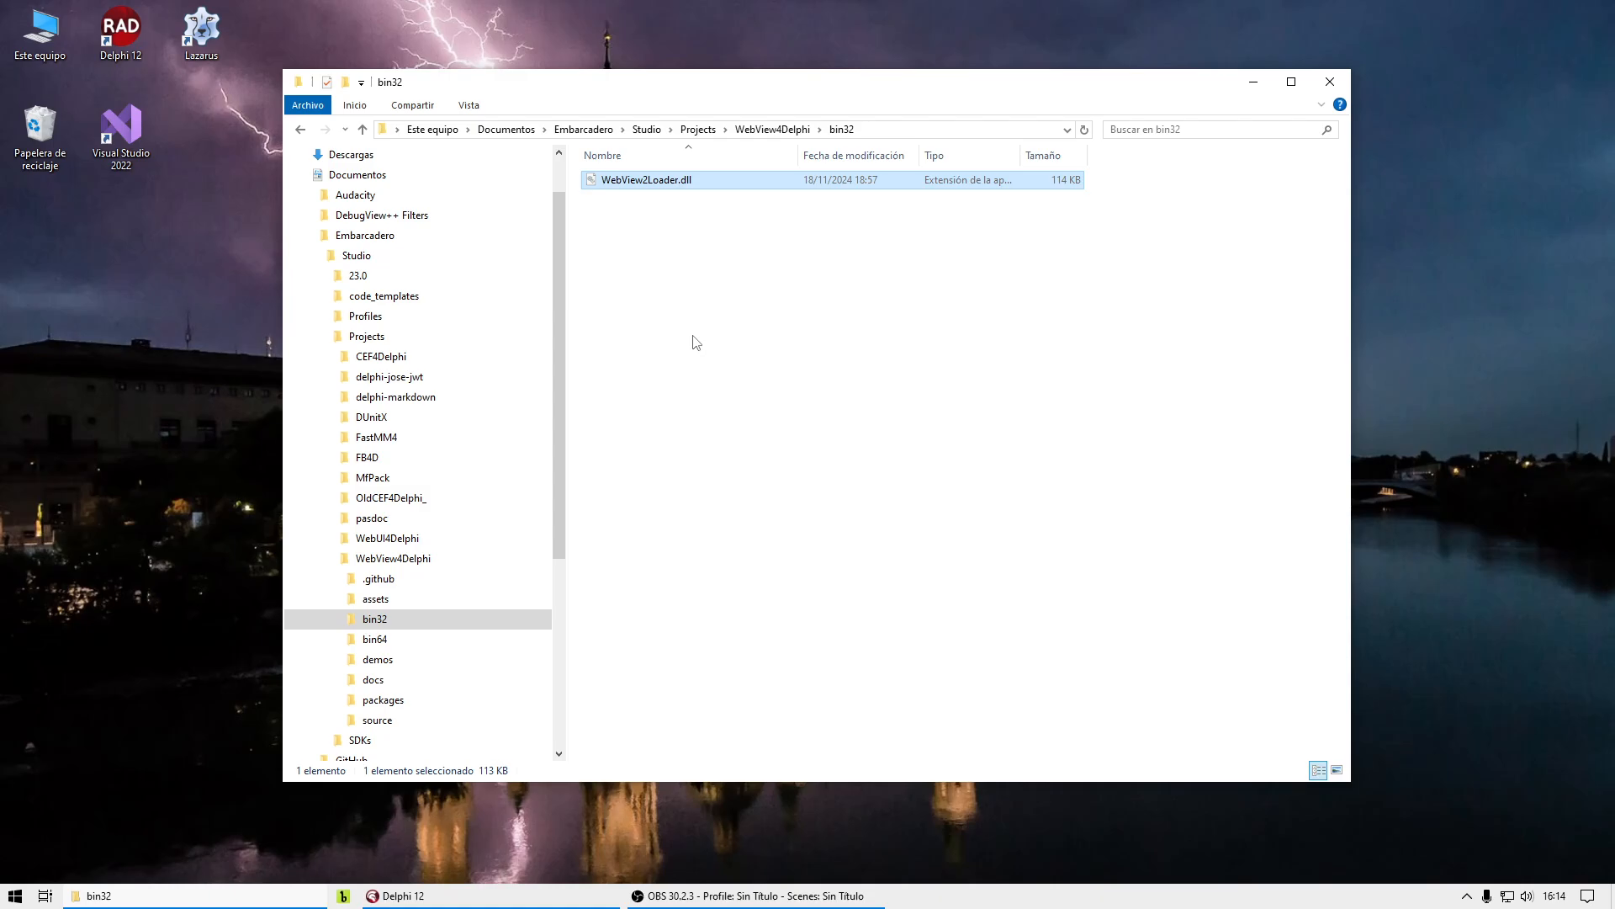
left_click(441, 637)
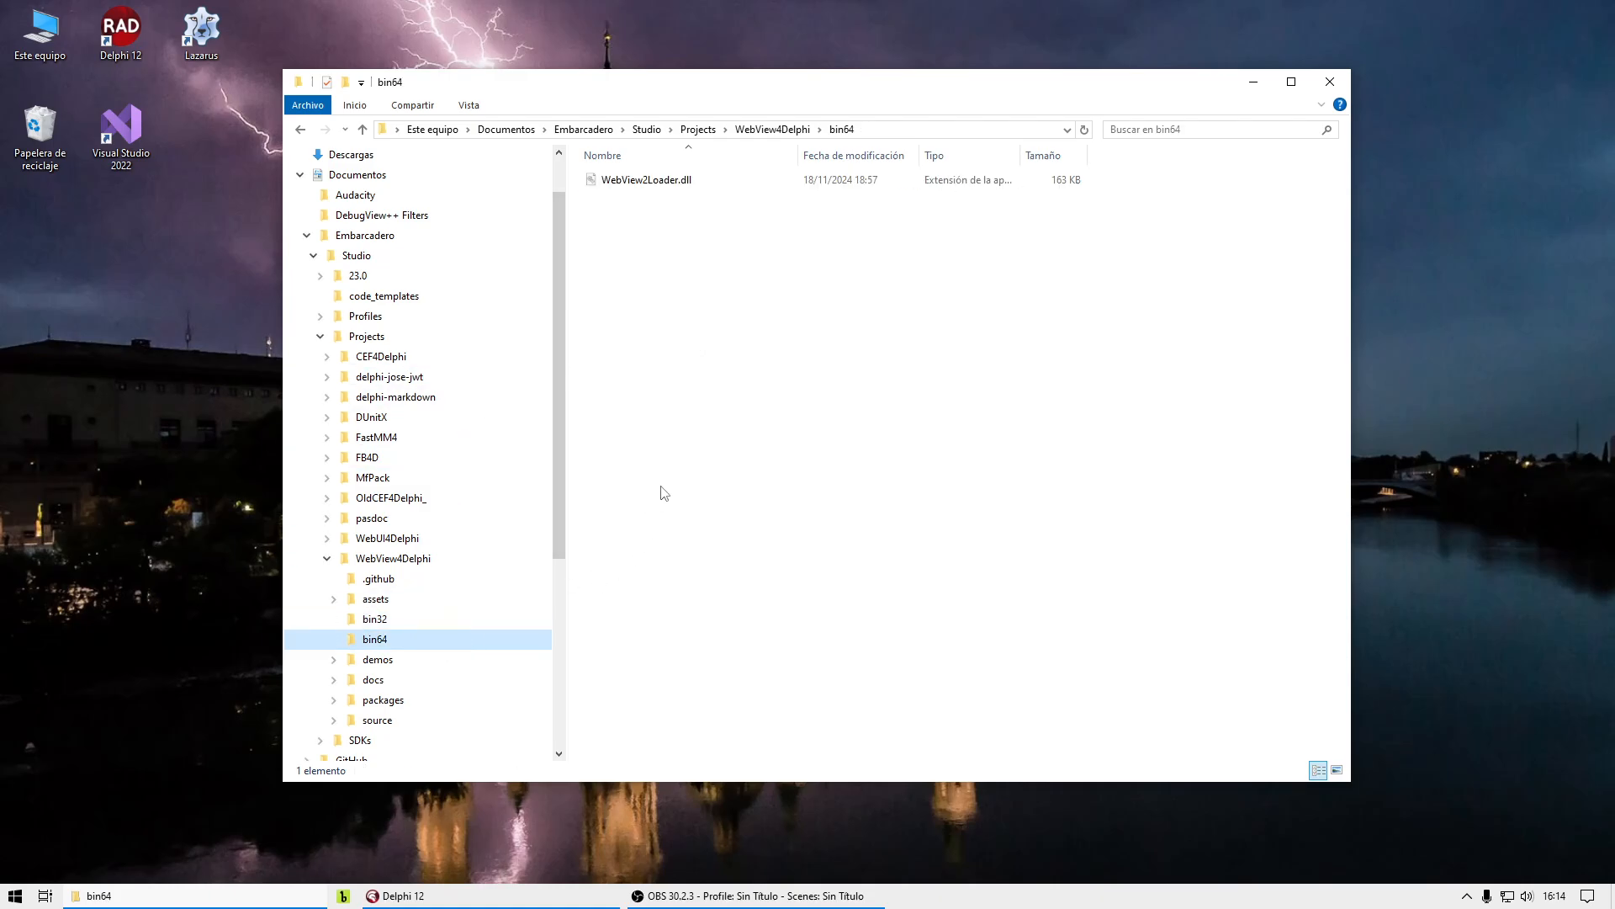
left_click(690, 180)
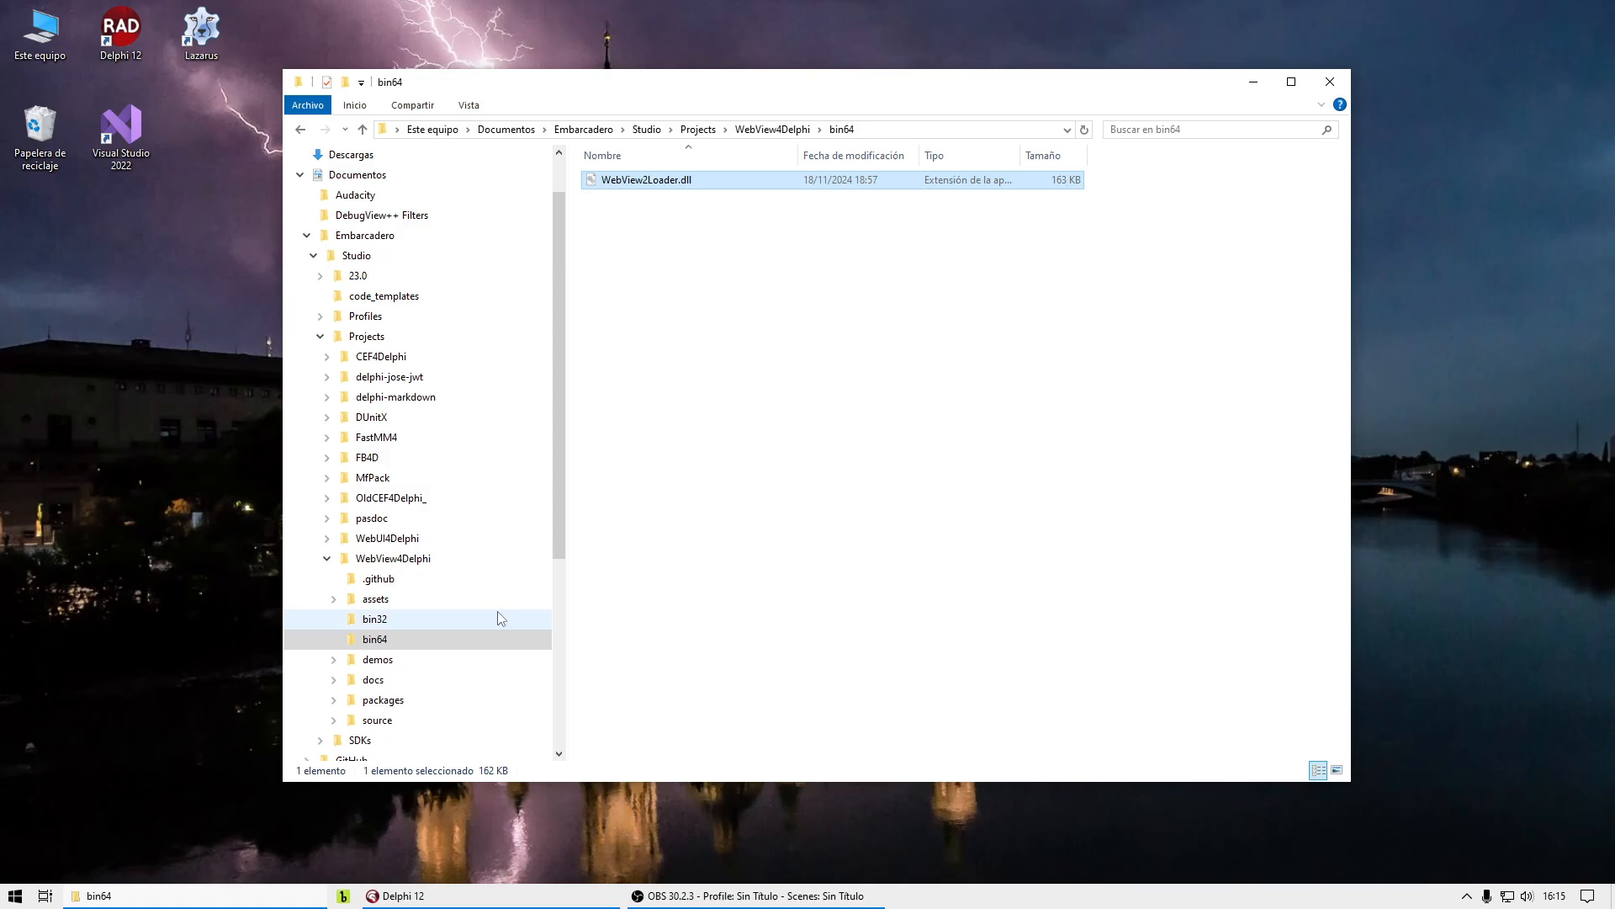
left_click(436, 619)
left_click(415, 643)
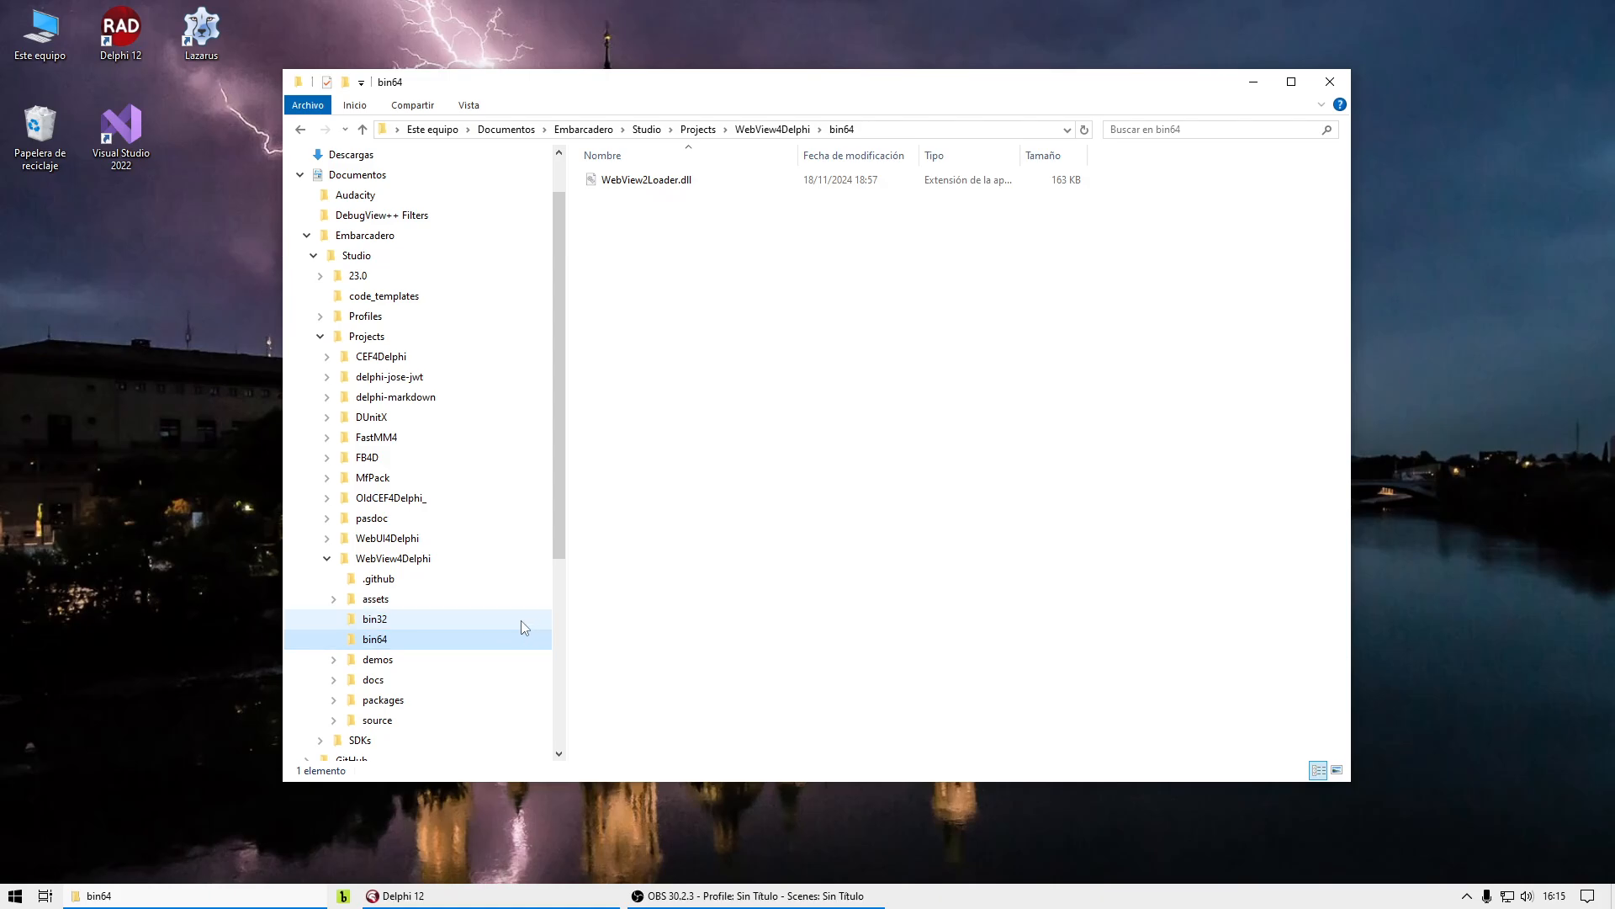
Step: Look through the project's assets, demos and docs folders, including the help file and the html documentation folder
left_click(412, 598)
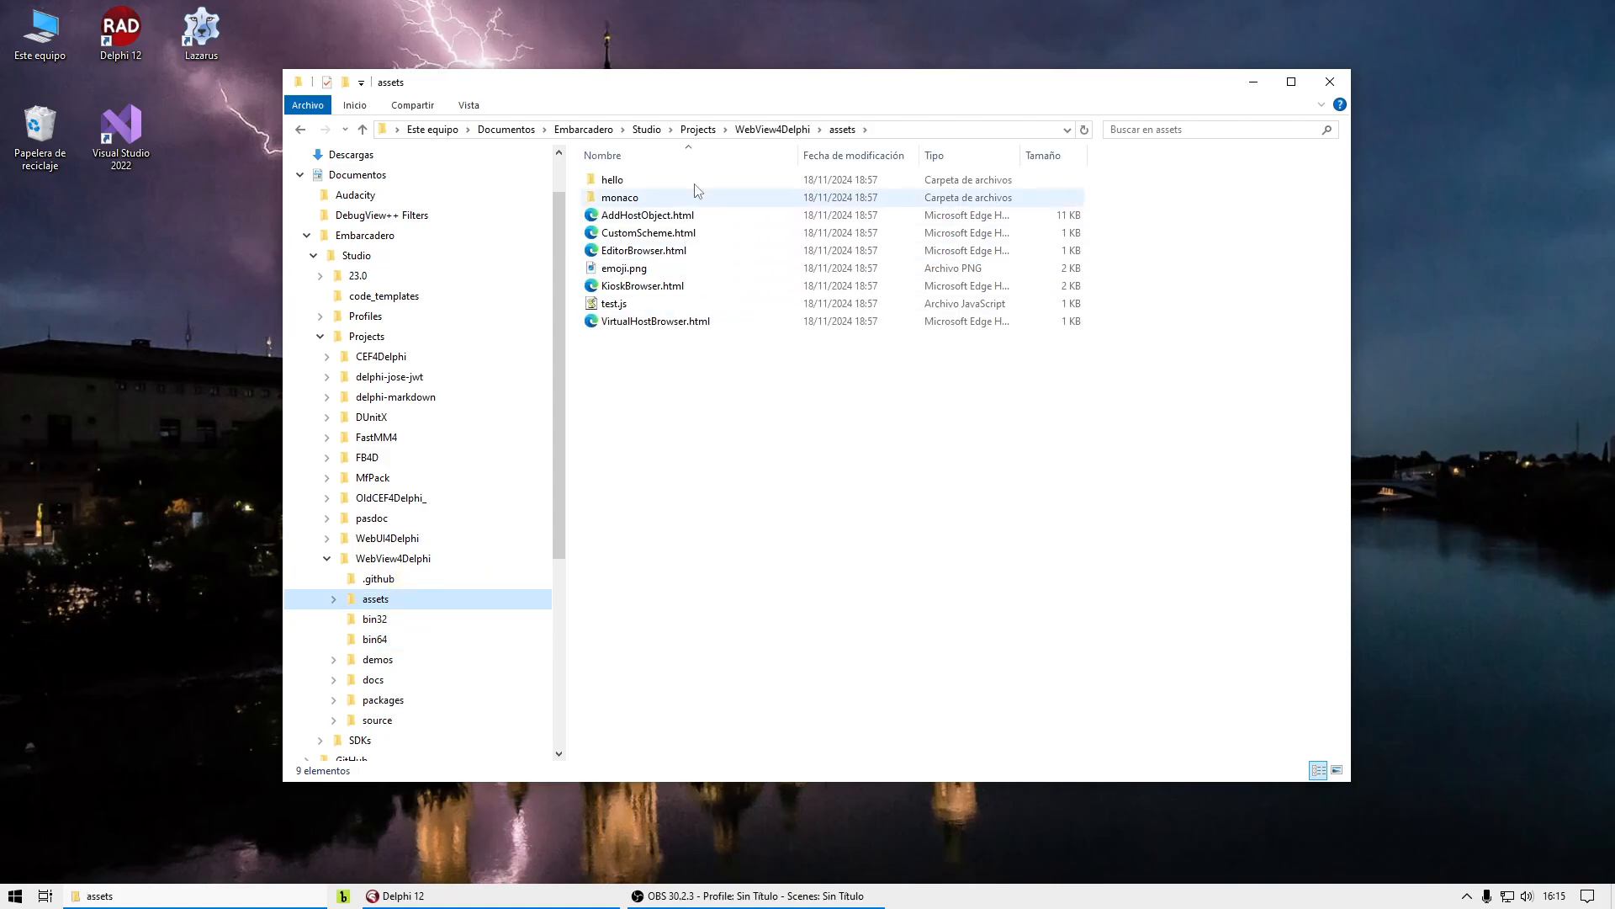
left_click(421, 659)
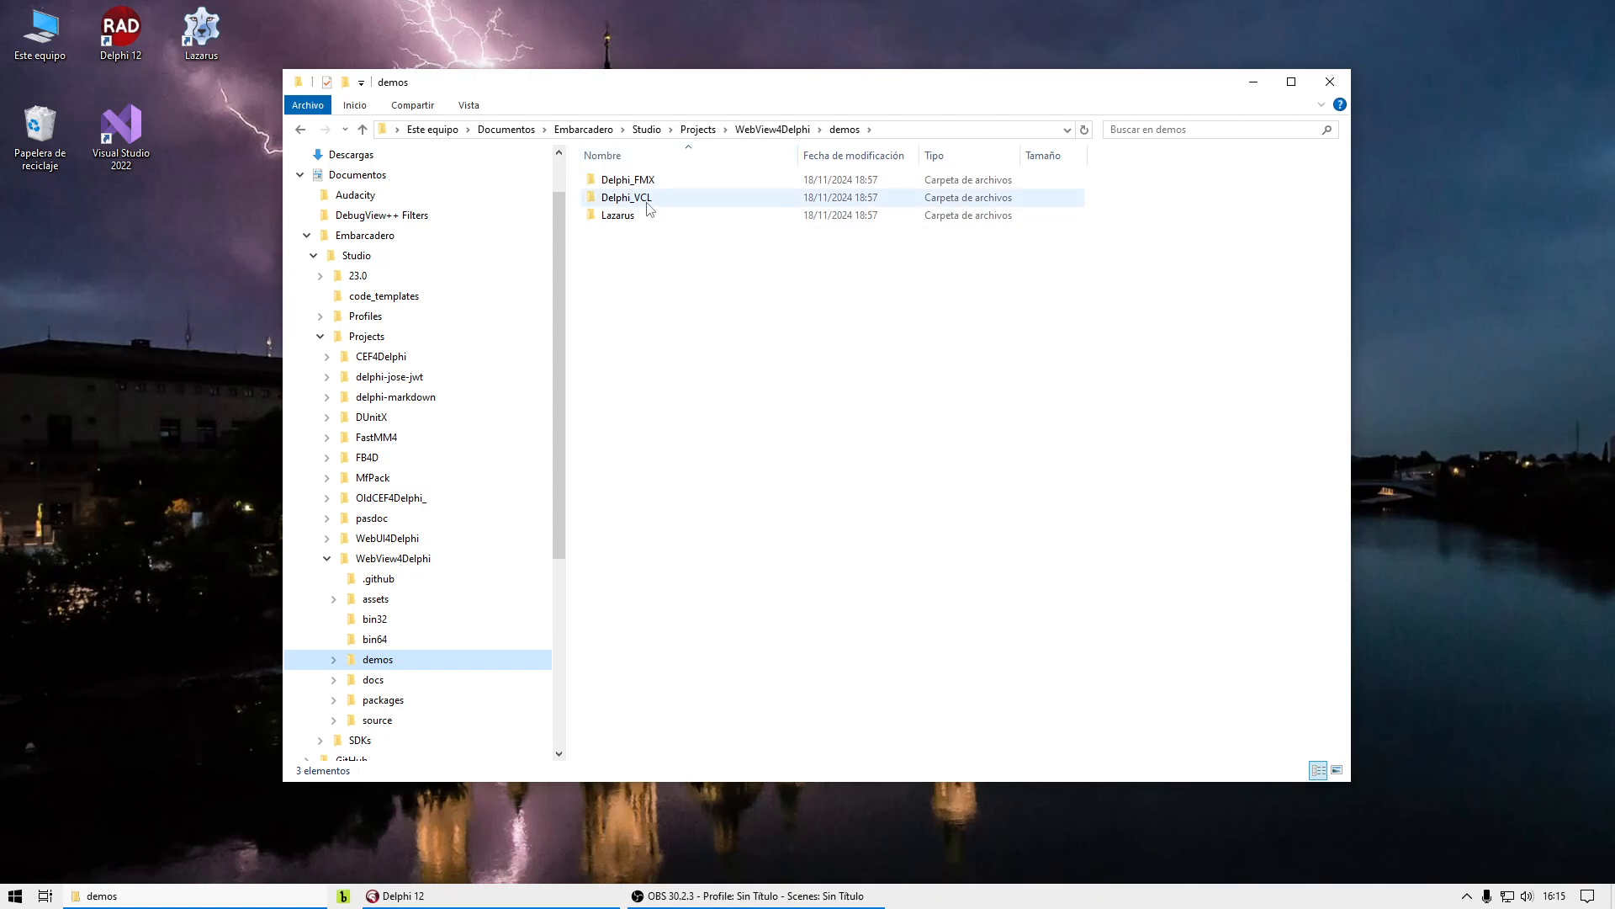
left_click(383, 686)
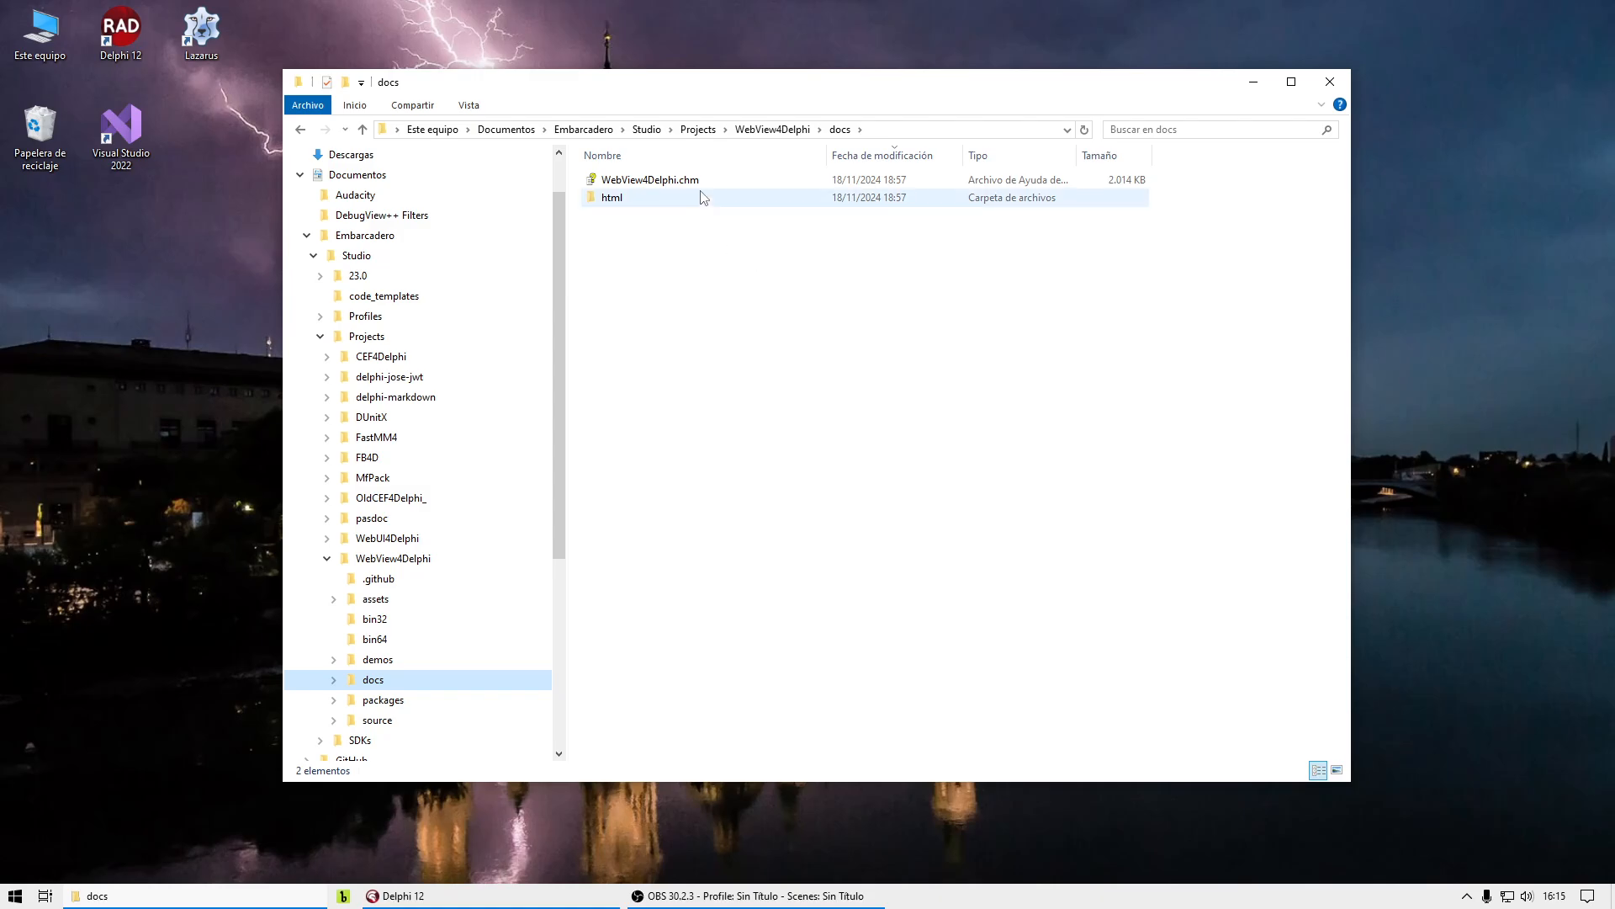
left_click(695, 180)
left_click(690, 194)
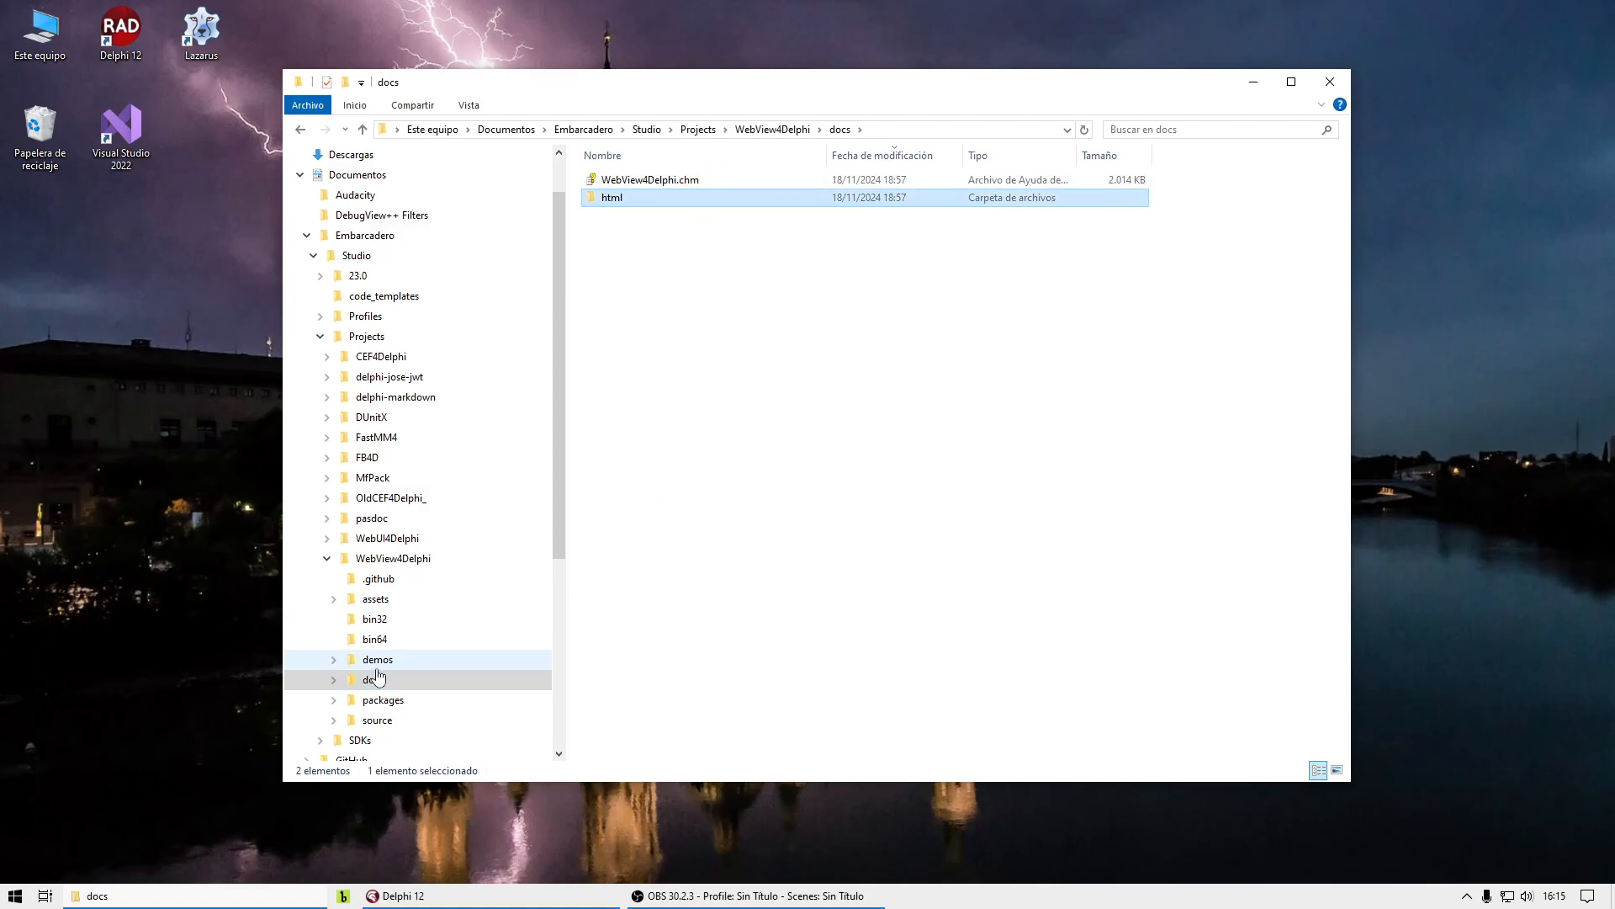
Step: Examine the package group WebView4Delphi_group.groupproj in the packages folder and the Delphi units in the source folder
left_click(396, 700)
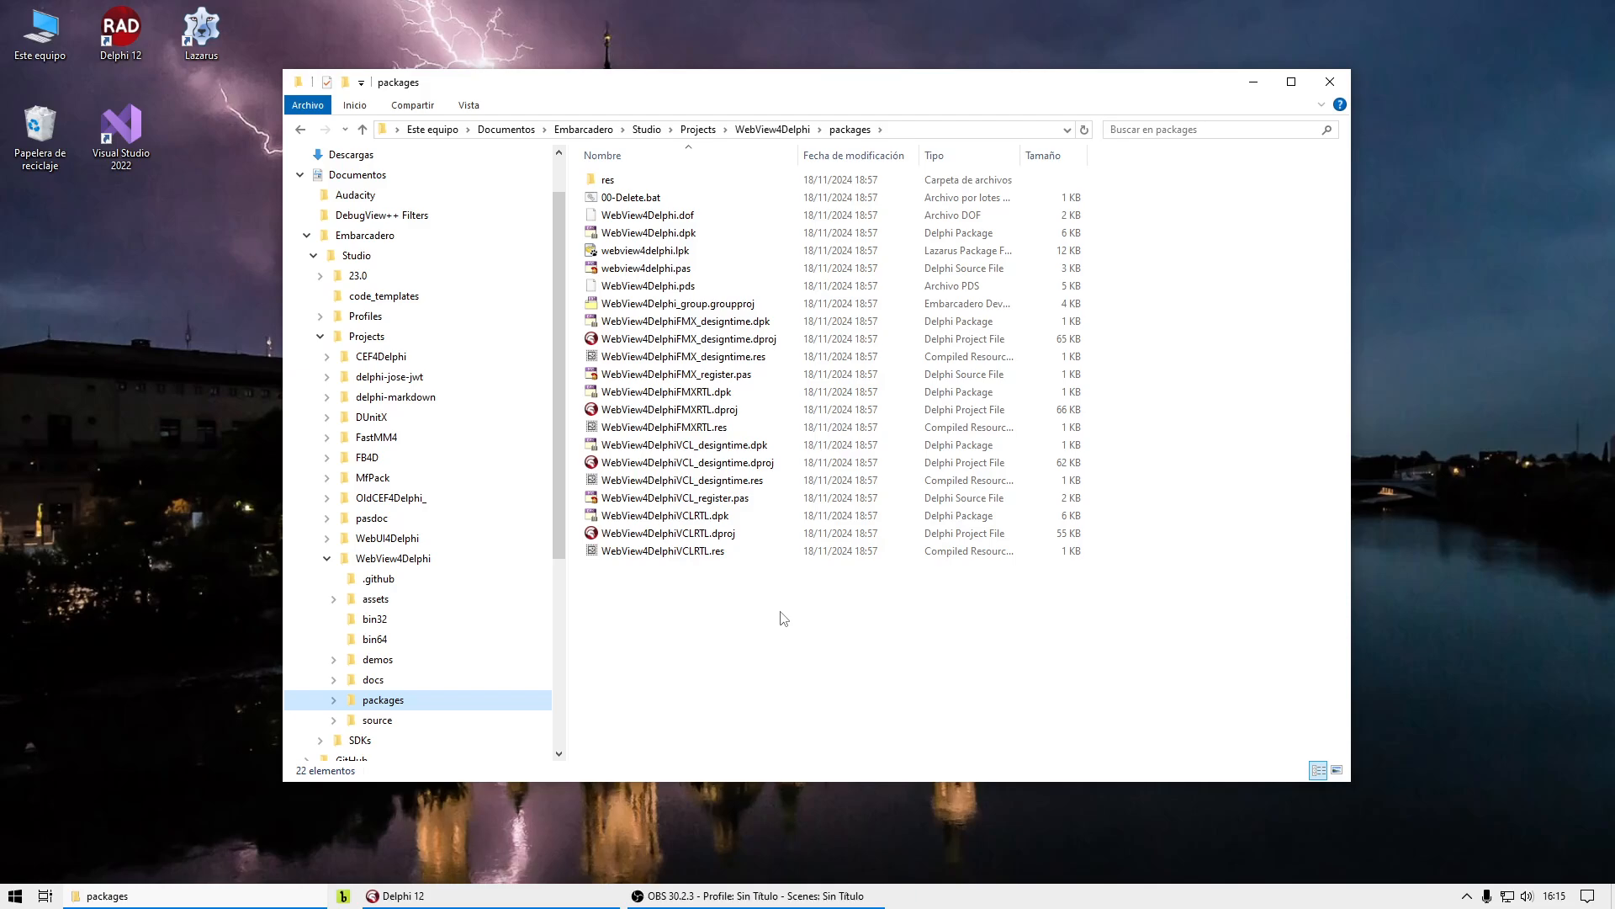
left_click(734, 303)
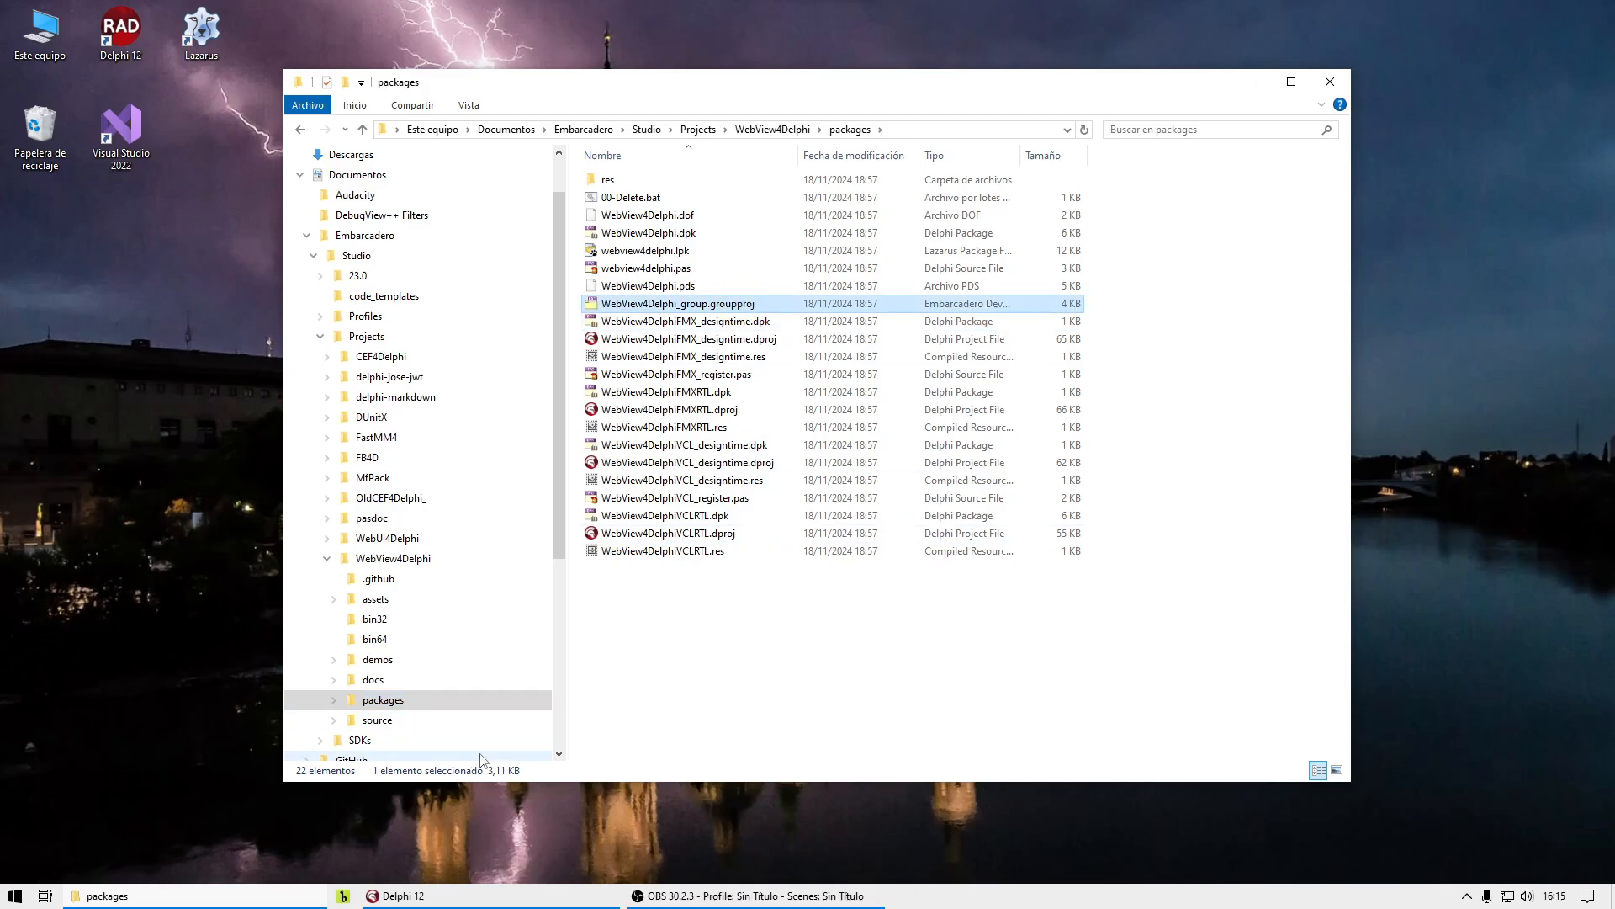
left_click(383, 720)
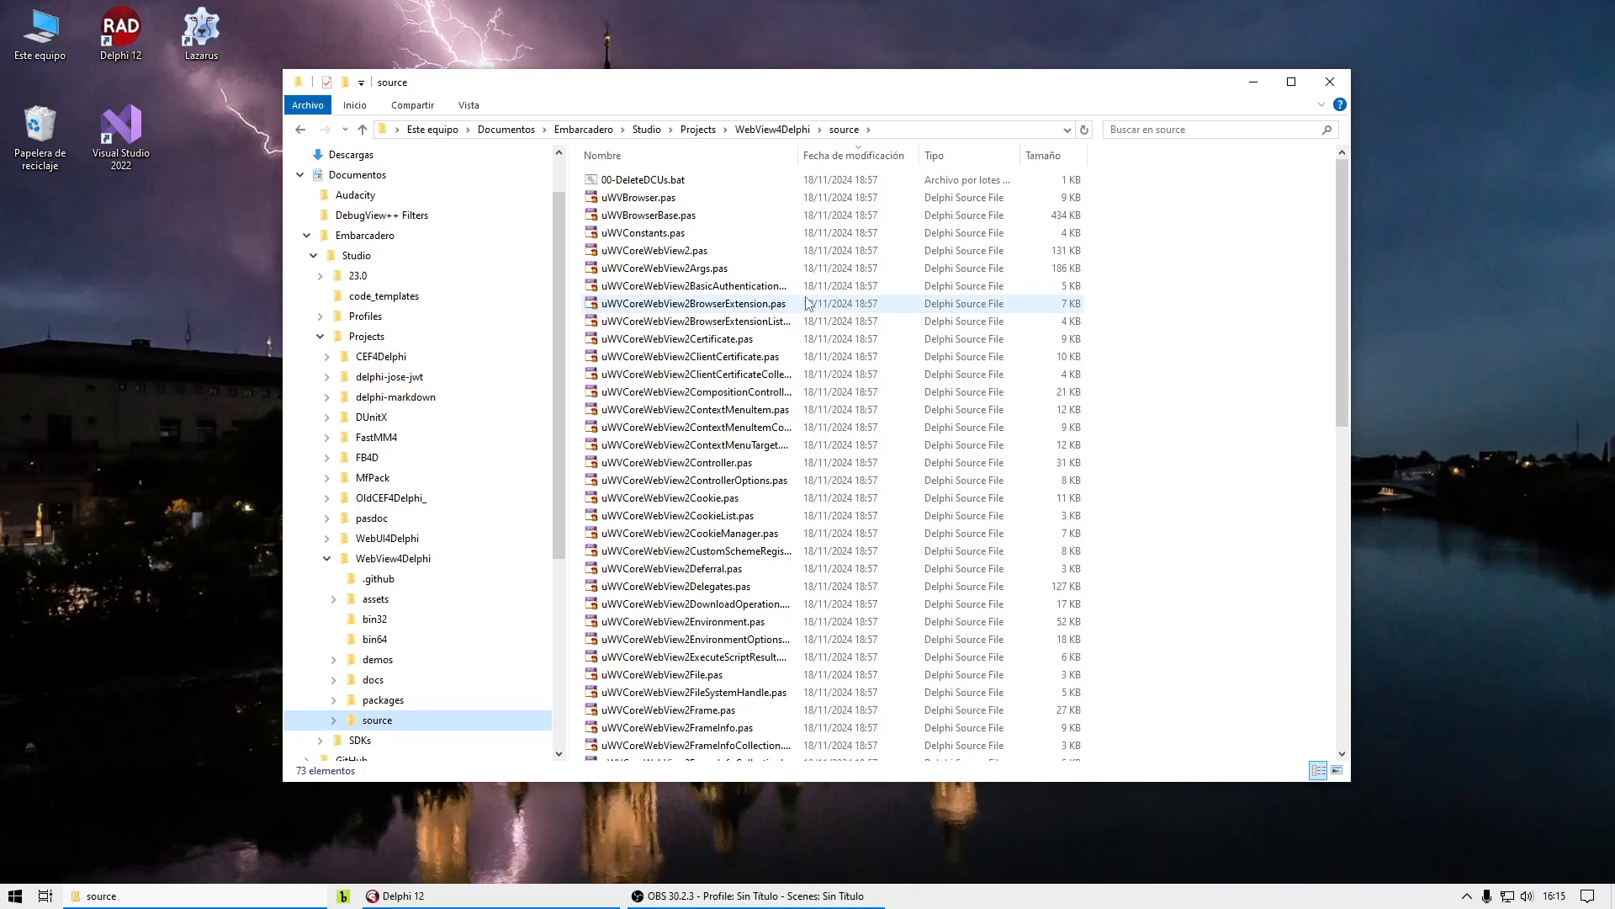
left_click(724, 427)
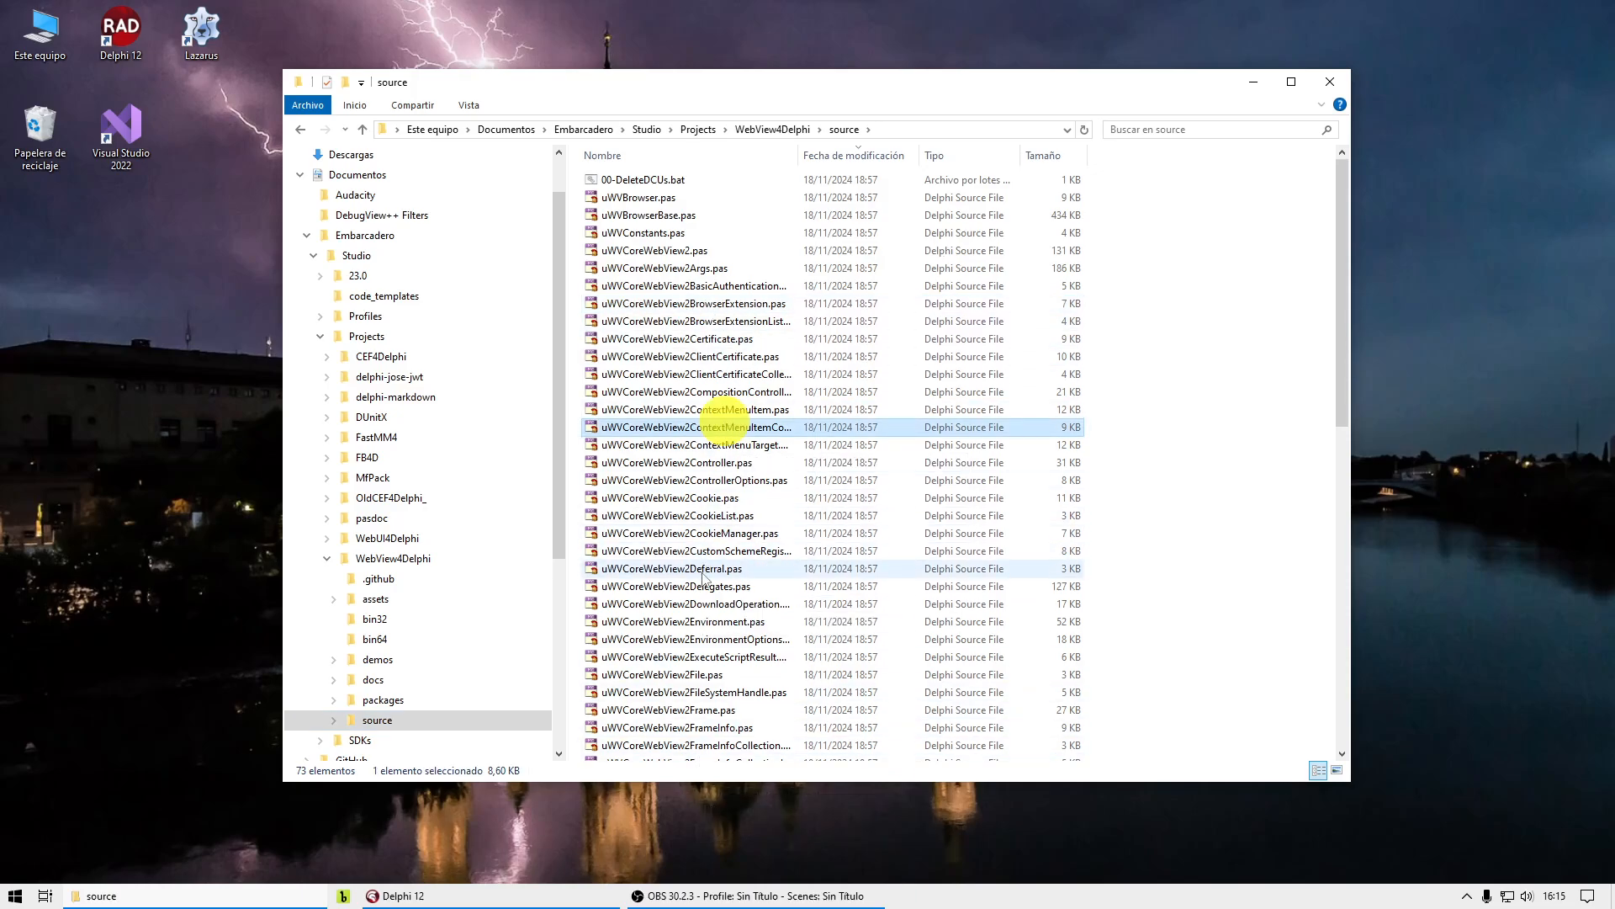
left_click(704, 571)
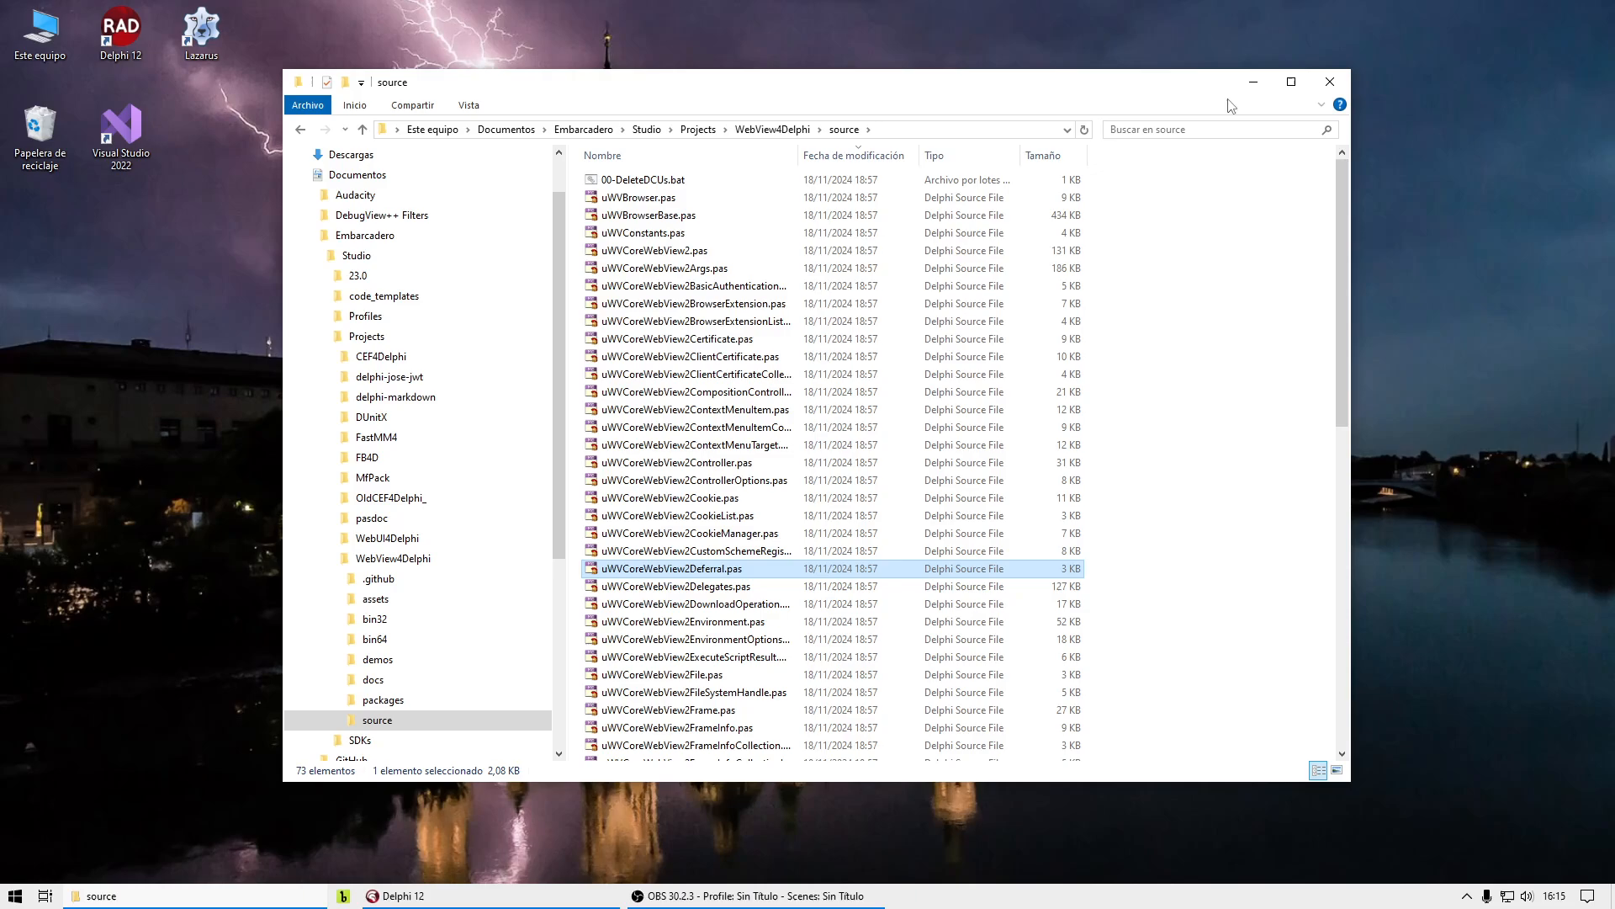
Step: Minimize the file window, switch to Delphi 12 and open the Environment Variables page of the IDE options
left_click(1254, 82)
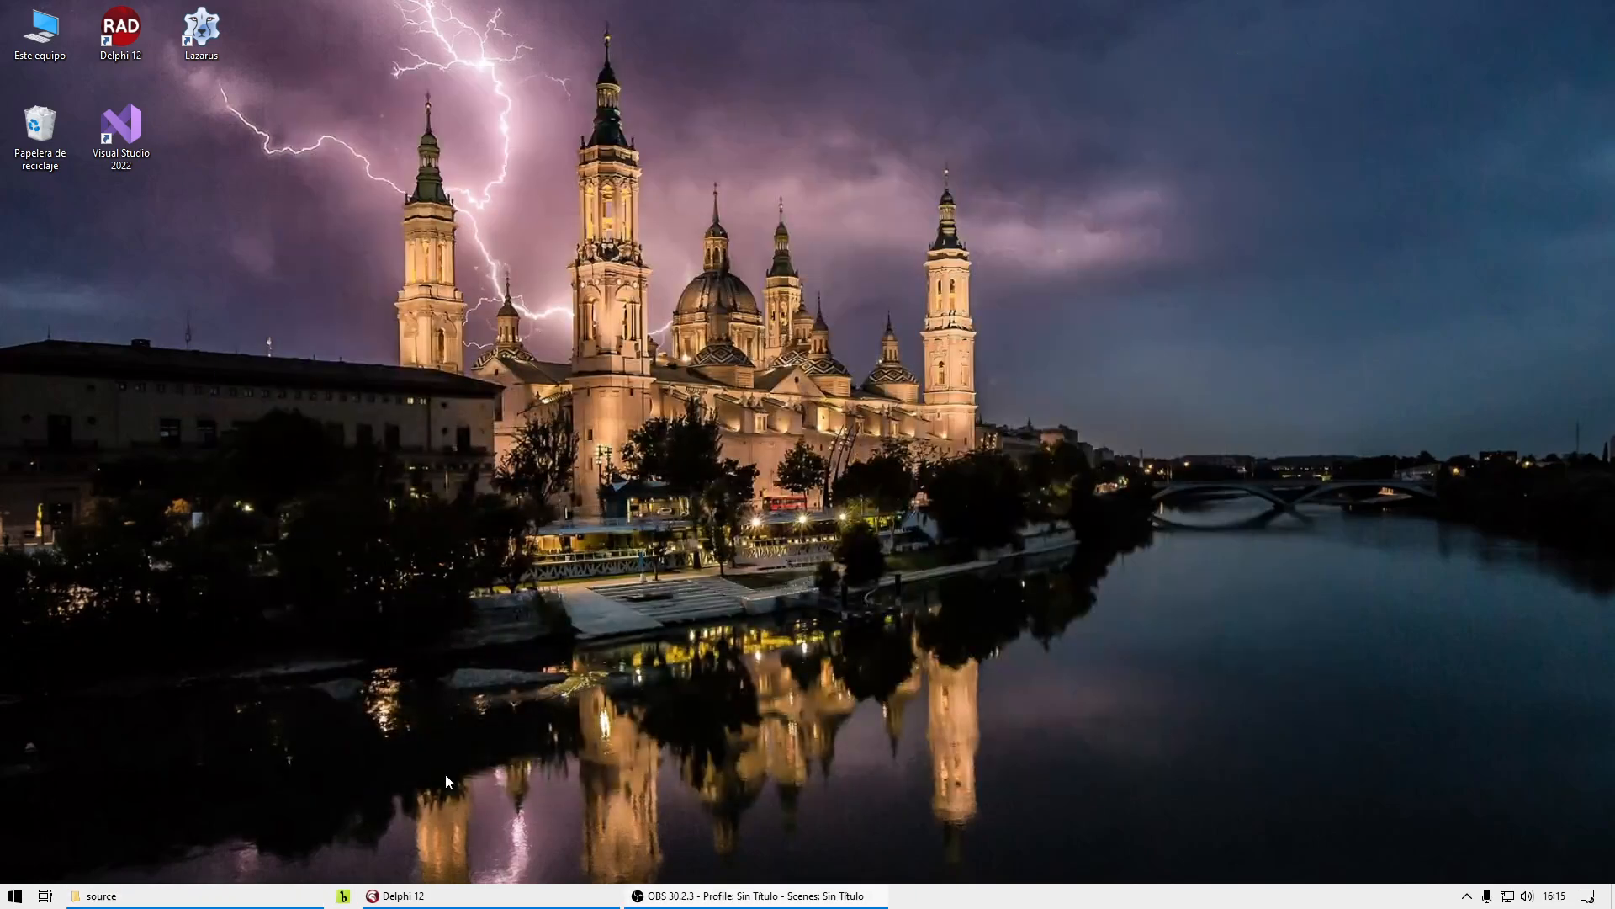
left_click(457, 901)
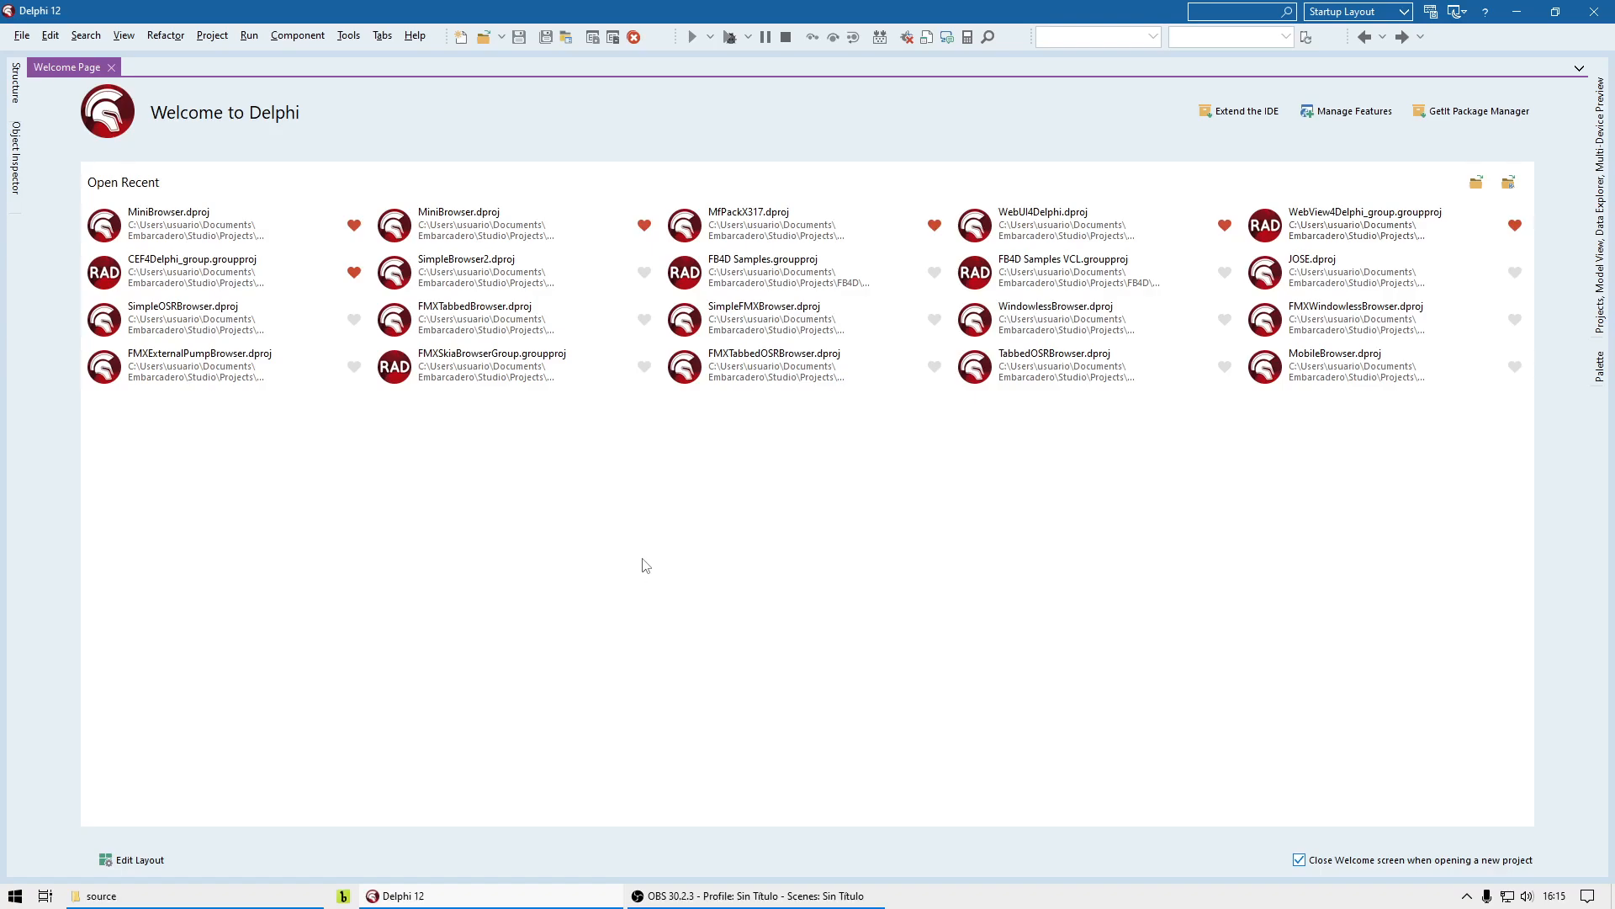
left_click(348, 36)
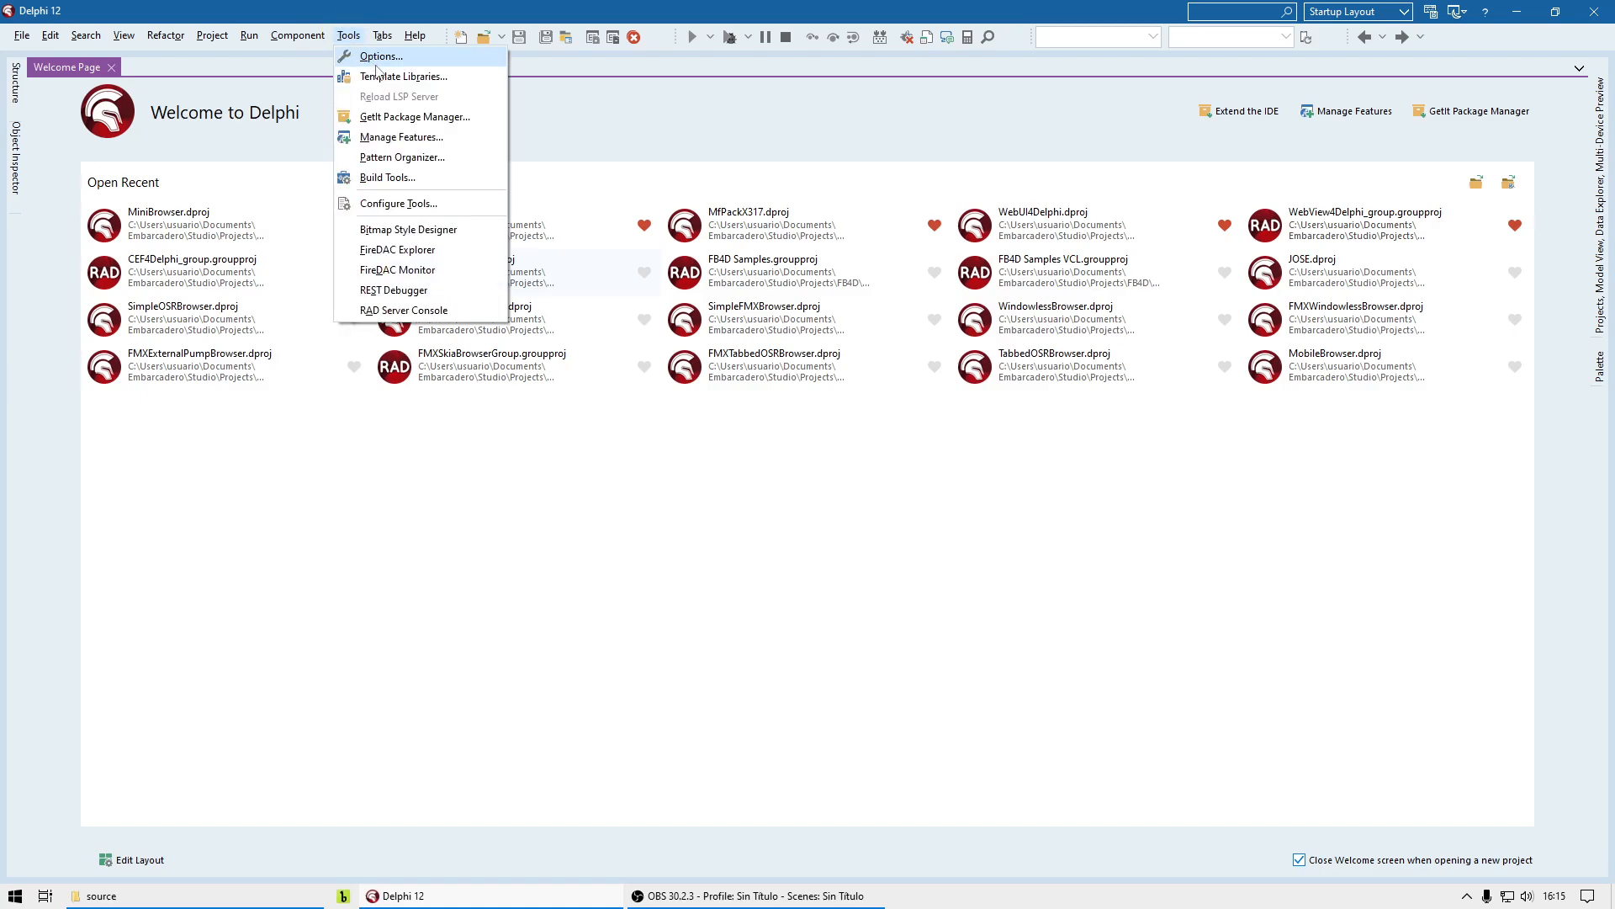
left_click(377, 56)
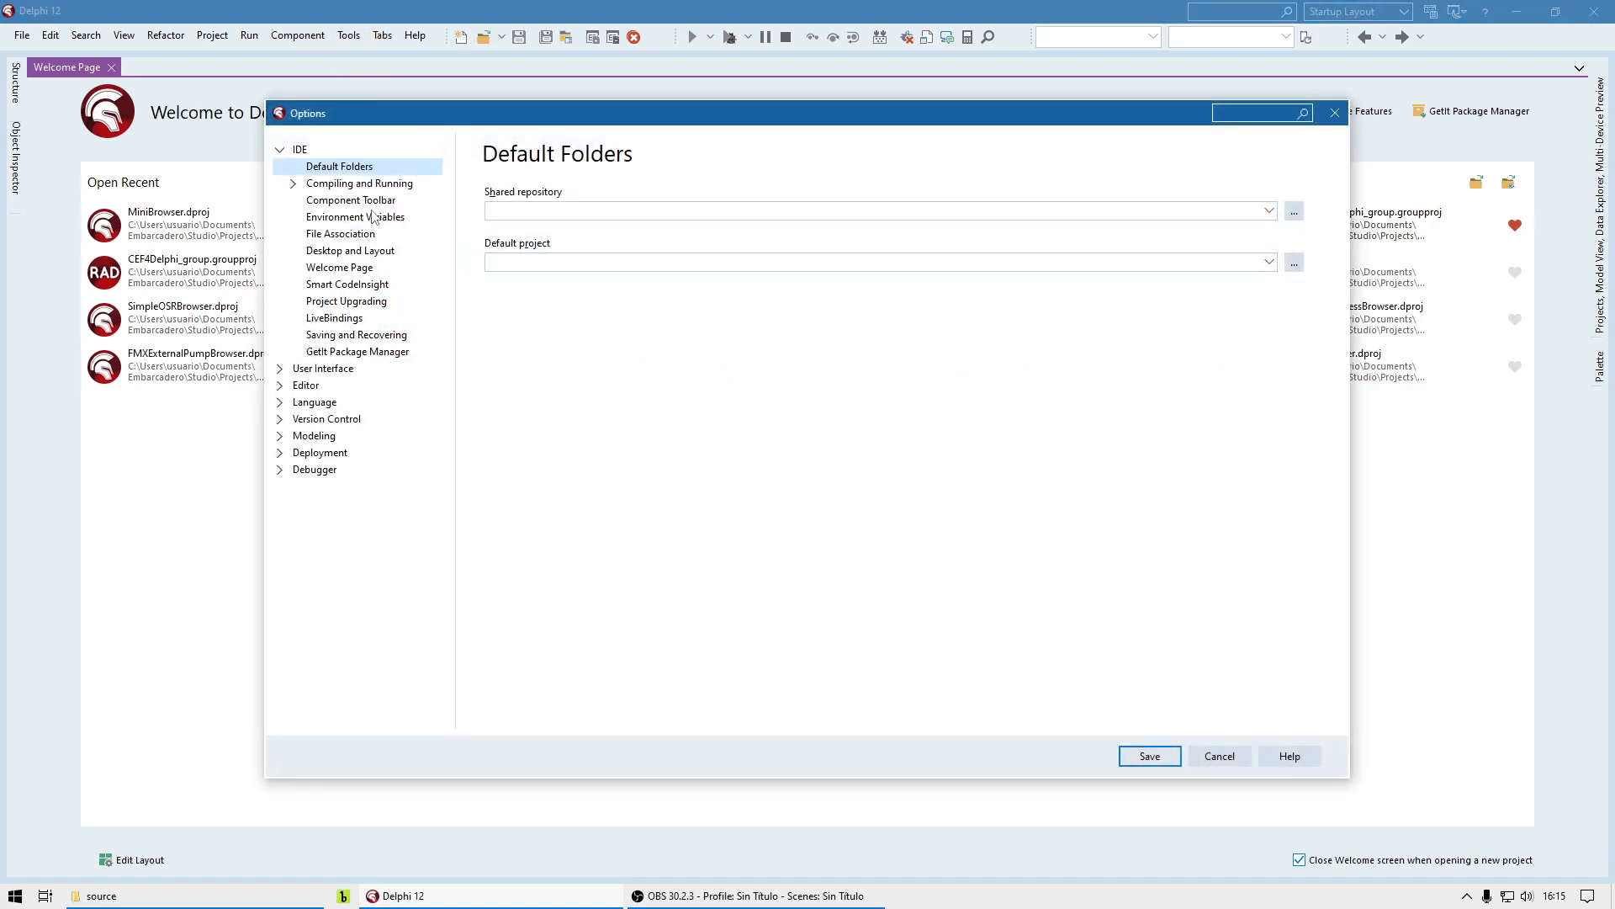
left_click(376, 218)
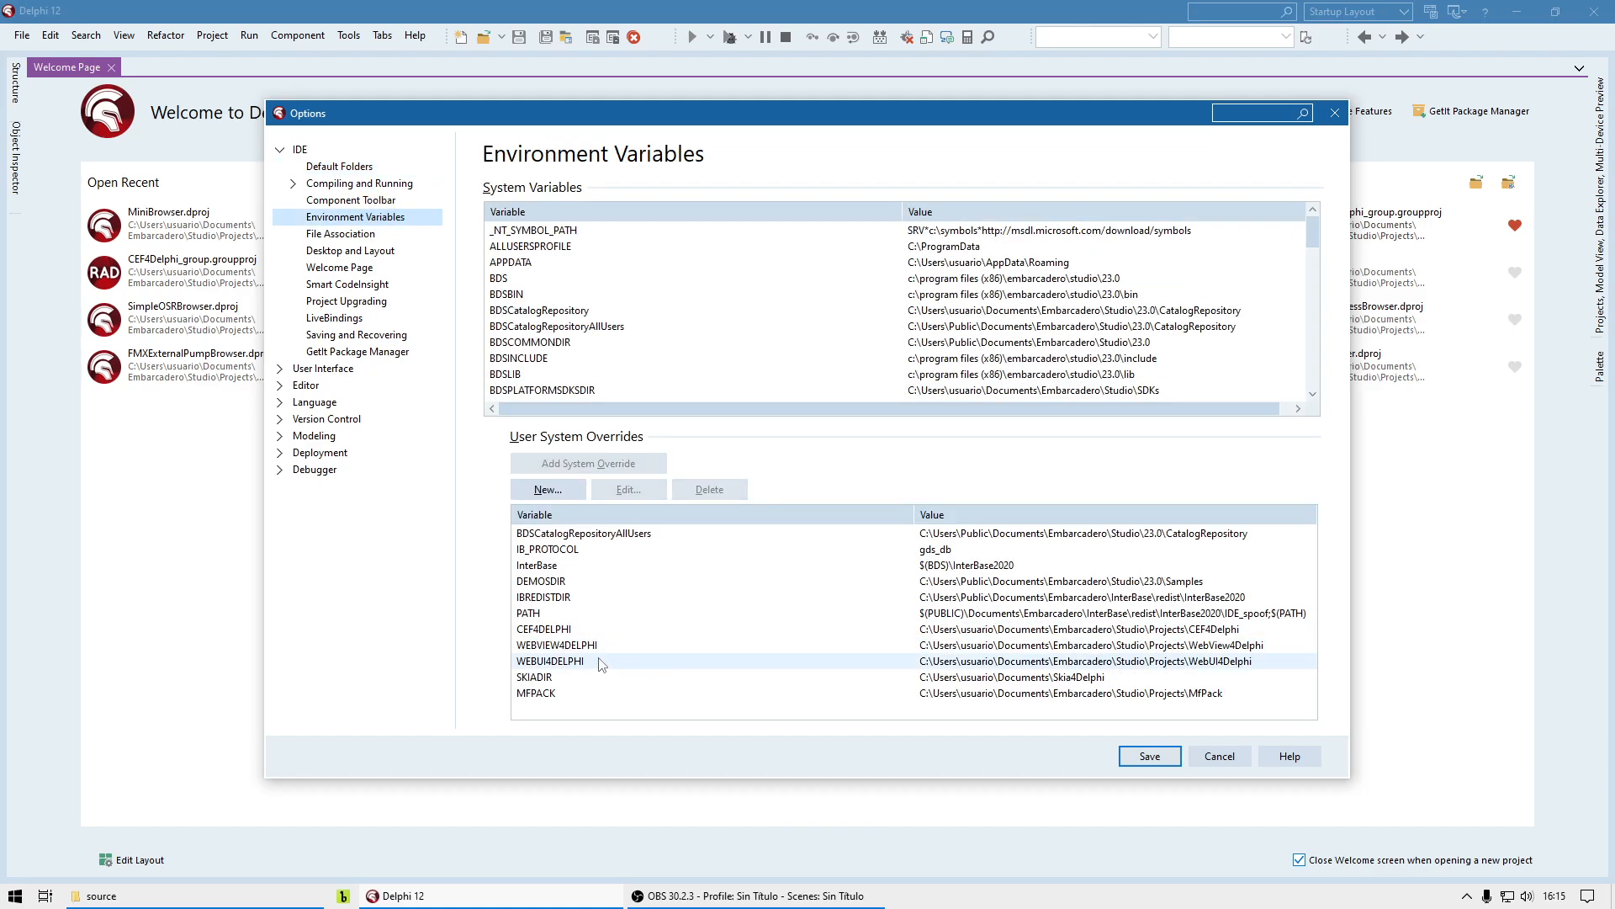
Step: Start a new user override variable and name it WEBVIEW4DELPHI
left_click(579, 645)
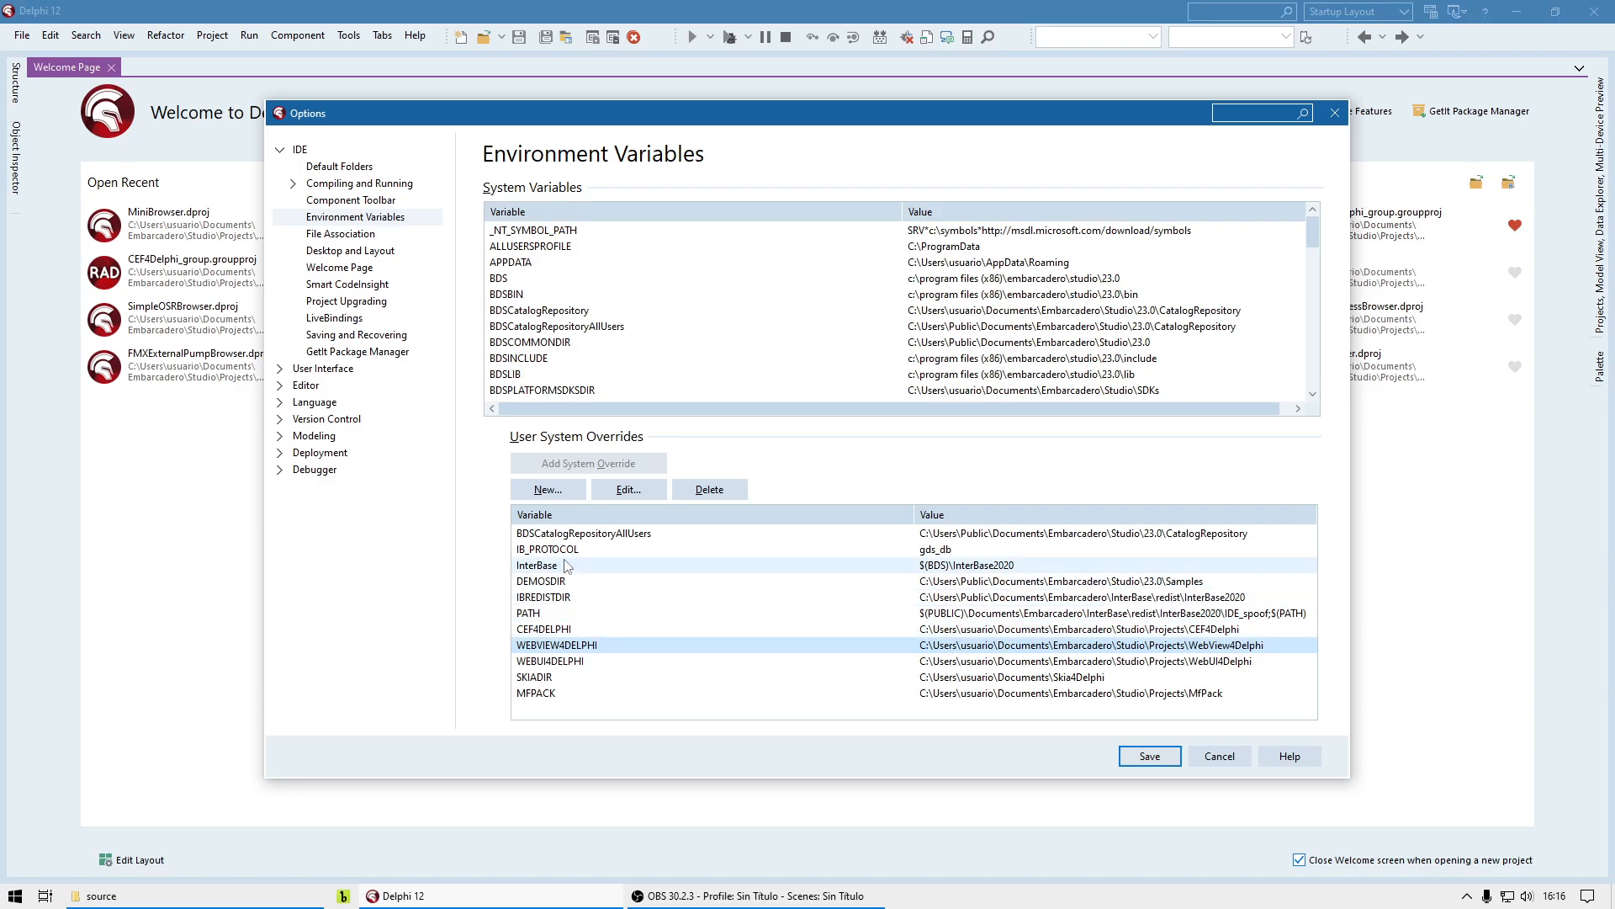
left_click(554, 490)
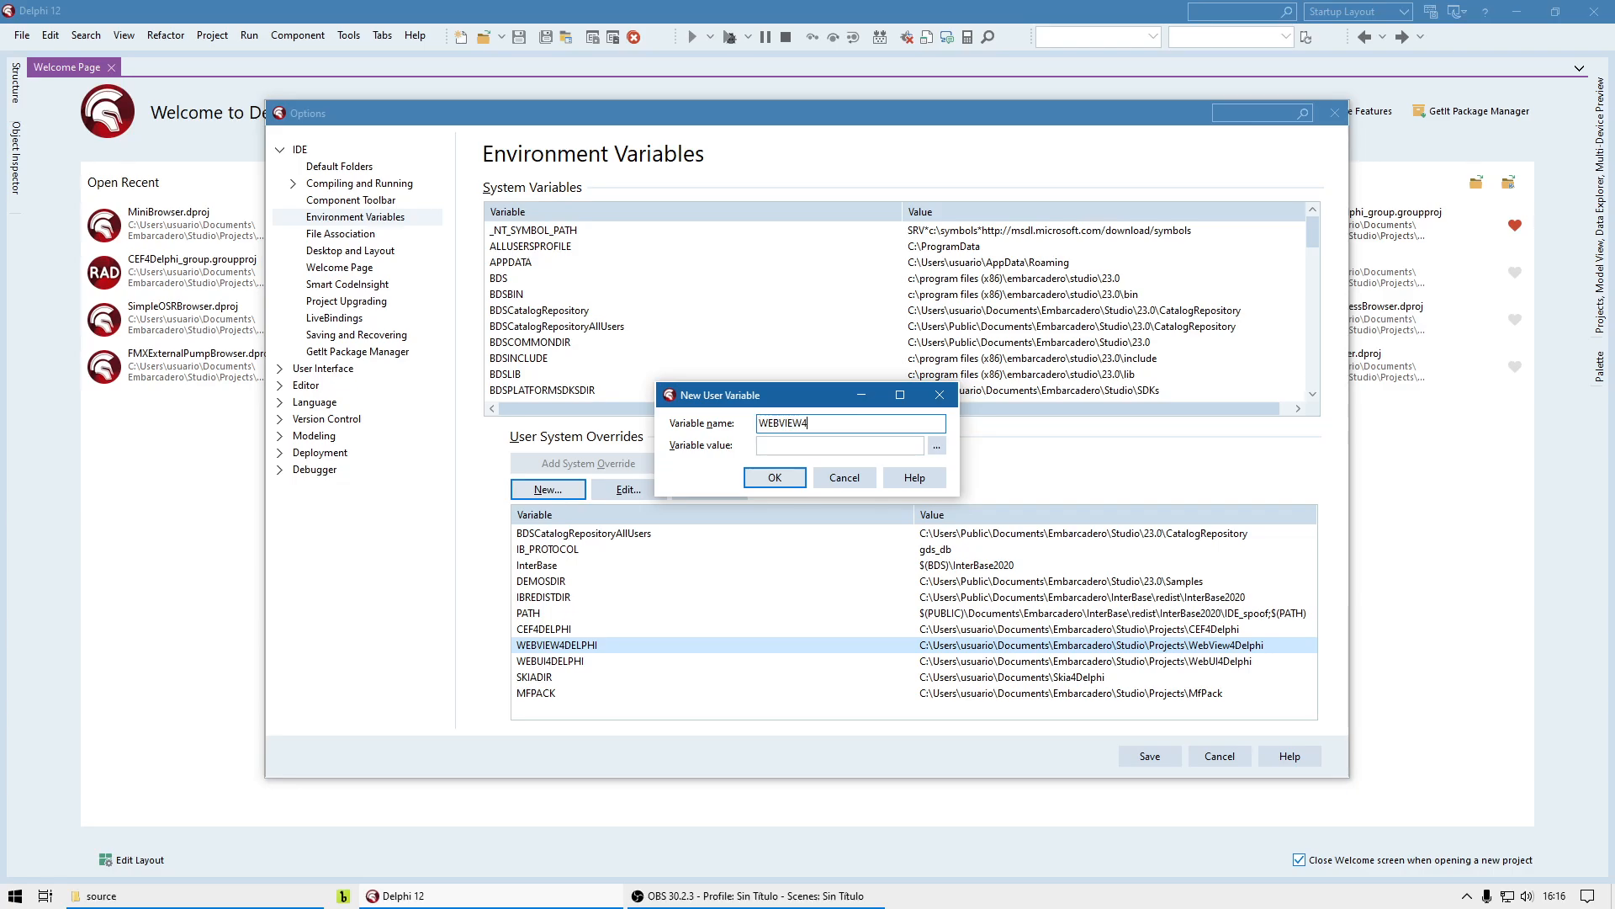
key("Tab")
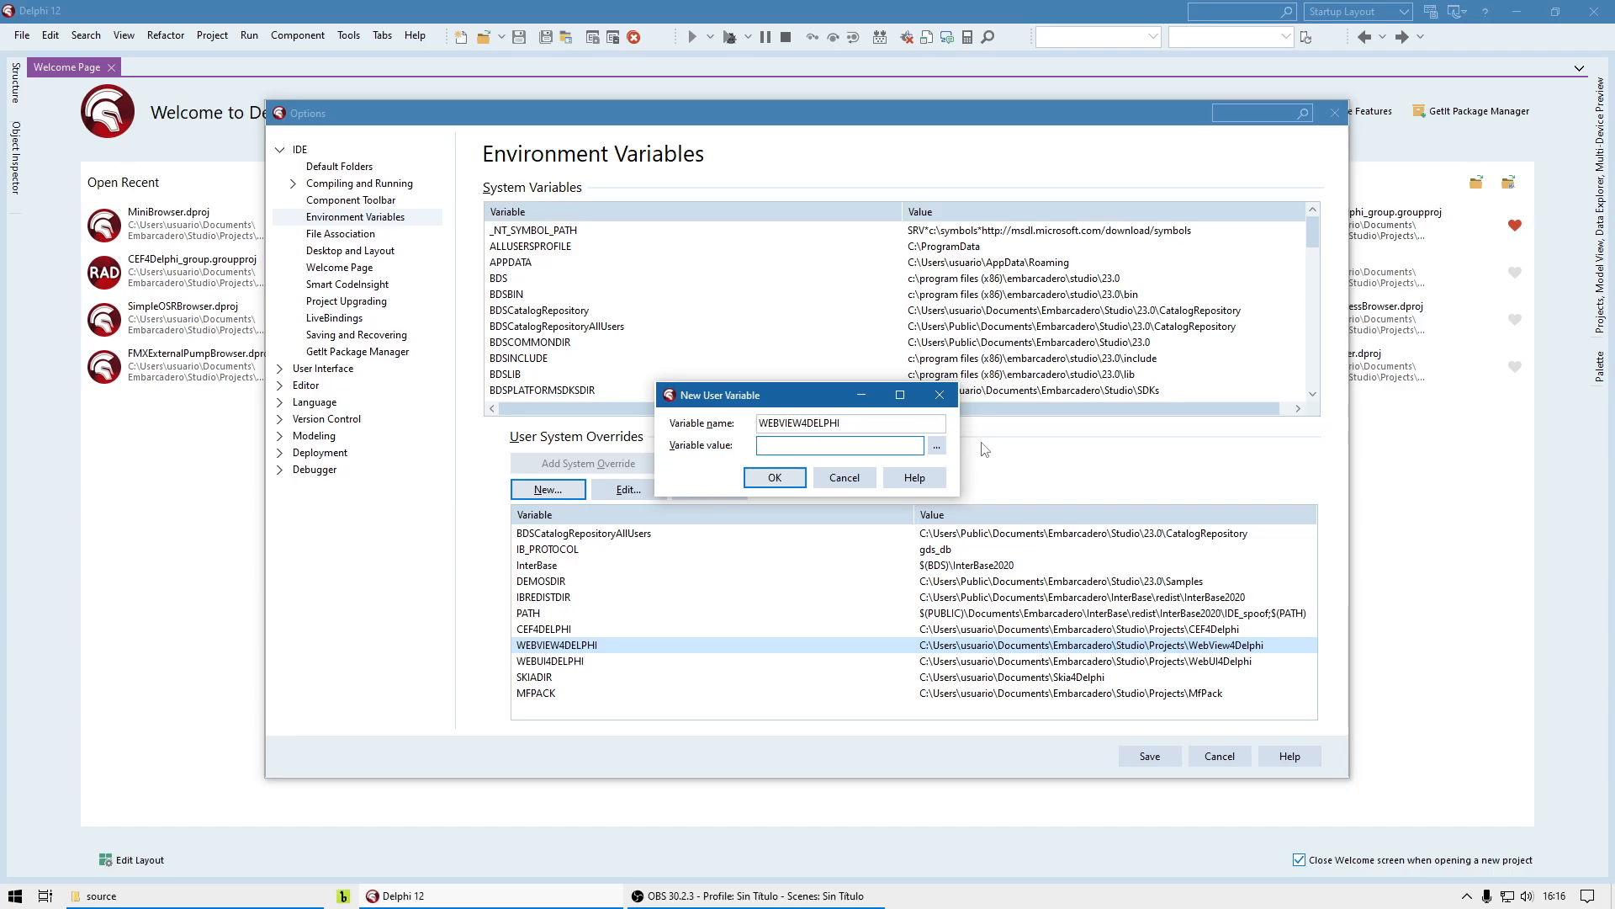
Step: Choose the Documents\Embarcadero\Studio\Projects\WebView4Delphi folder as the new variable's value, and cancel the new variable
left_click(936, 445)
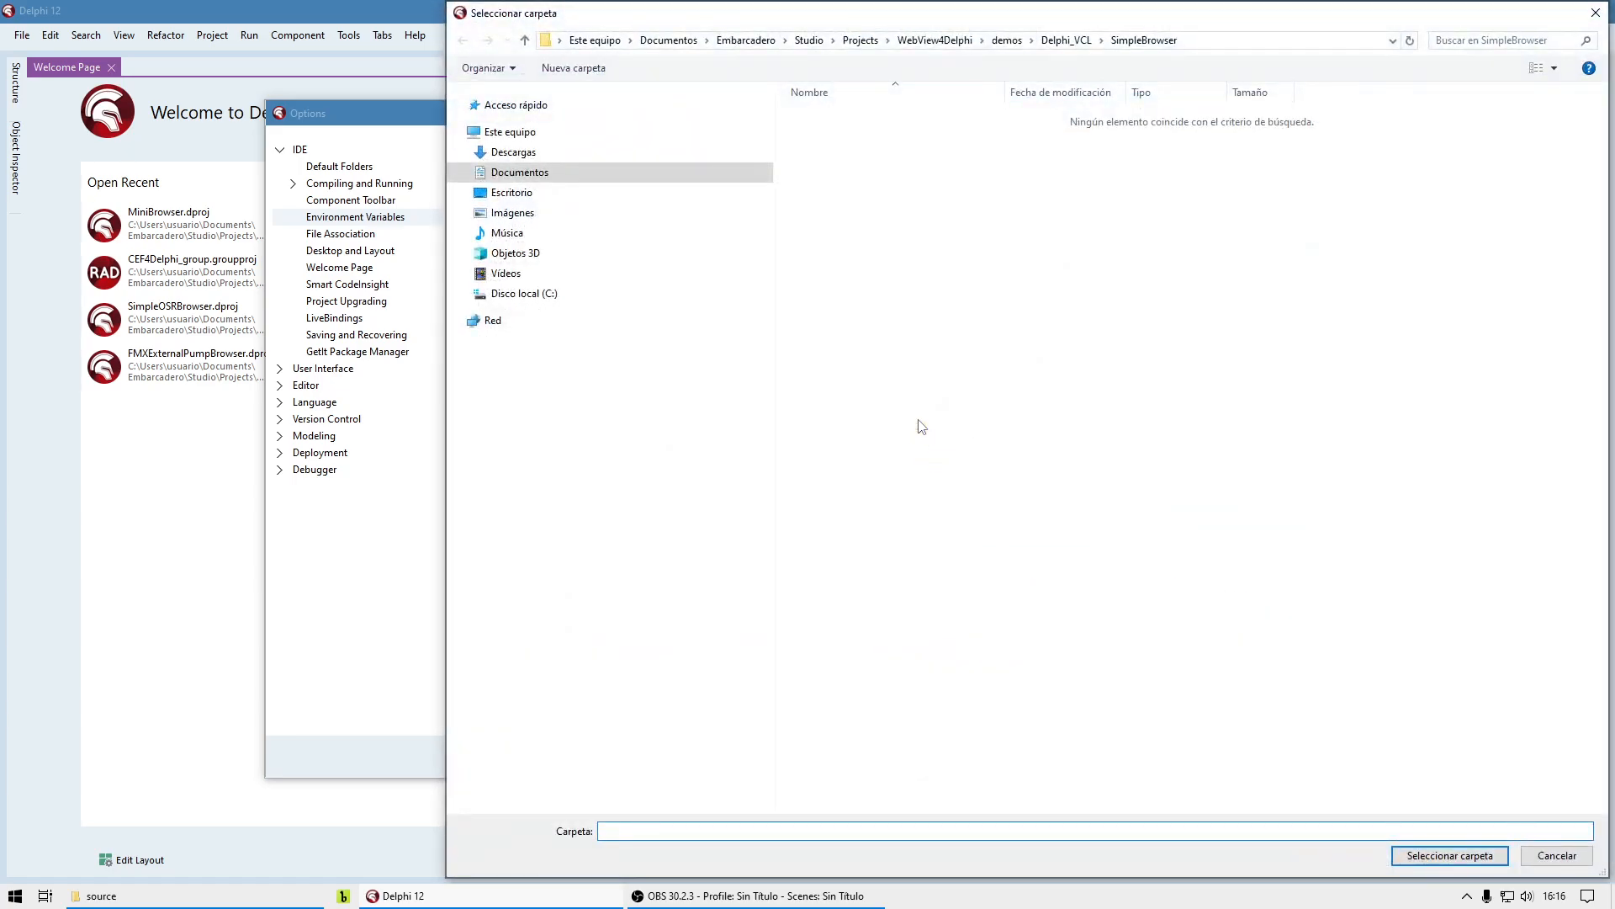
left_click(462, 171)
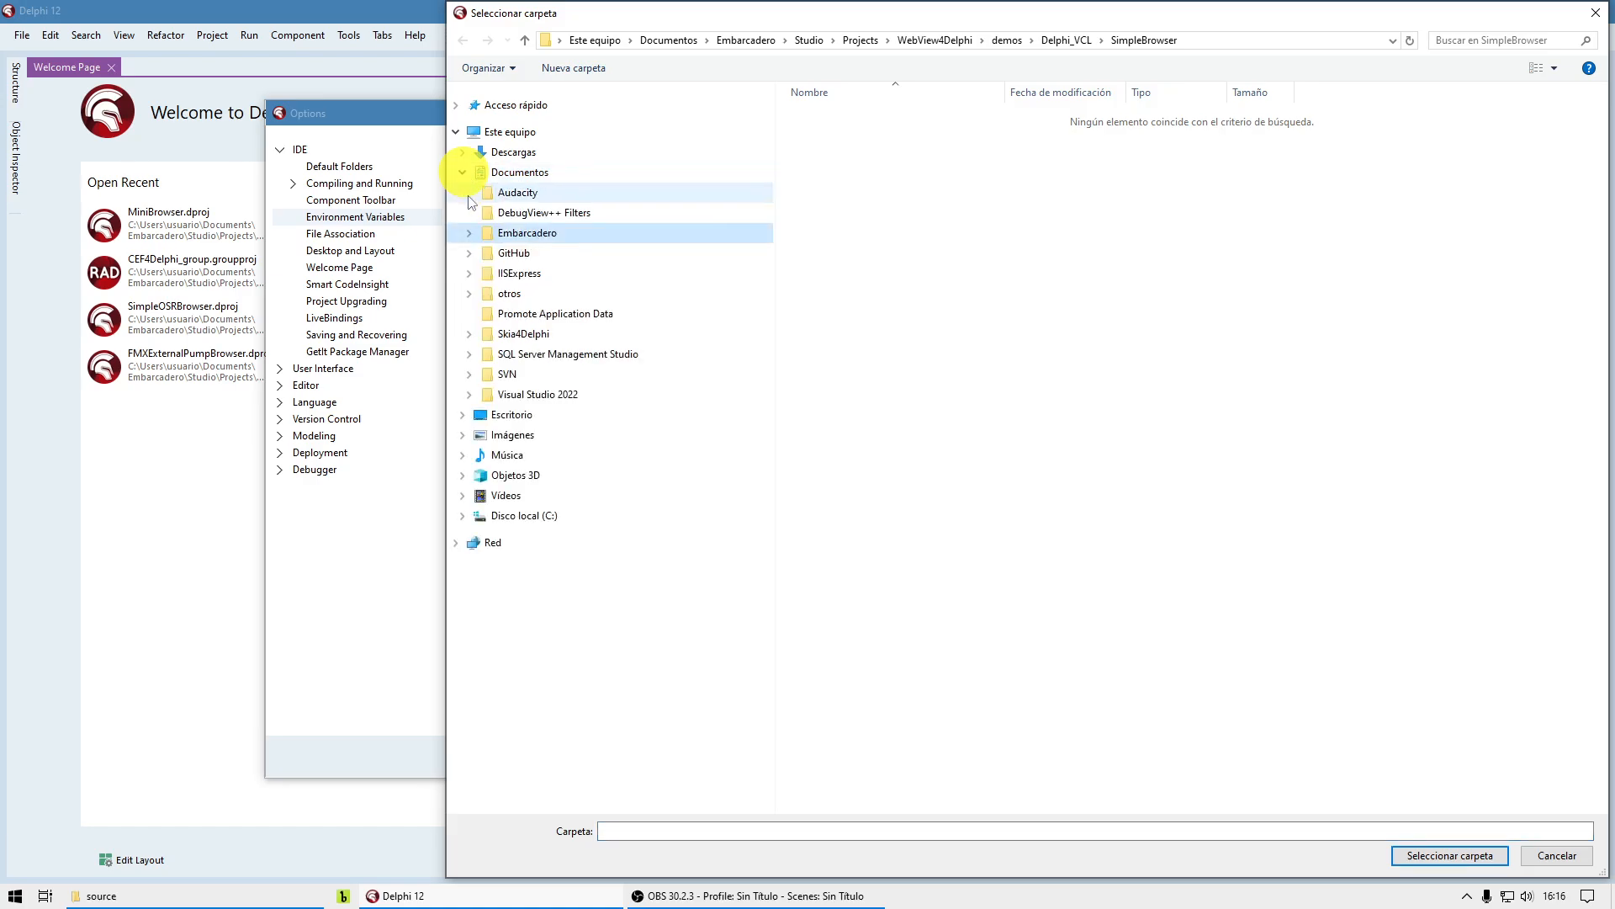
left_click(471, 235)
left_click(471, 247)
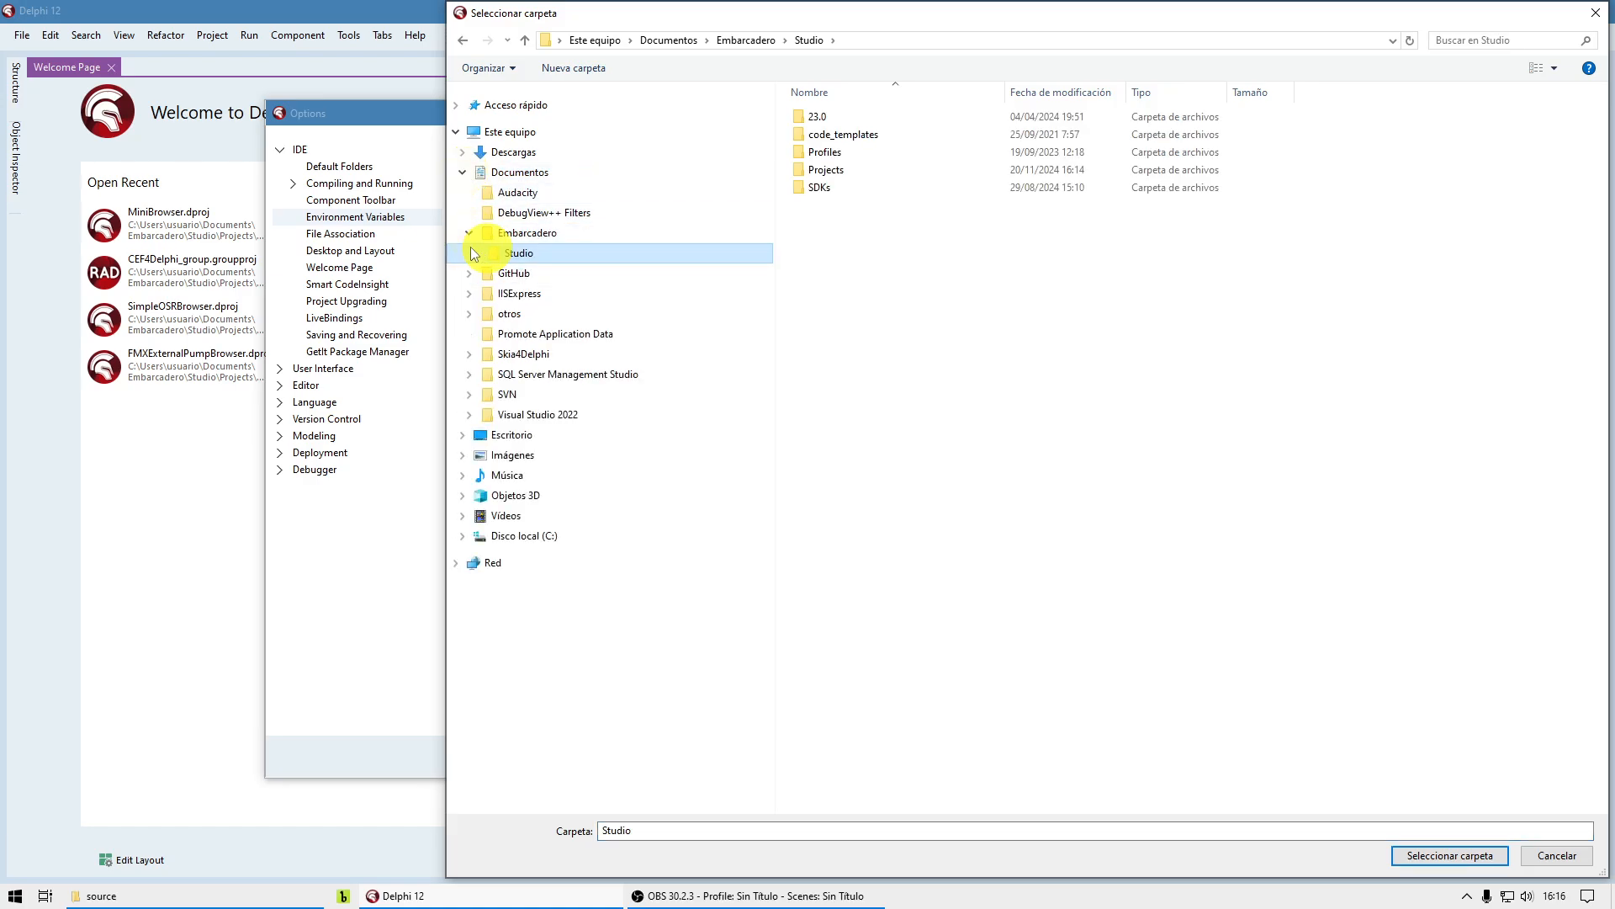
left_click(471, 246)
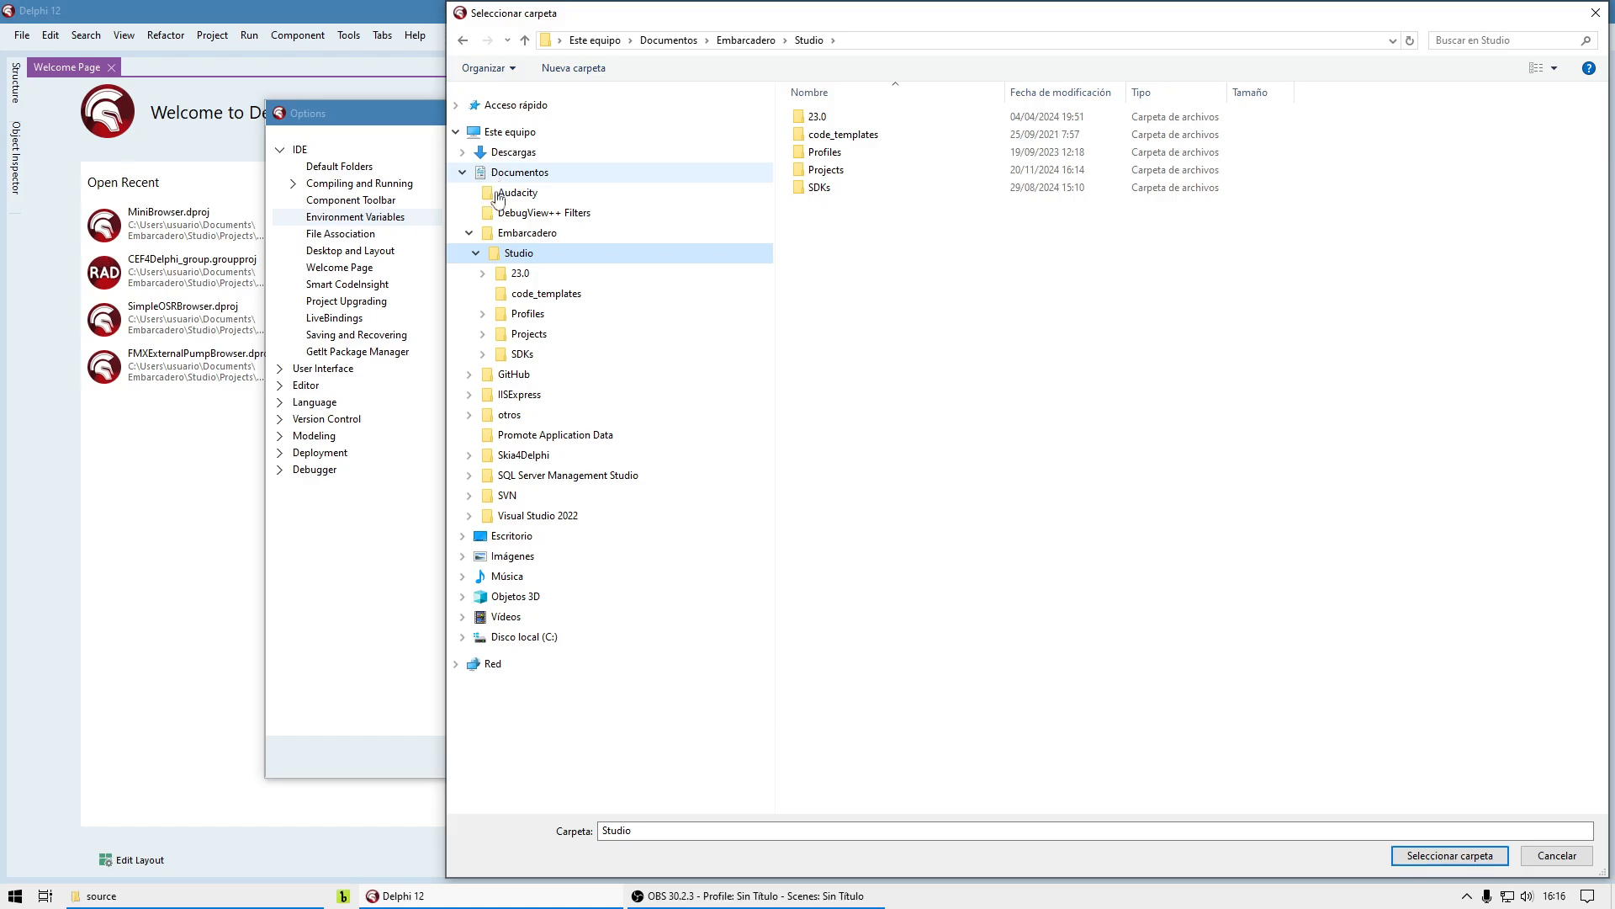
left_click(482, 334)
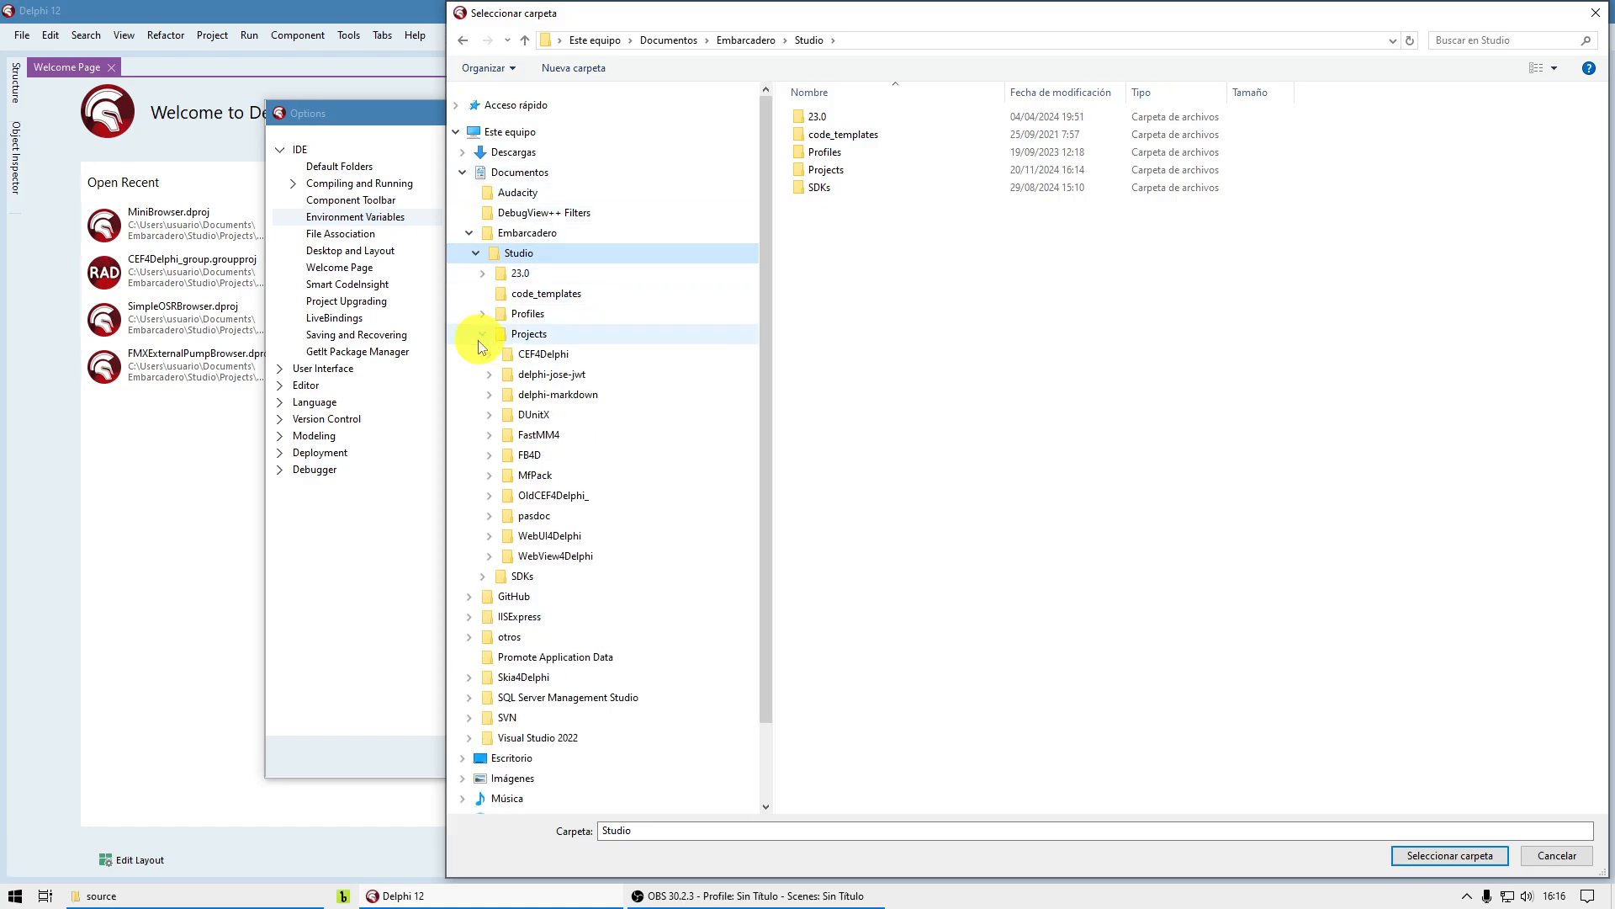
left_click(567, 557)
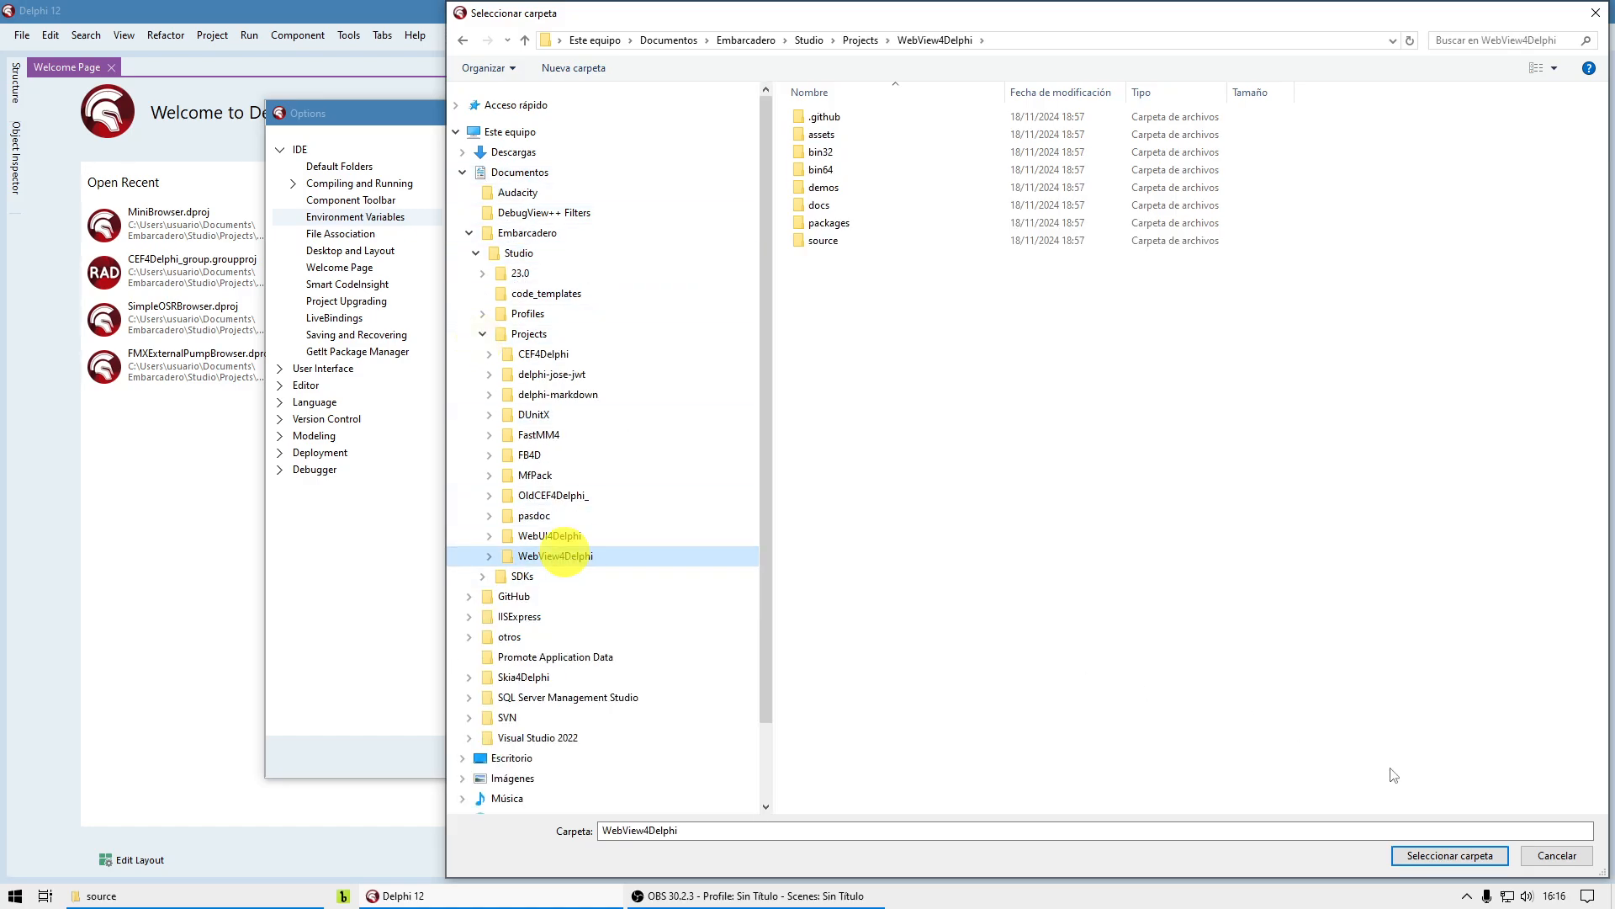
left_click(1450, 856)
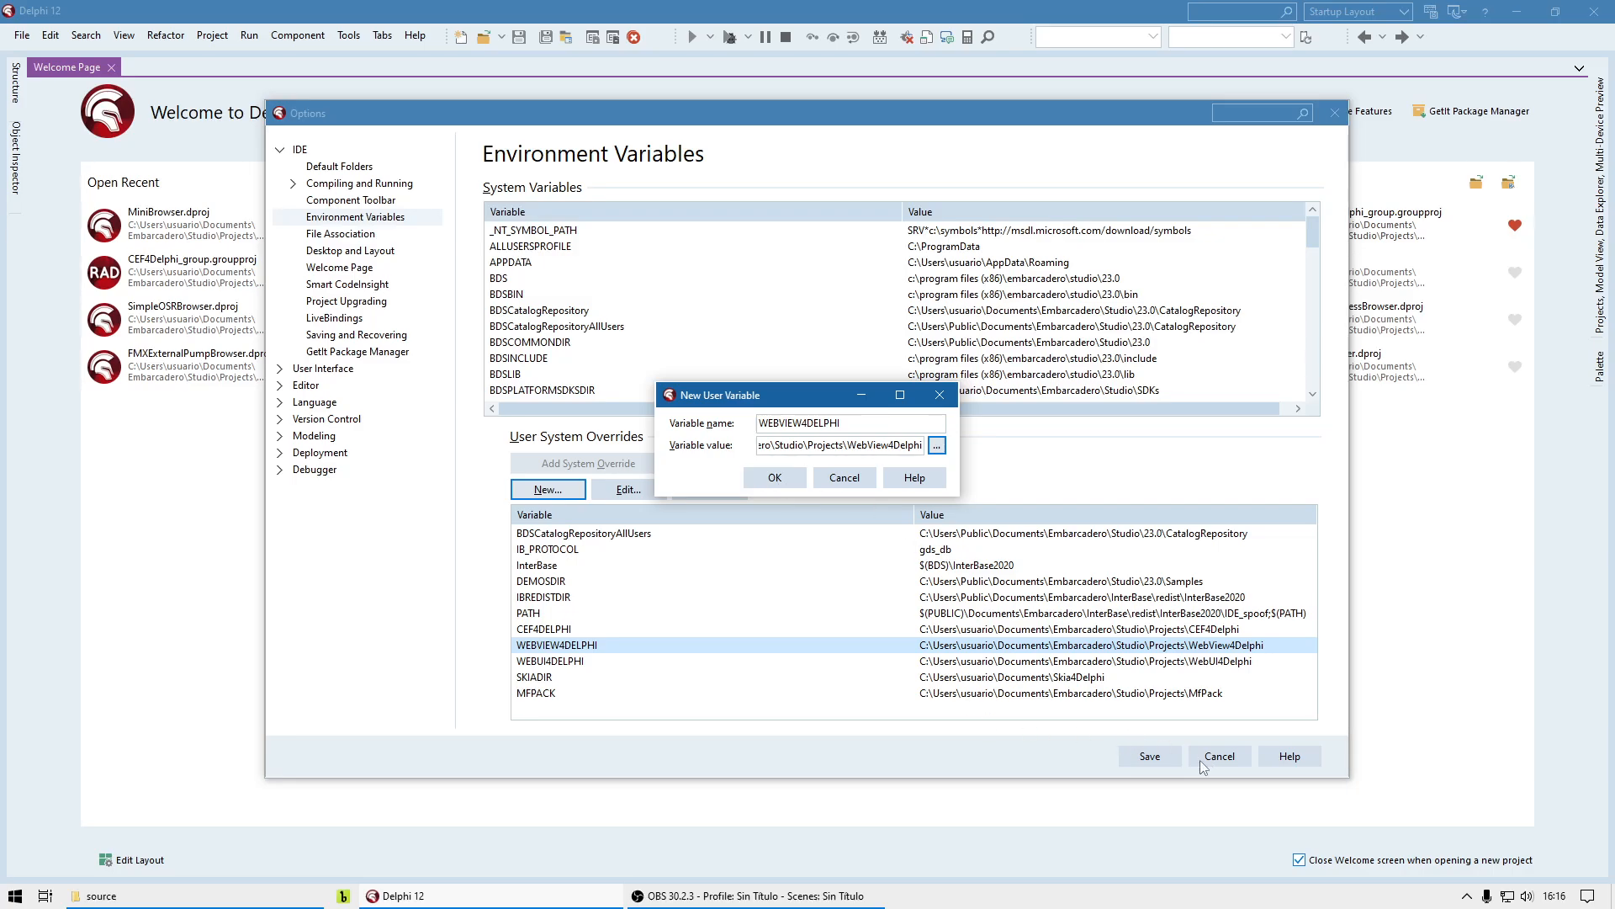
left_click(843, 478)
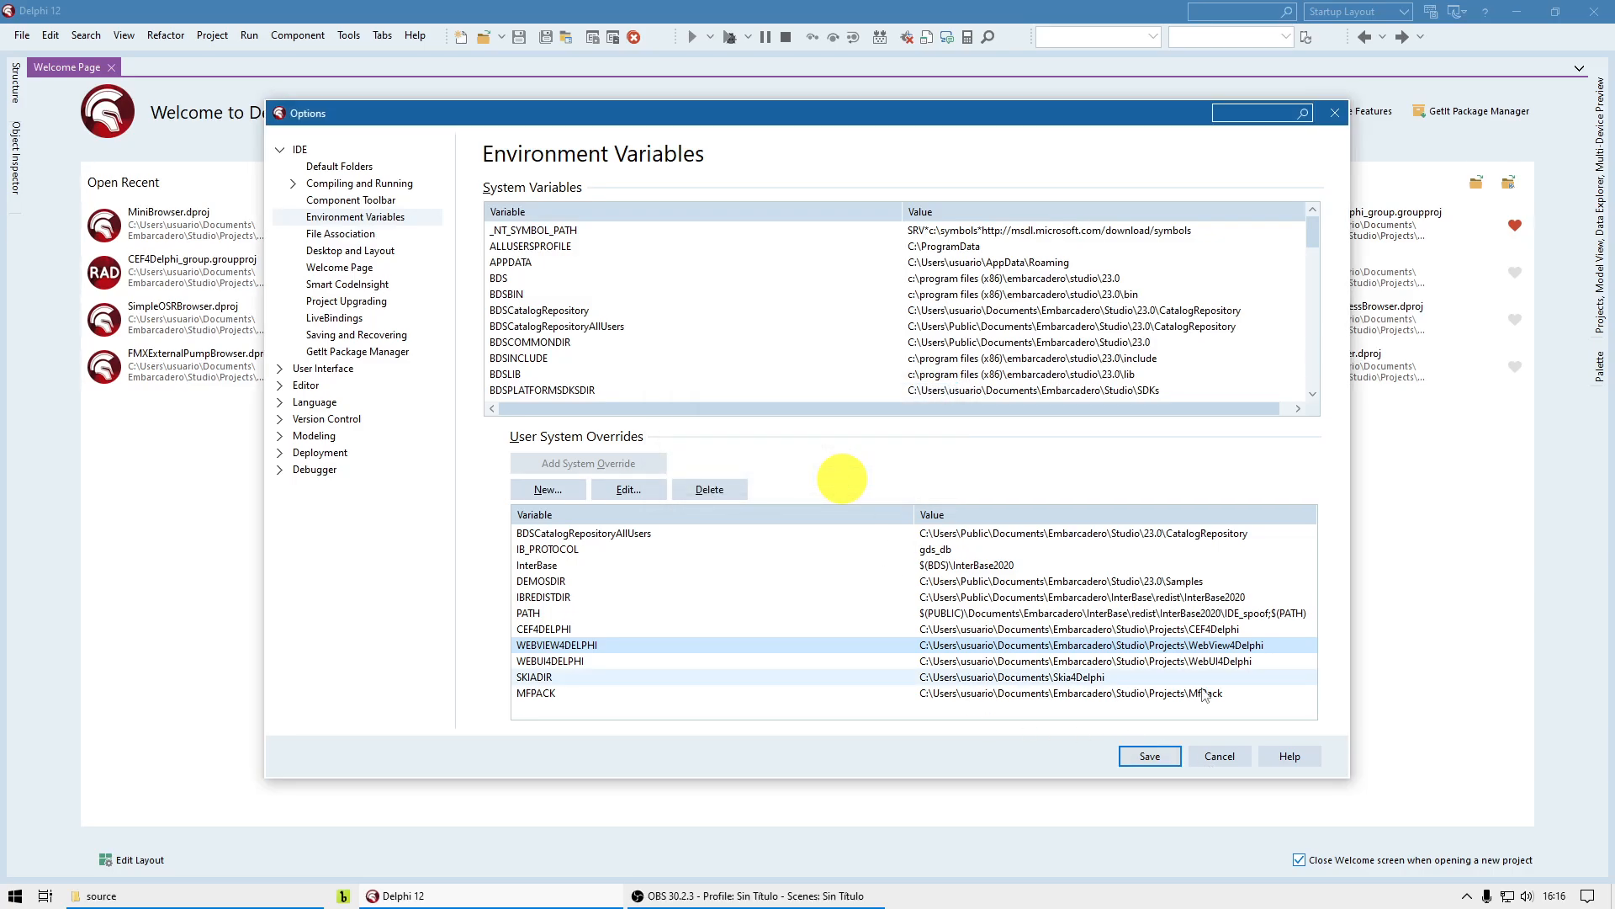
Step: Save the IDE options and open the project group WebView4Delphi_group.groupproj from the packages folder of Projects\WebView4Delphi
left_click(1163, 758)
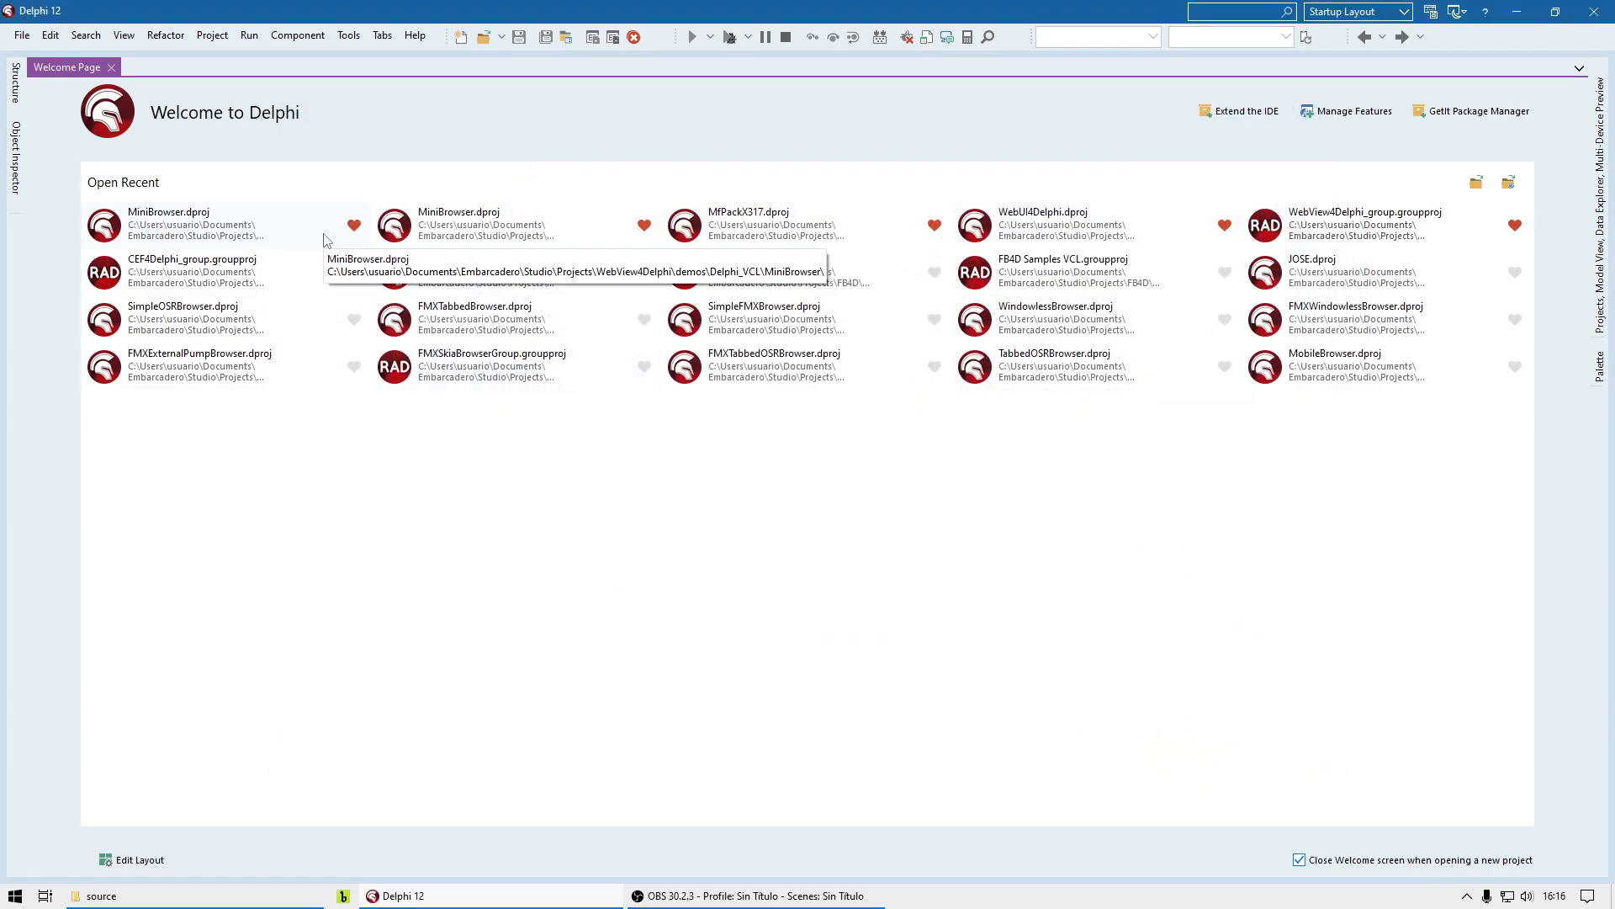
left_click(21, 35)
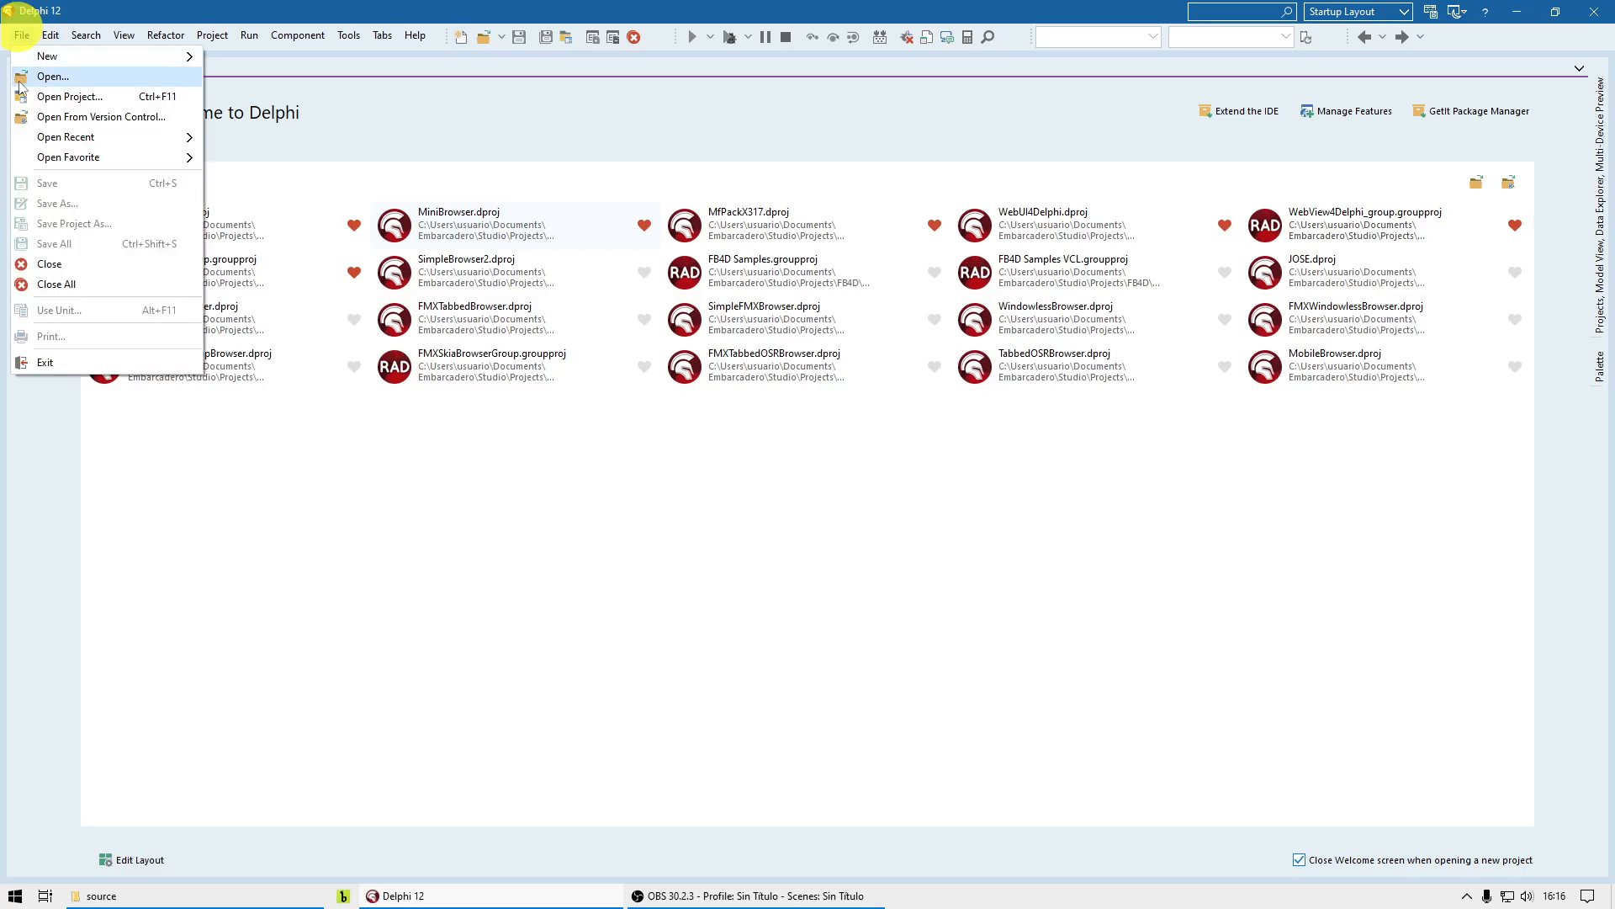
left_click(39, 94)
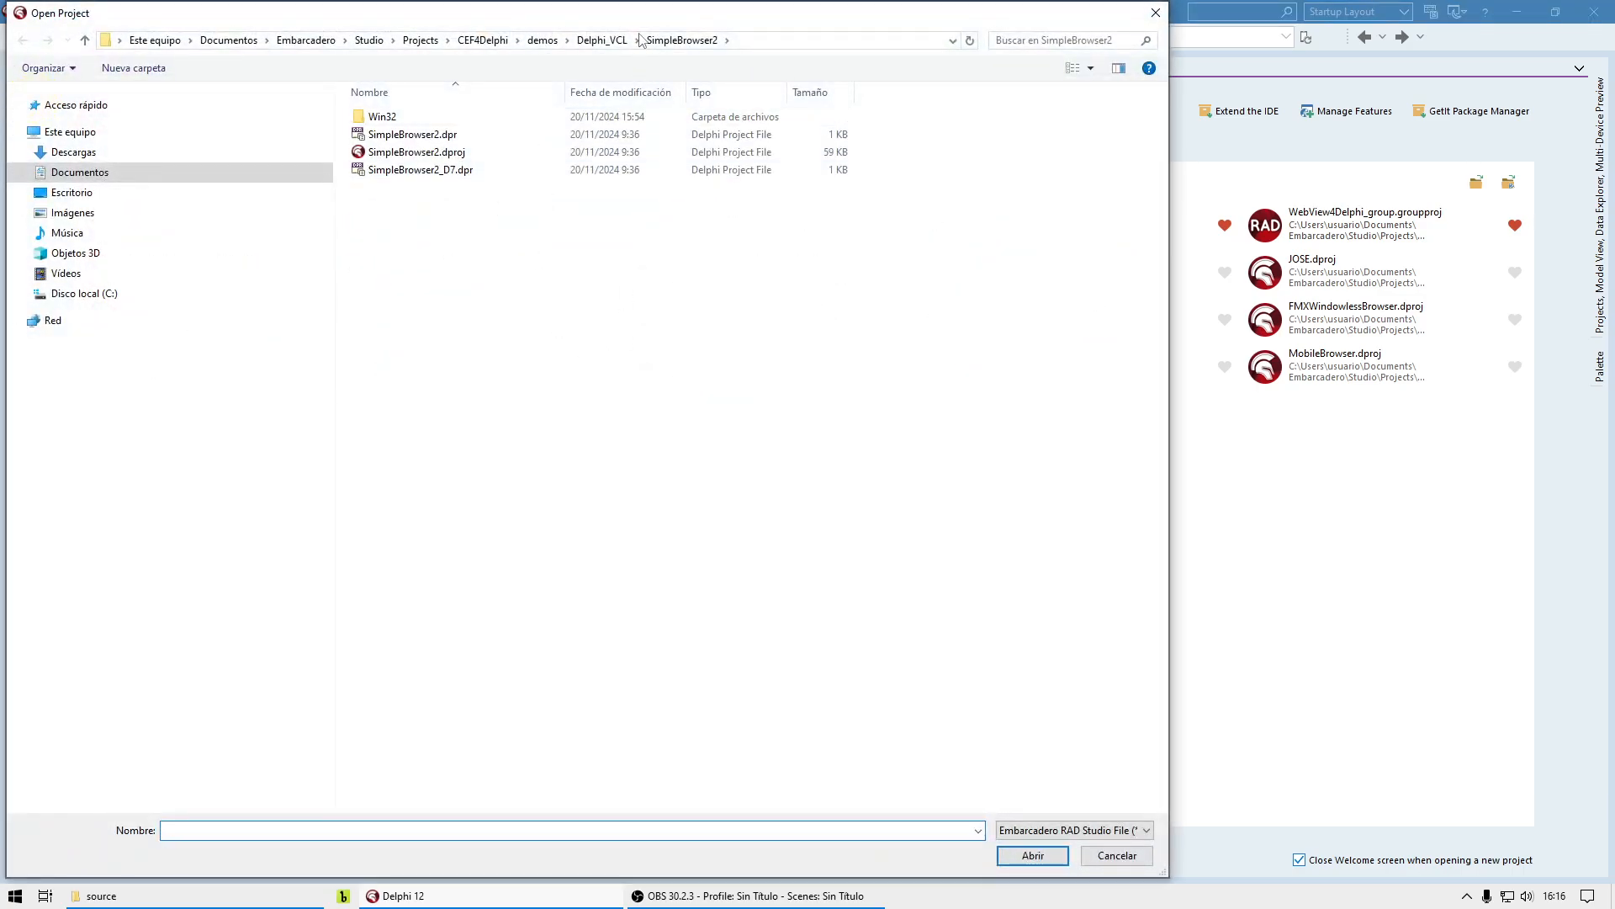
left_click(420, 39)
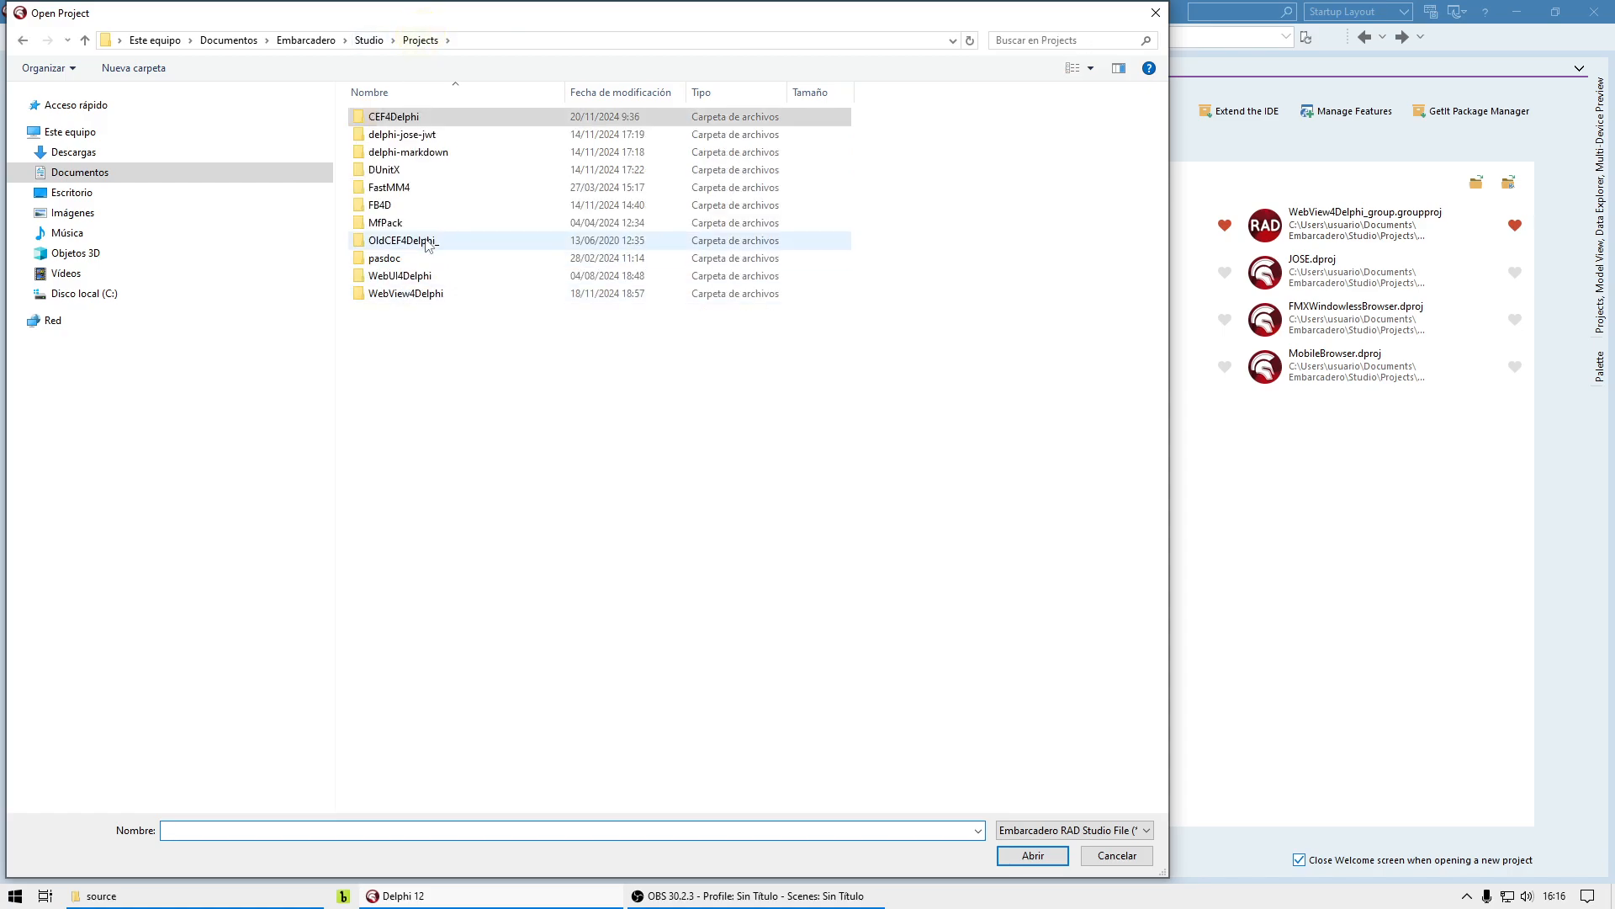
double_click(432, 294)
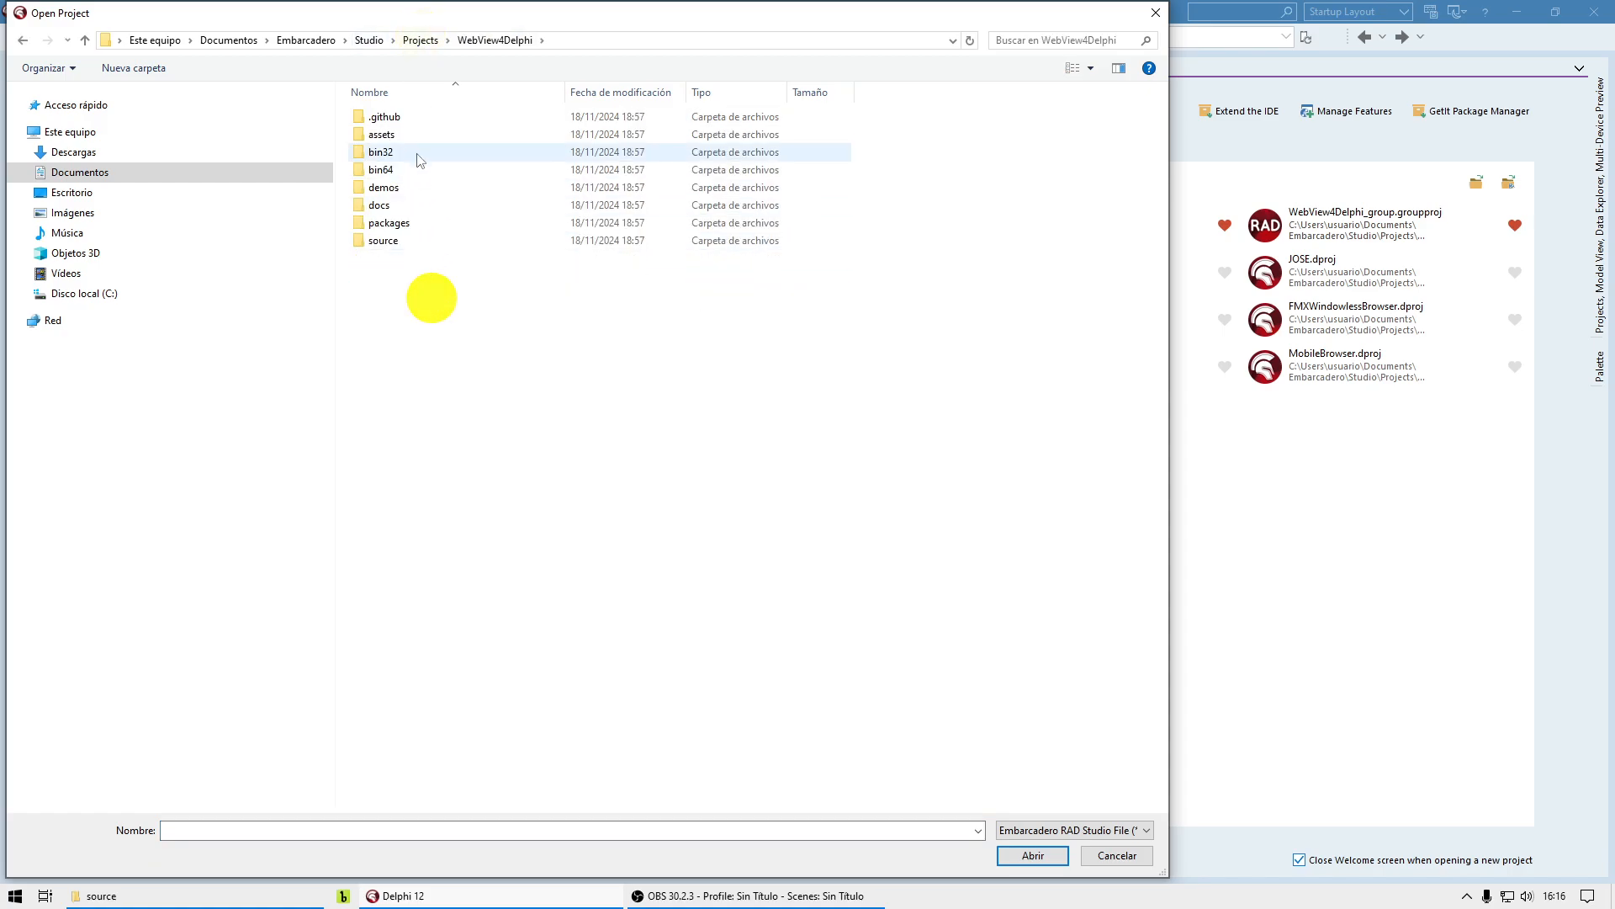
double_click(418, 224)
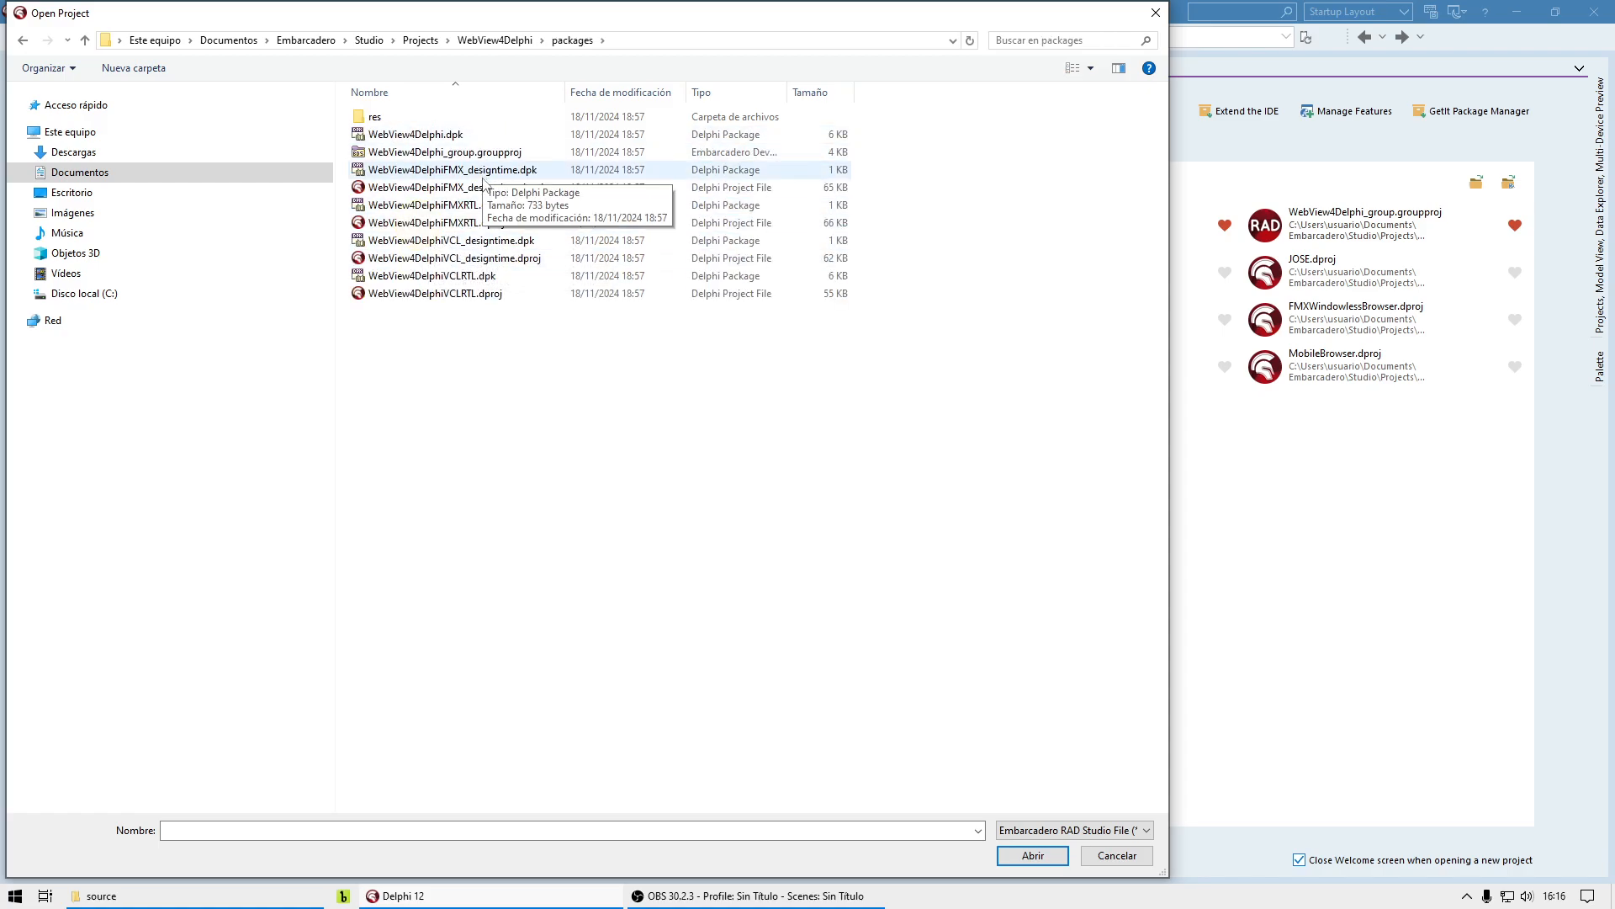
left_click(469, 152)
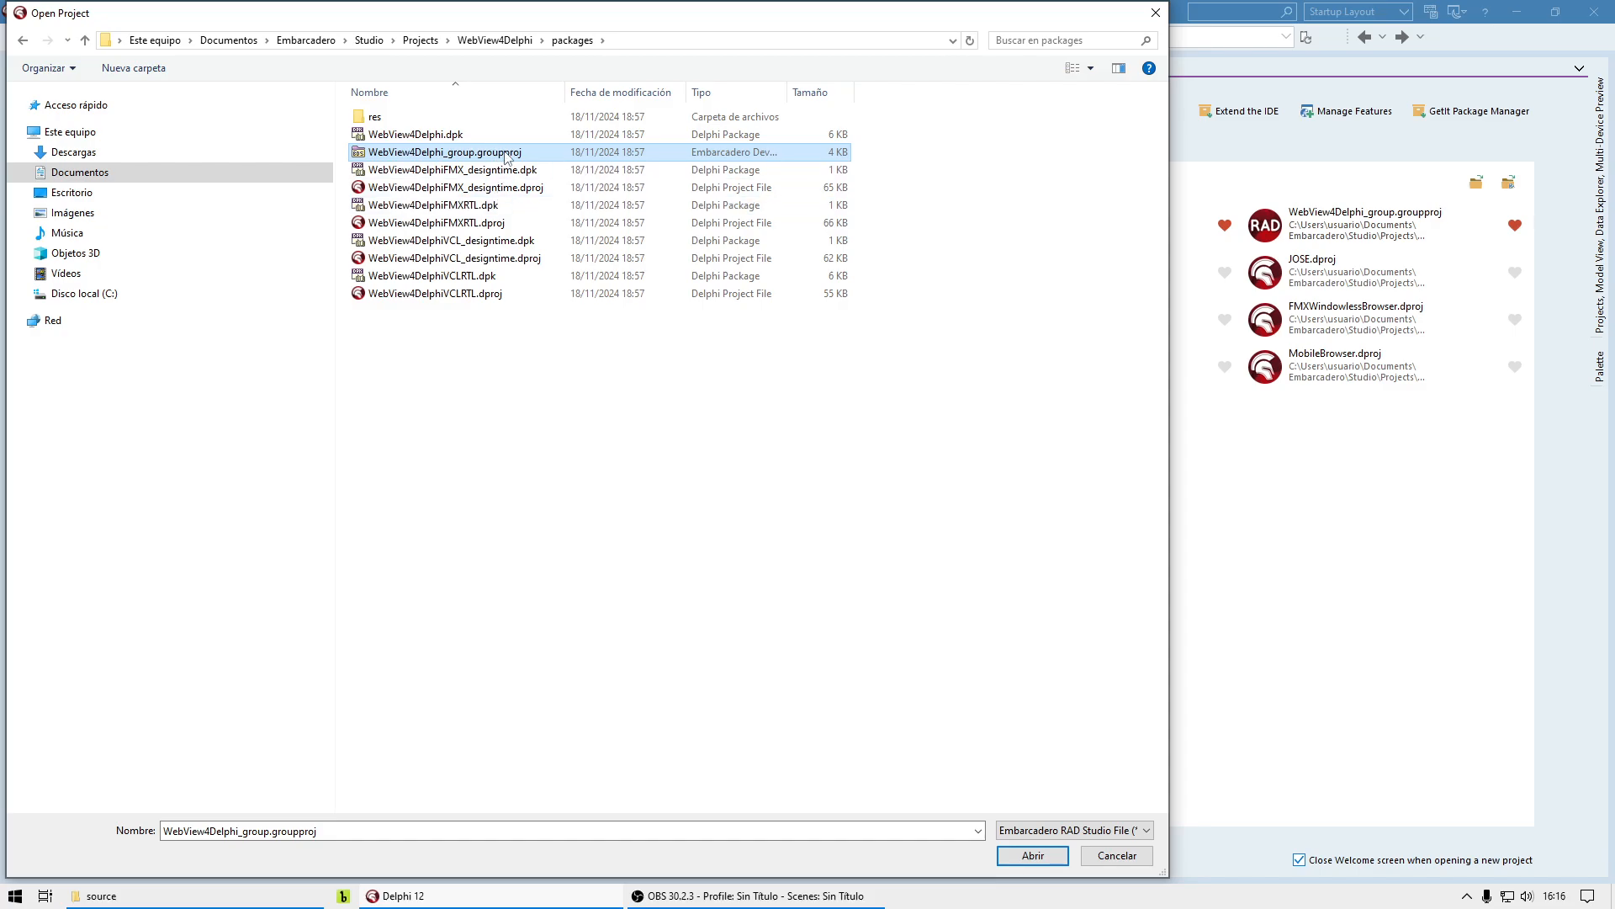
left_click(1032, 855)
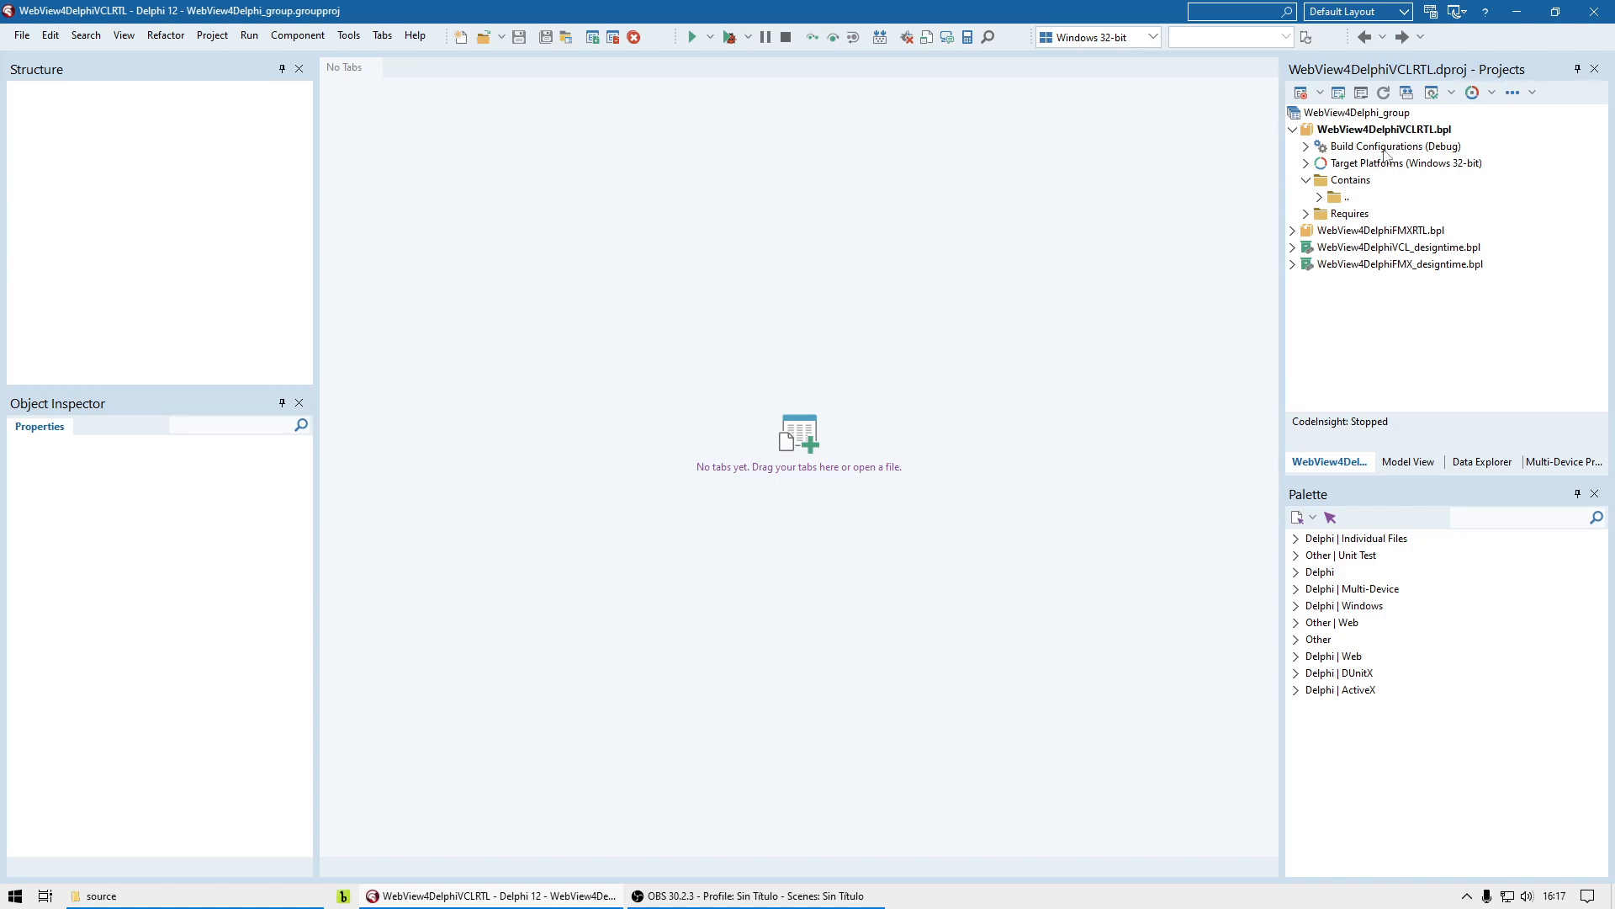
Step: Build all the packages in the WebView4Delphi_group project group
left_click(1372, 114)
right_click(1372, 113)
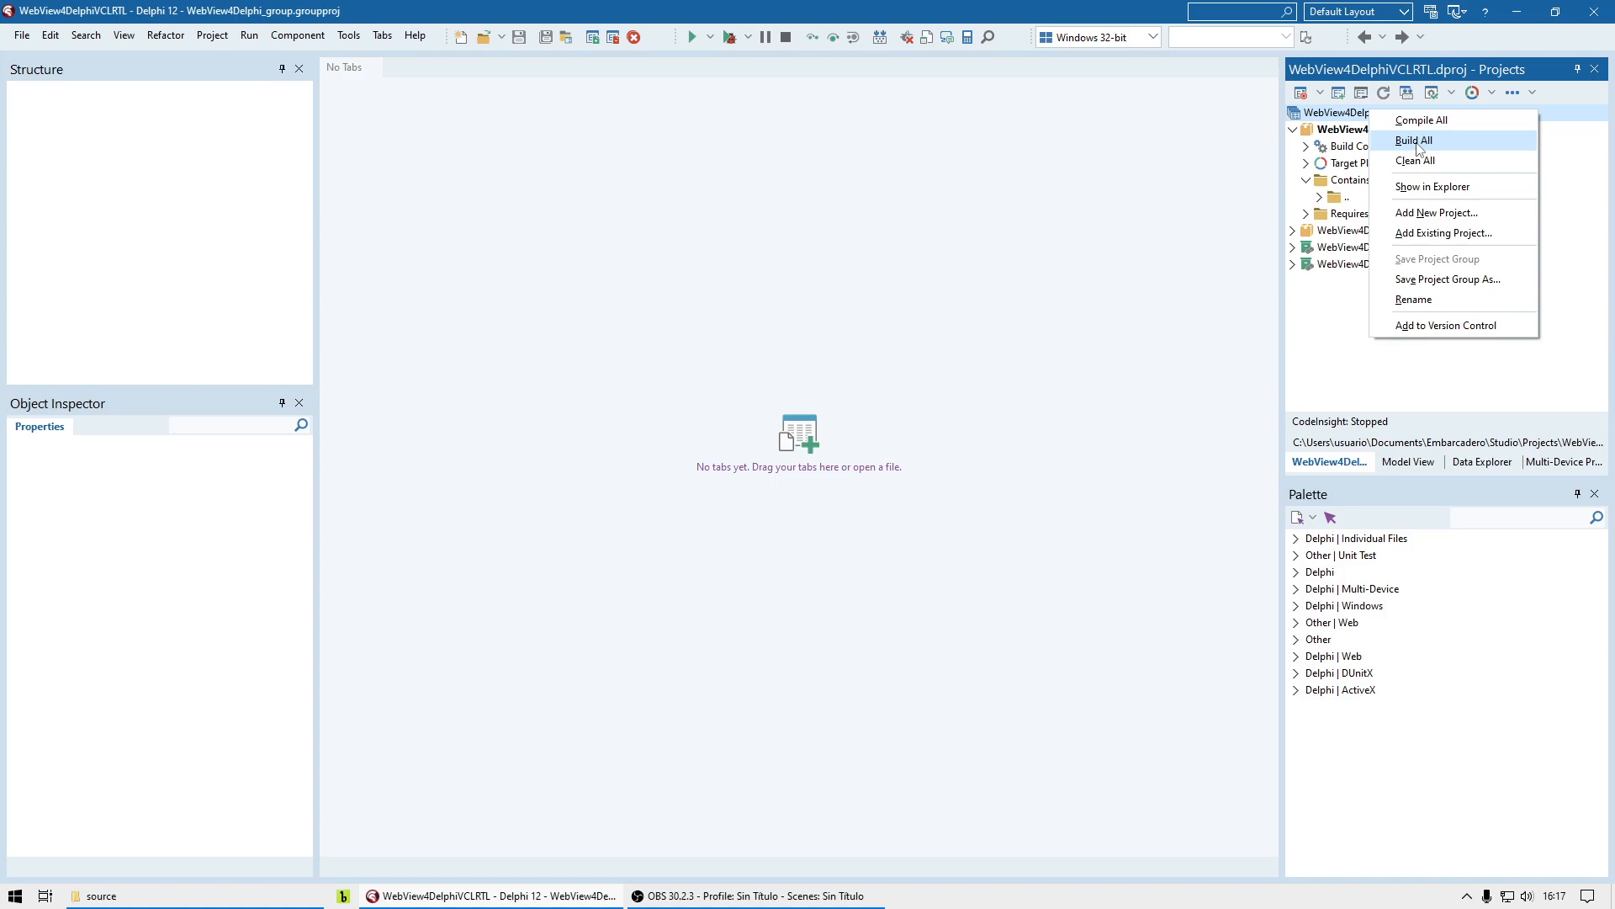
left_click(1417, 141)
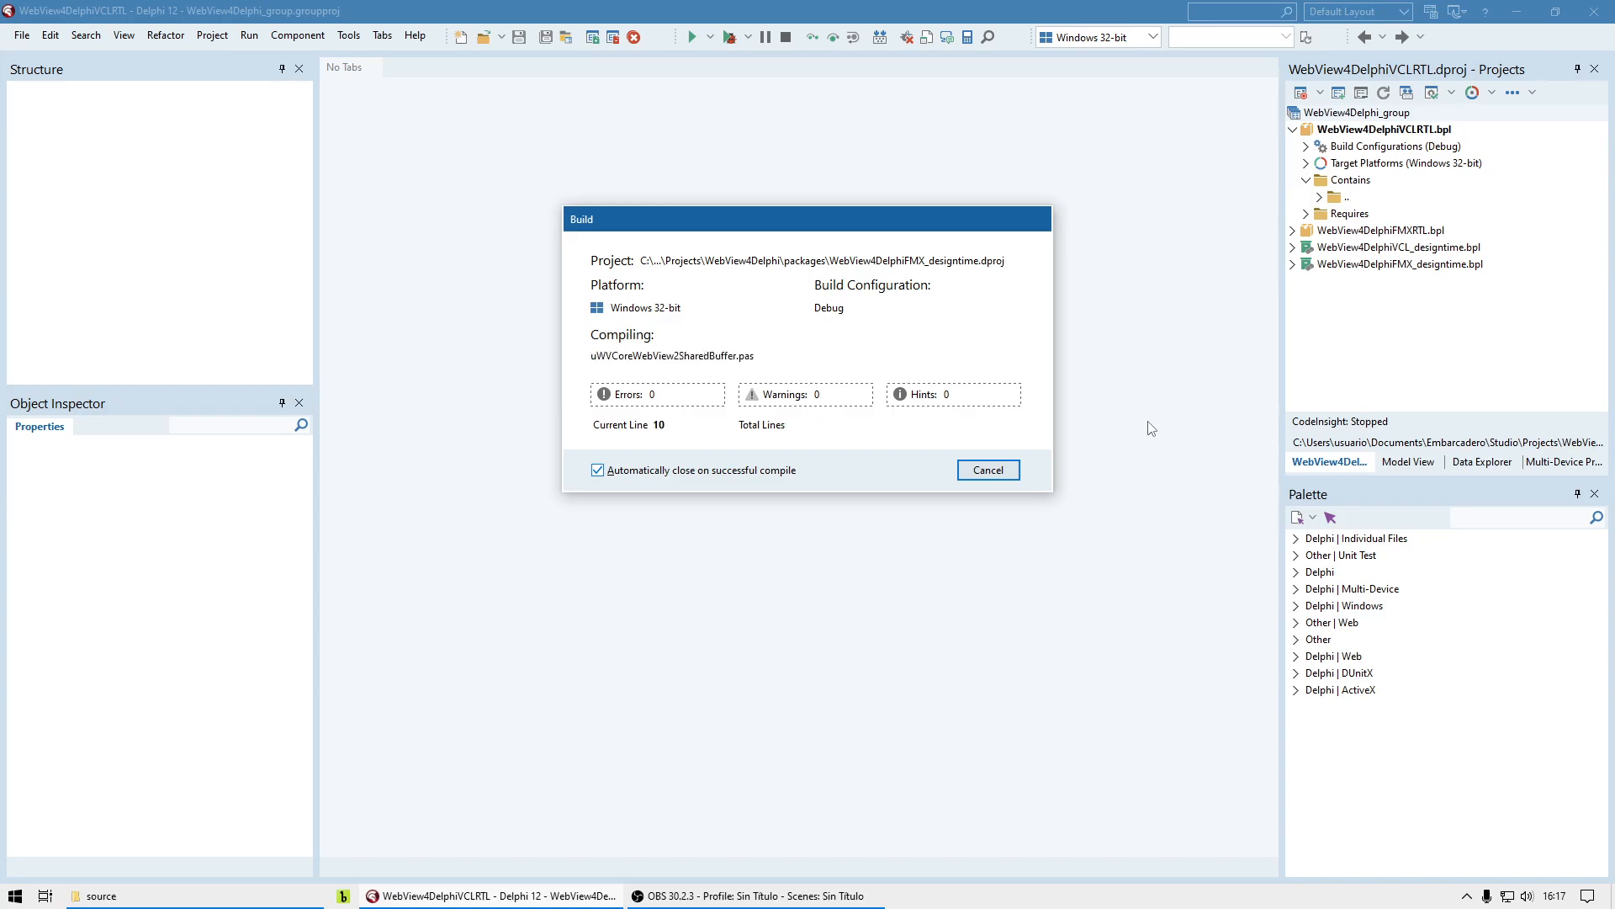
Step: Install the WebView4DelphiVCL_designtime.bpl package in the IDE
left_click(1365, 248)
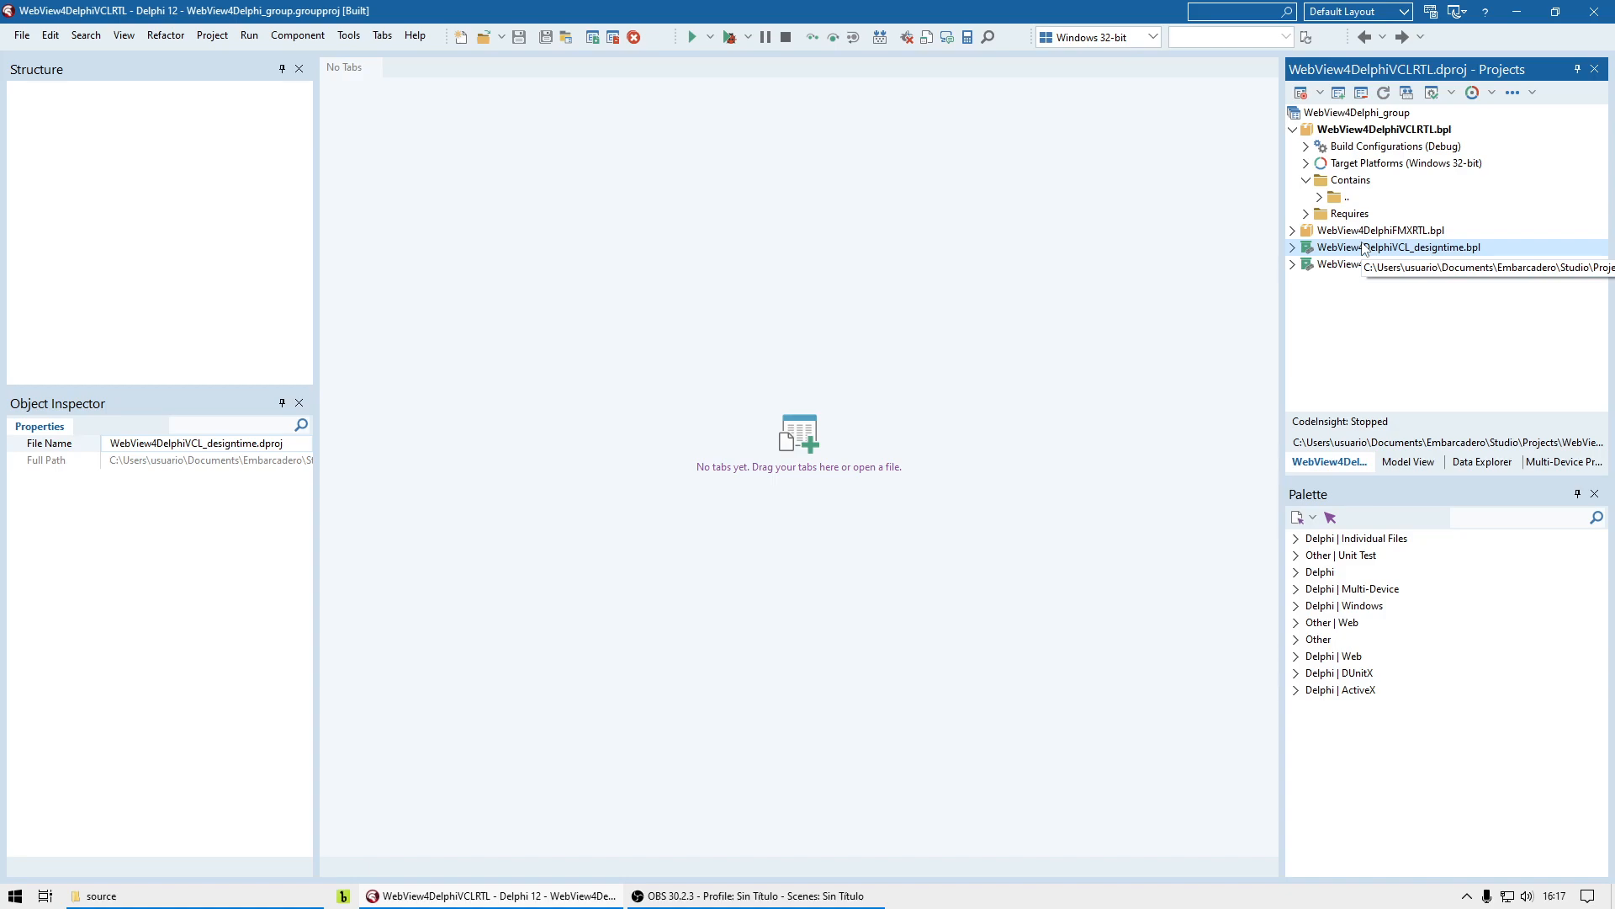
right_click(1365, 248)
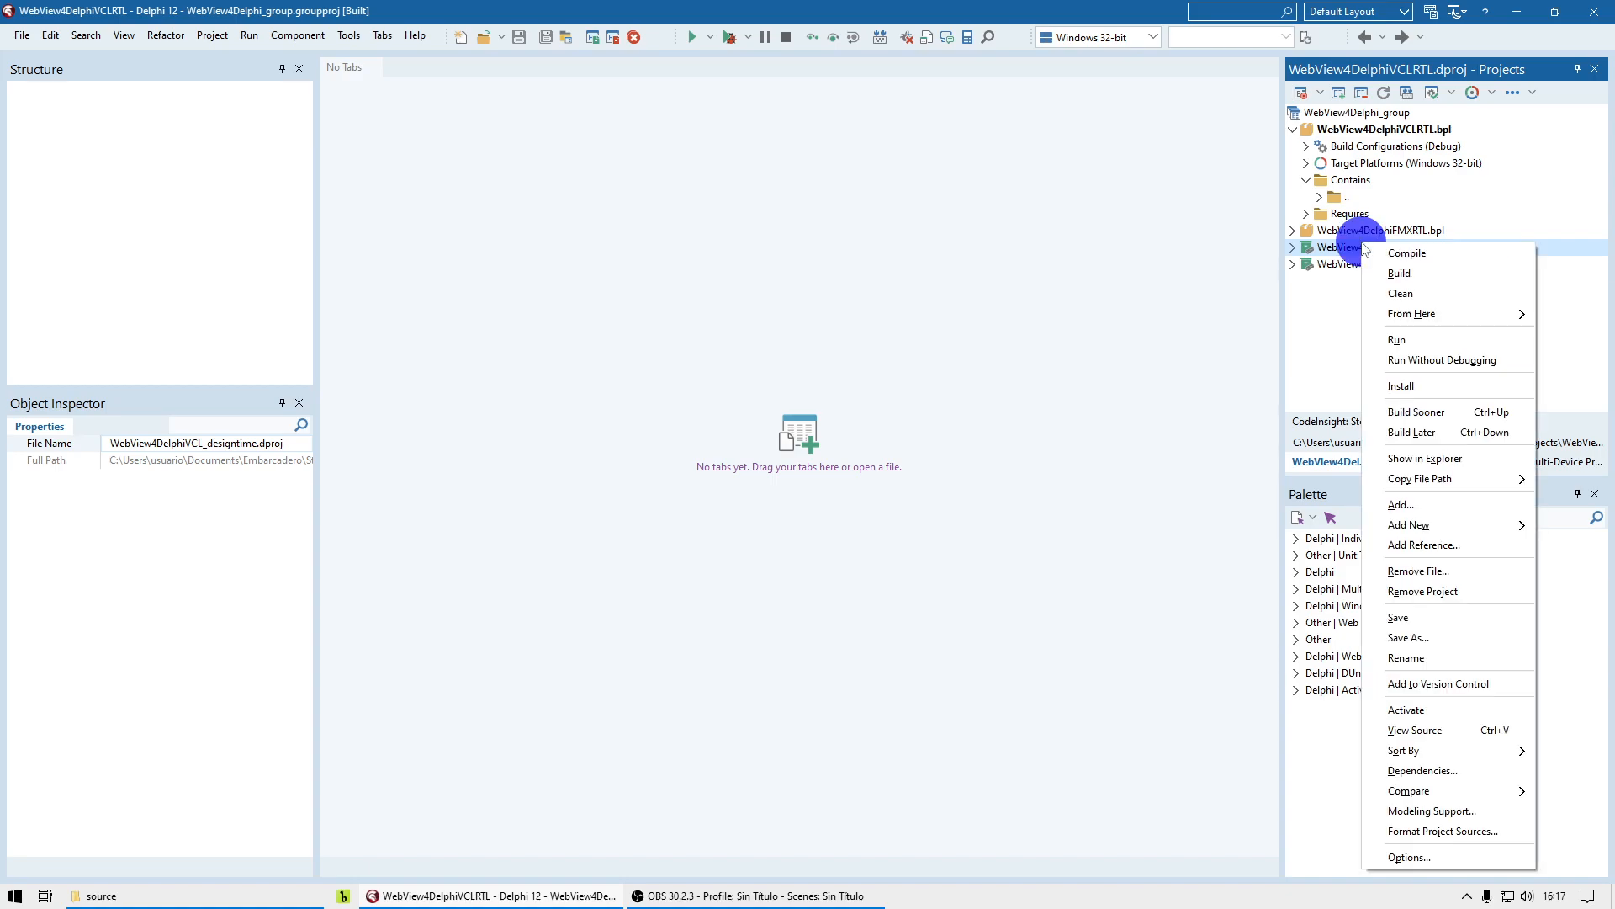
left_click(1415, 382)
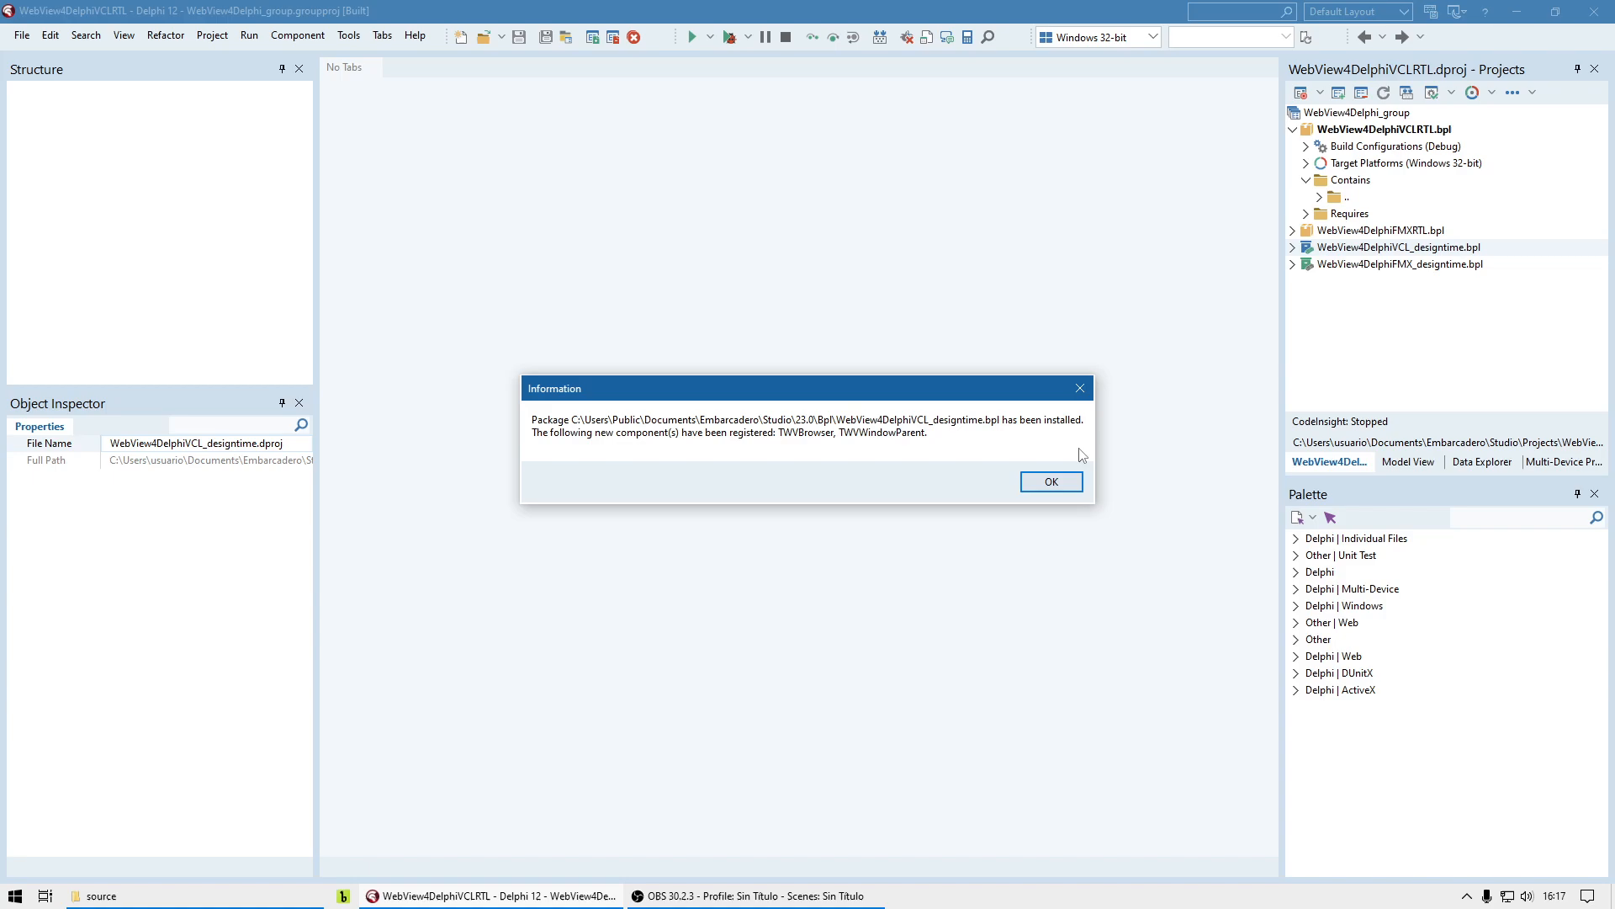
left_click(1053, 485)
Step: Install the WebView4DelphiFMX_designtime.bpl package in the IDE
left_click(1400, 263)
right_click(1395, 263)
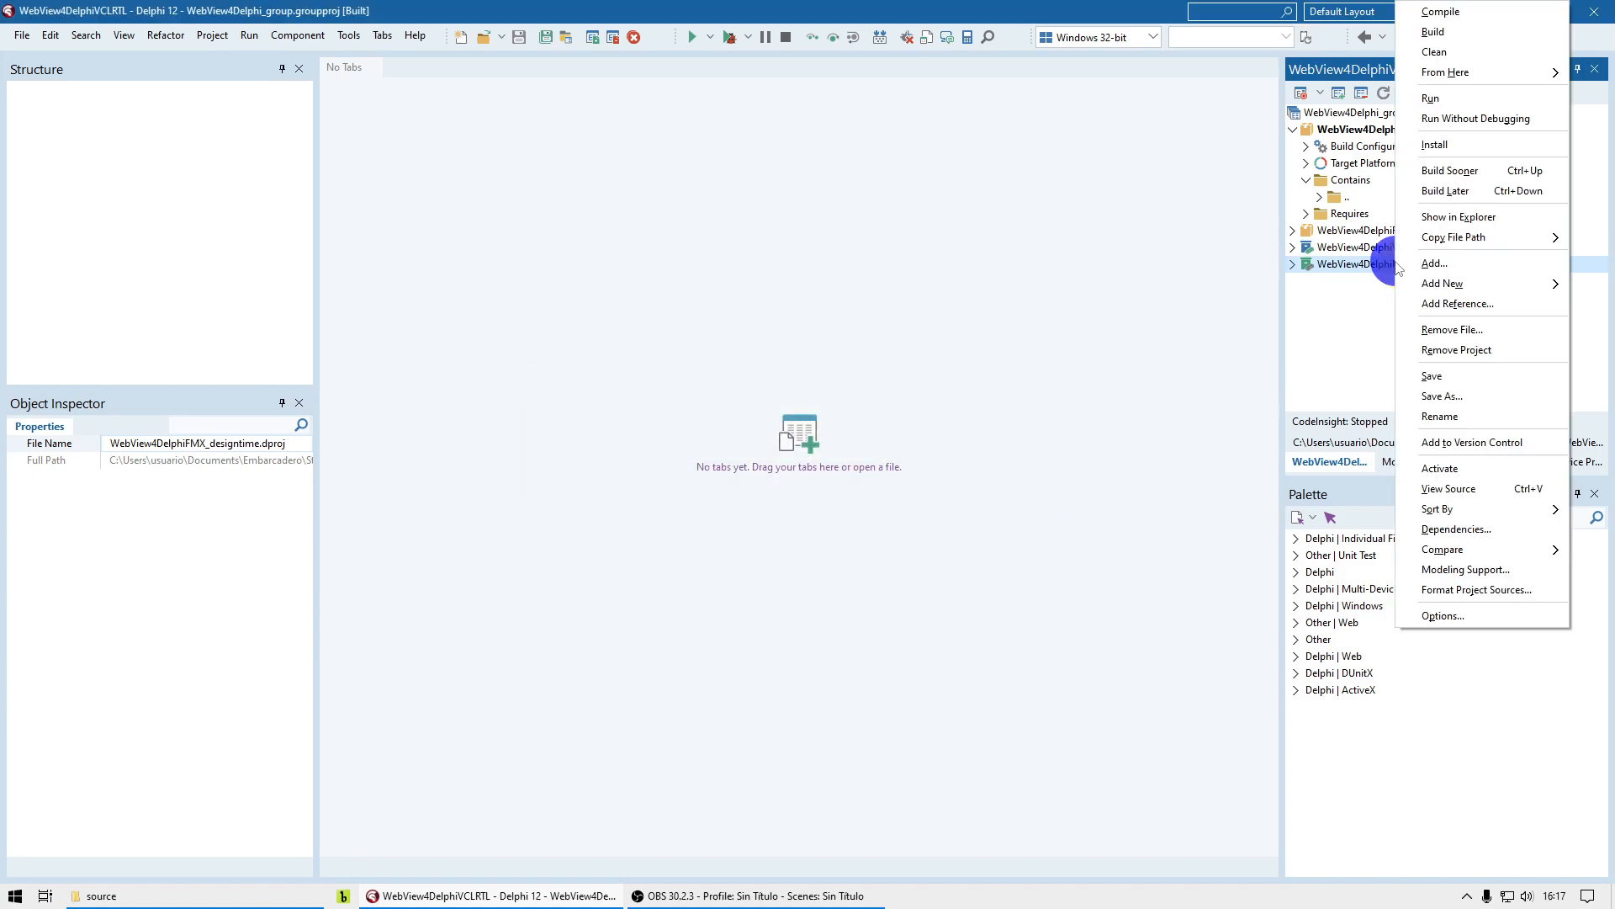
left_click(1462, 145)
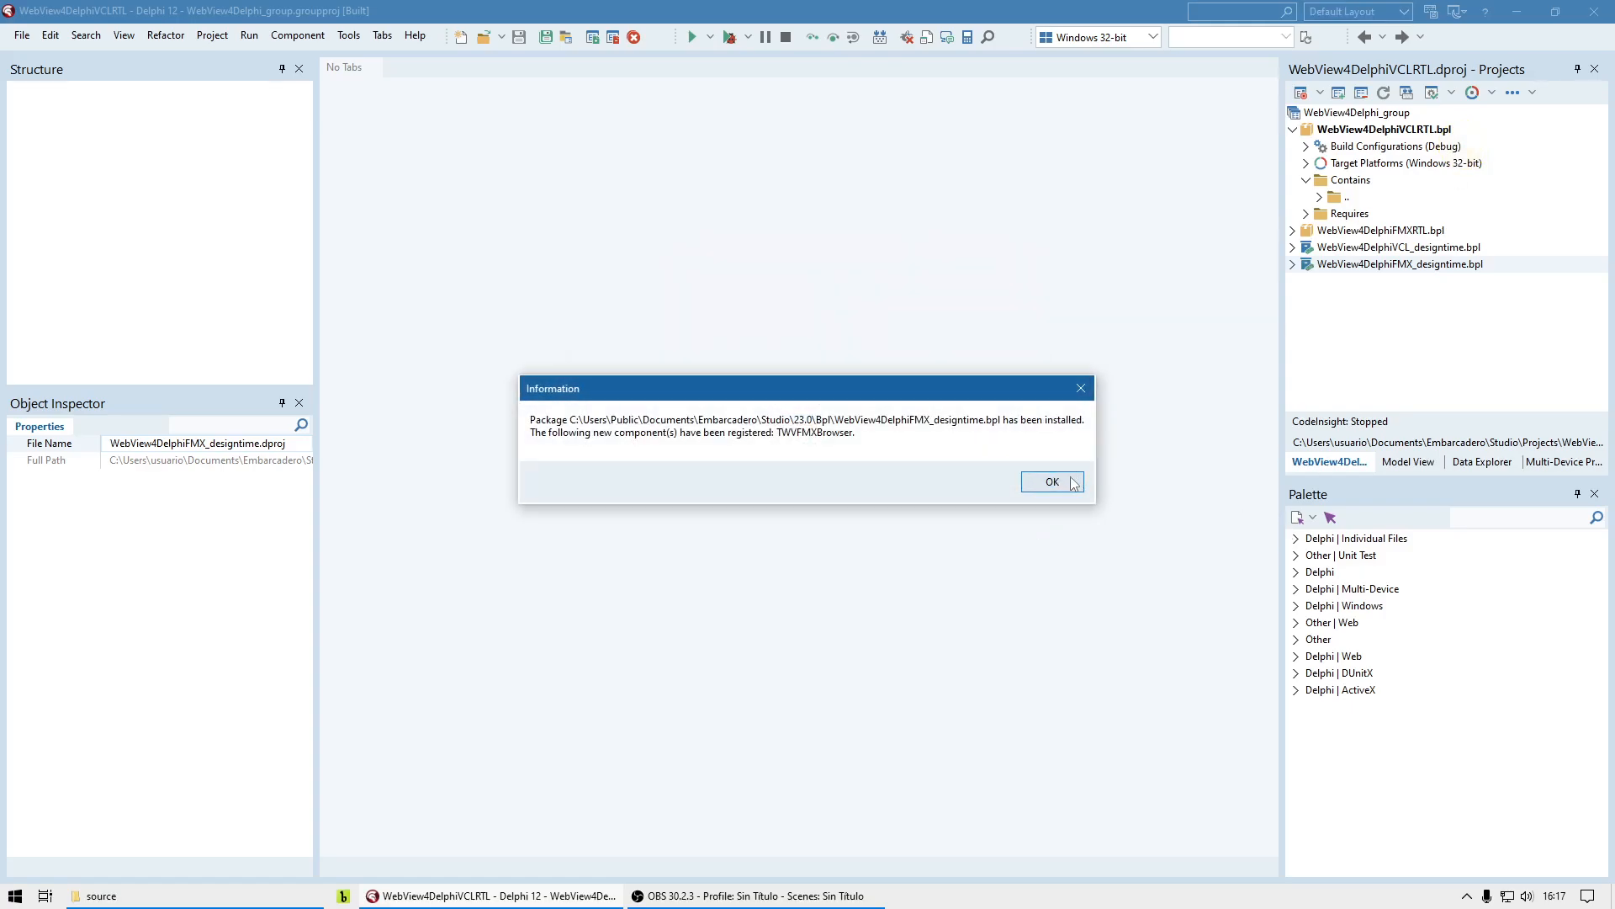
left_click(1073, 482)
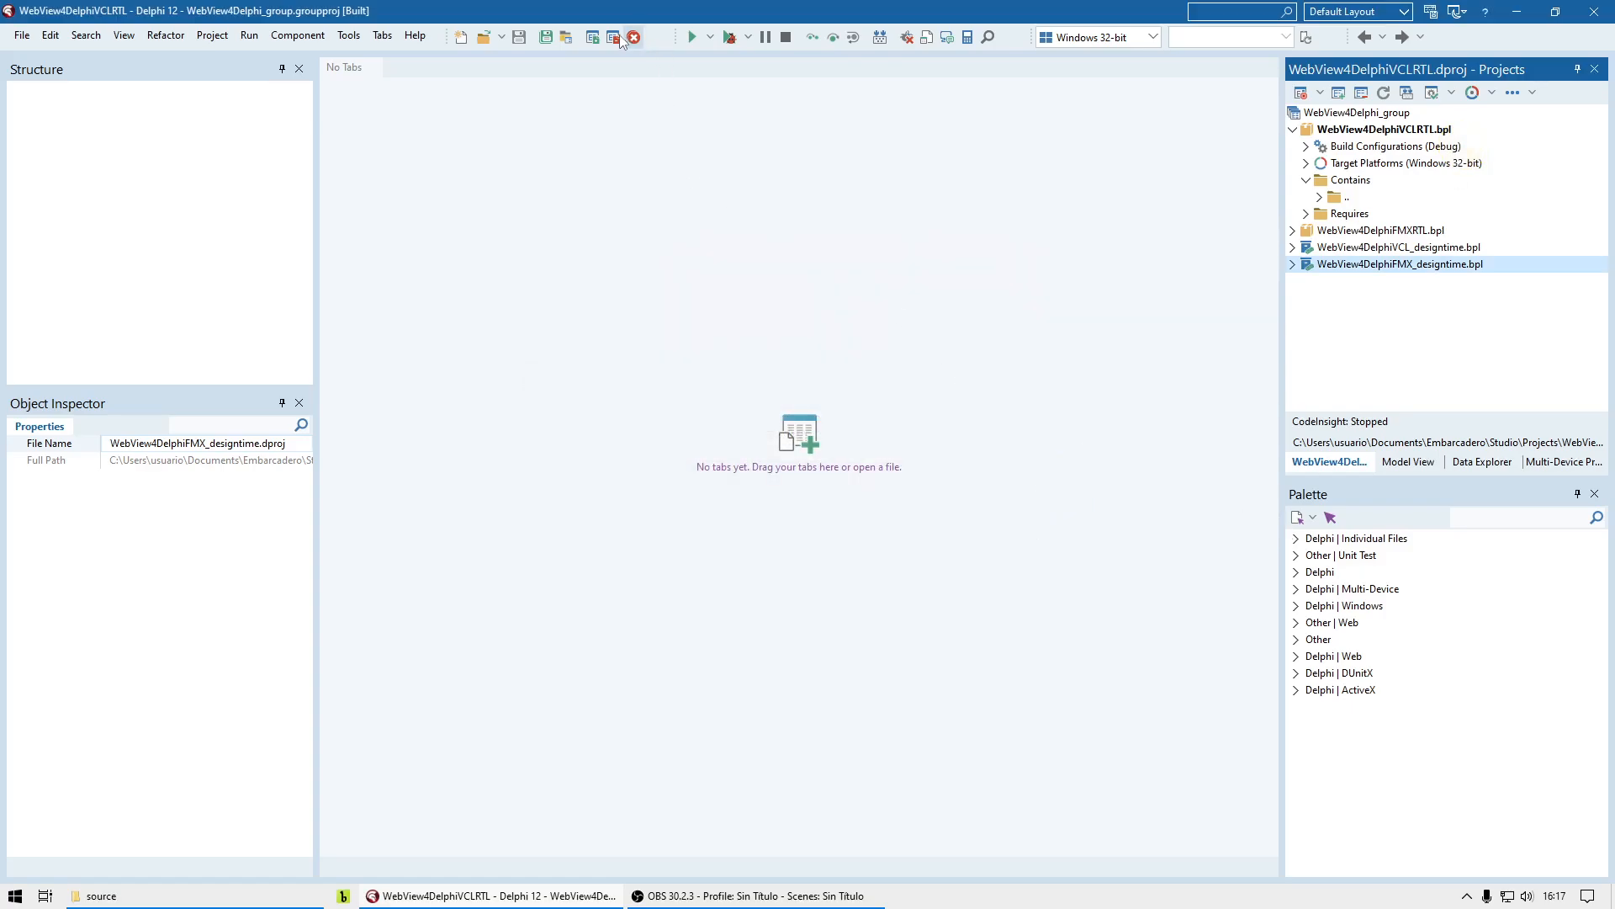
Step: Open SimpleBrowser.dproj from WebView4Delphi's demos\Delphi_VCL\SimpleBrowser folder, declining to save any changes to the package projects
left_click(566, 37)
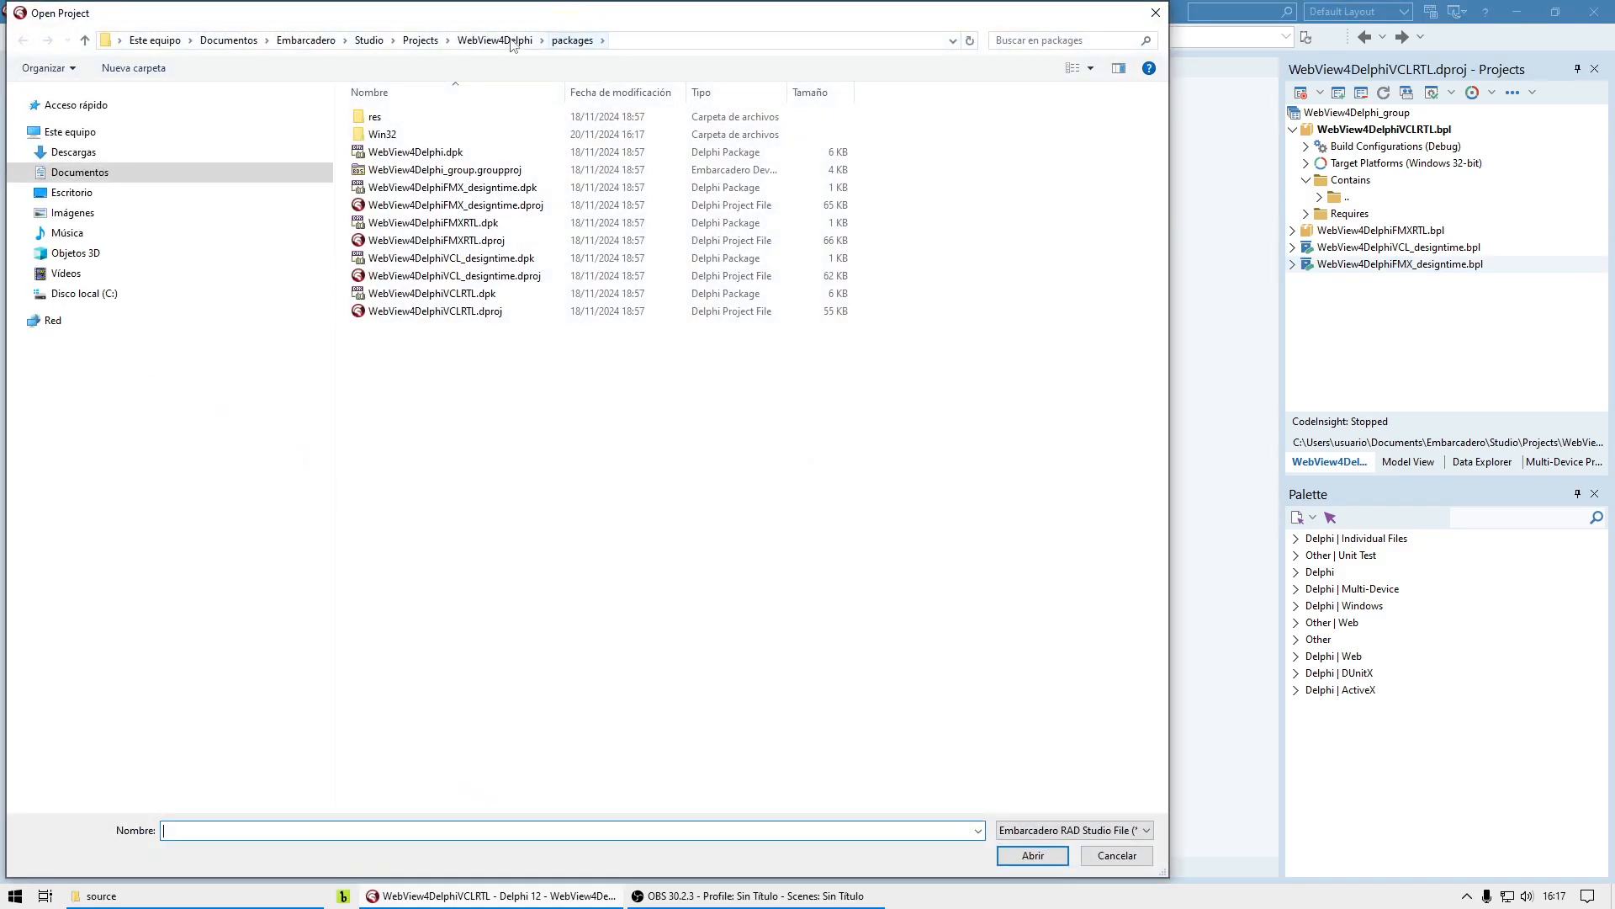
left_click(498, 40)
double_click(407, 183)
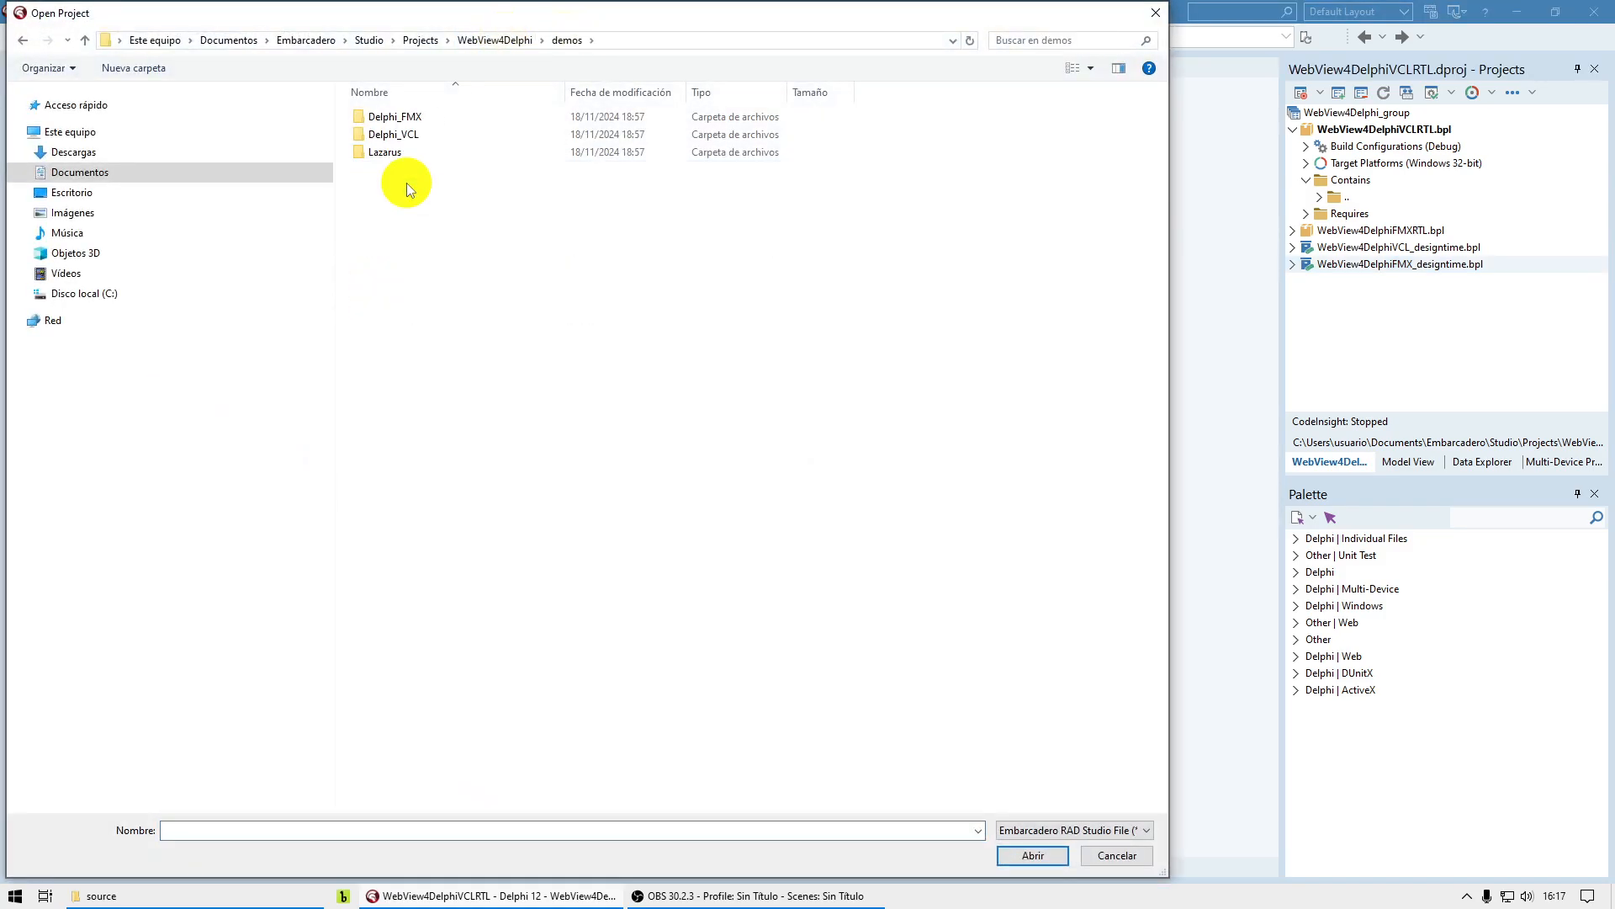
double_click(414, 136)
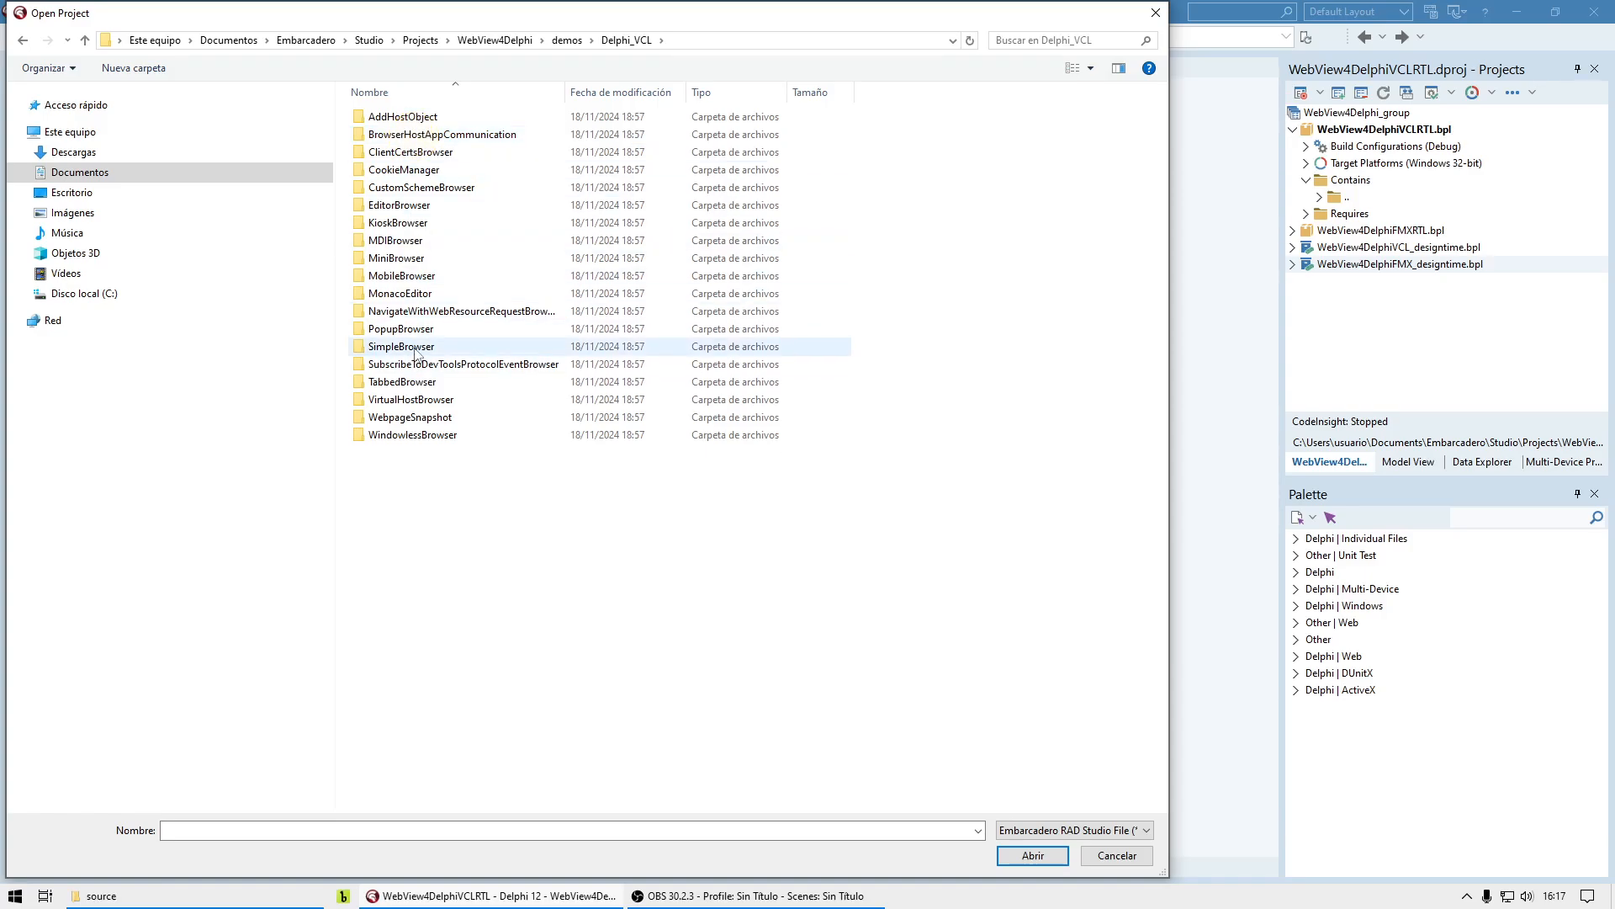
double_click(415, 346)
left_click(443, 137)
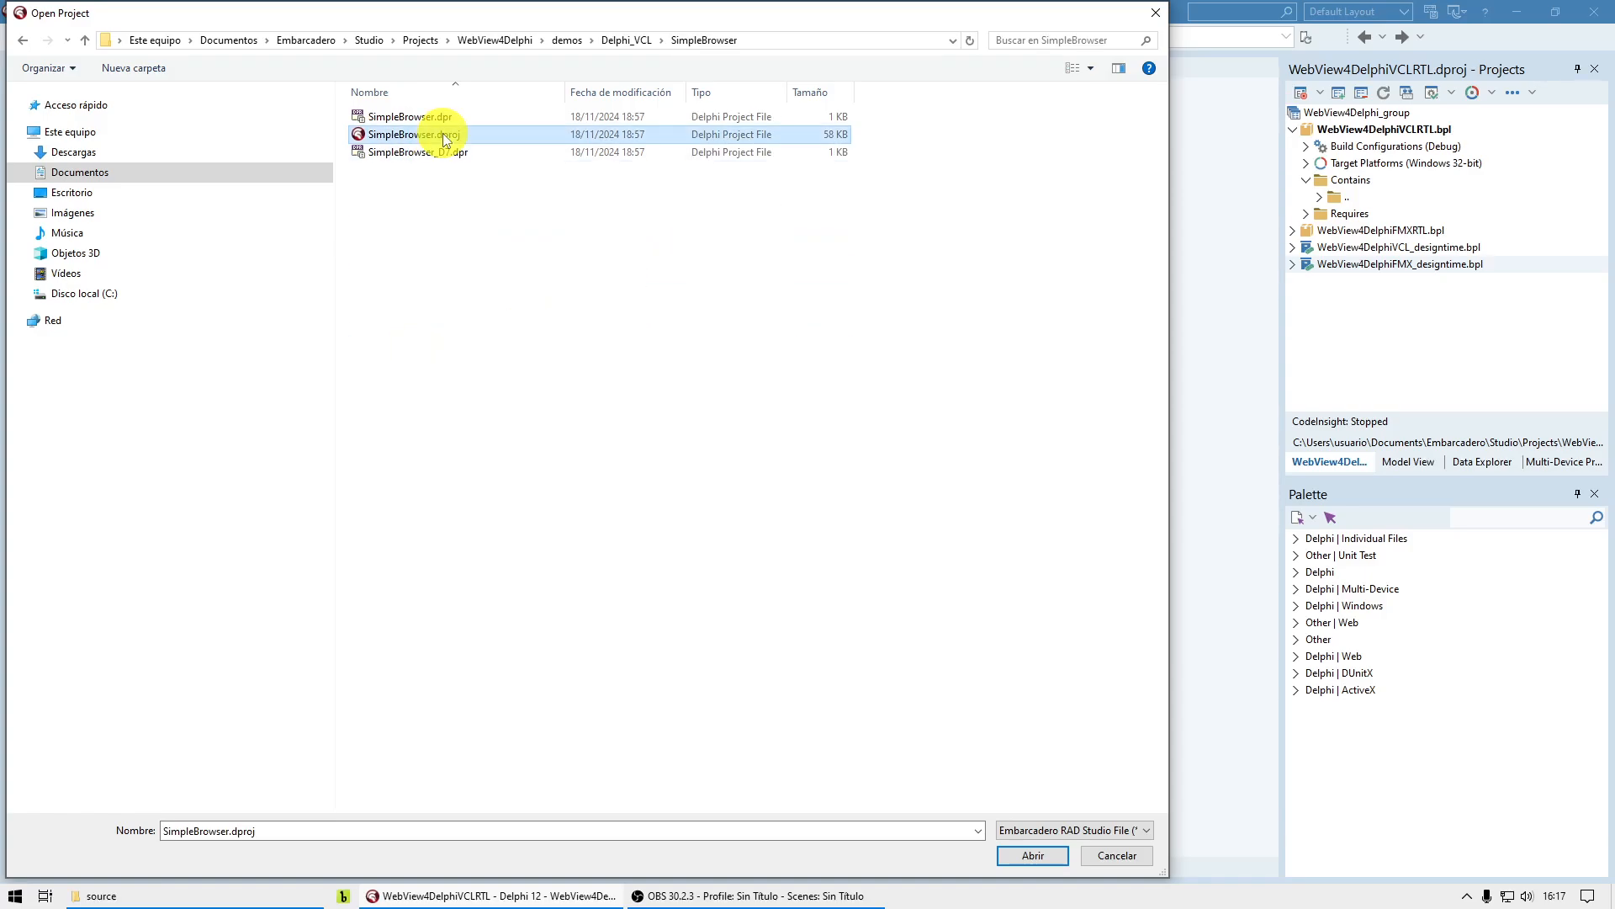
left_click(1031, 855)
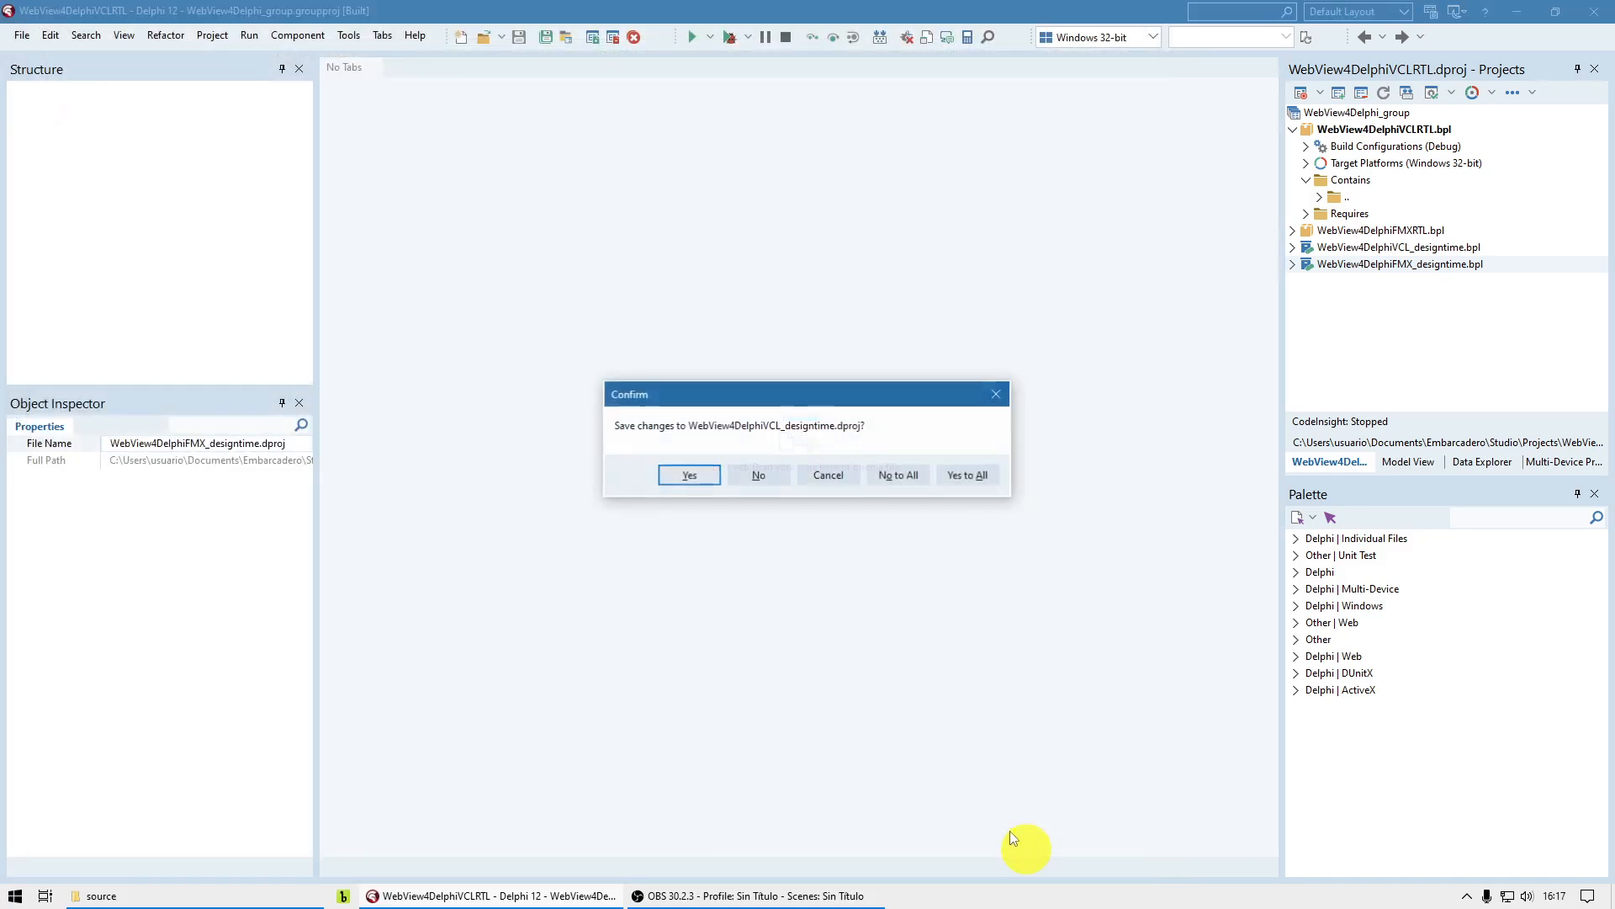
left_click(912, 487)
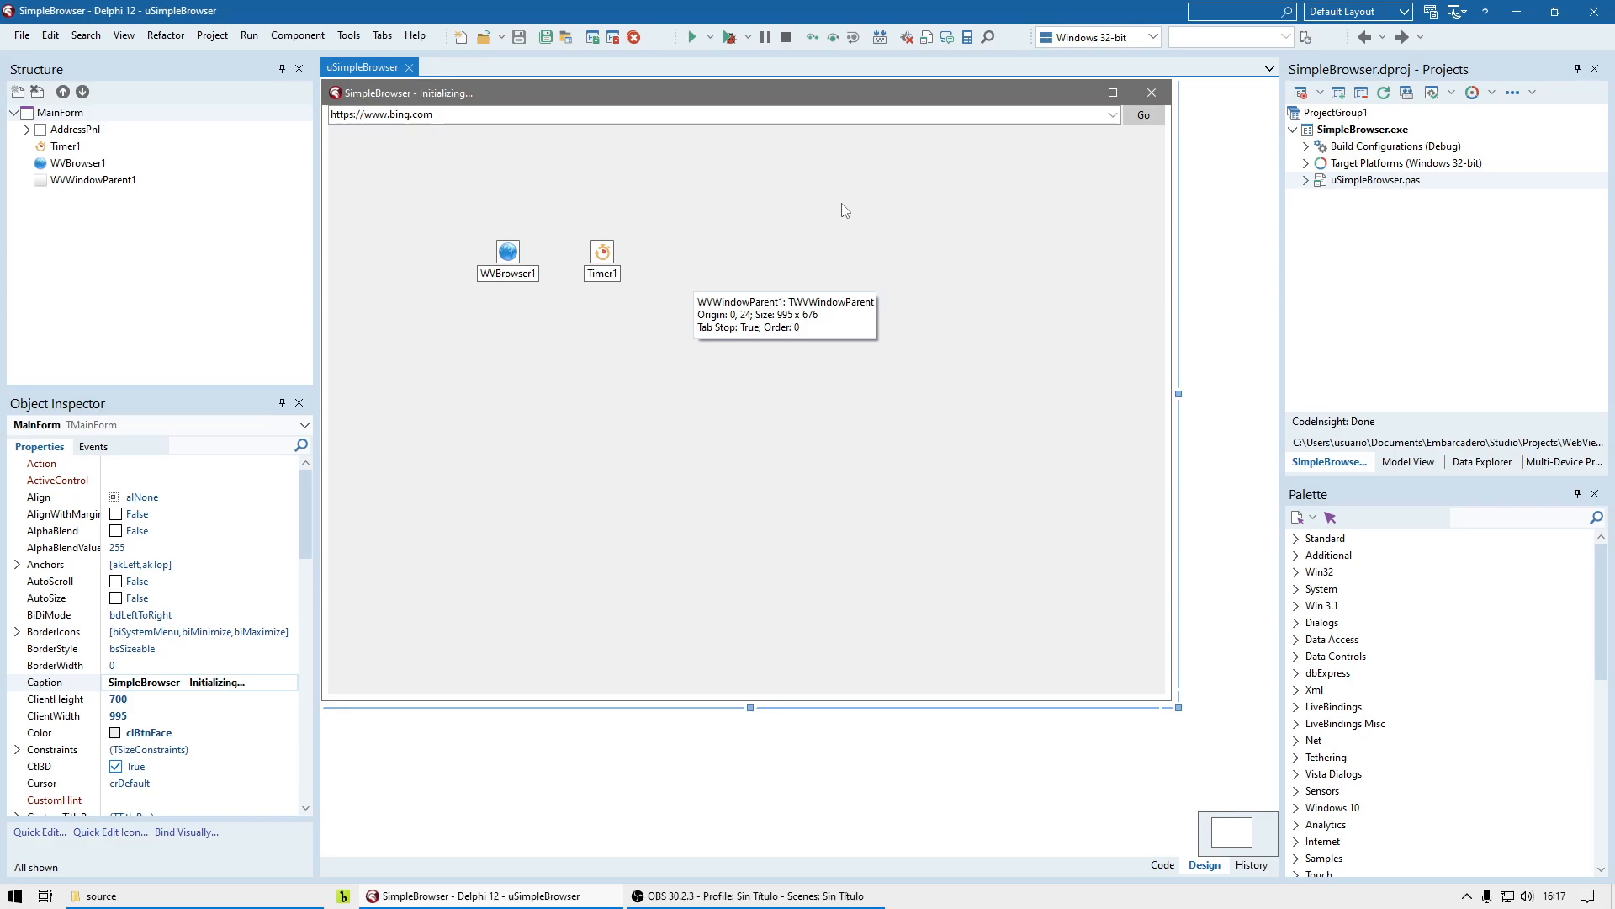
Step: Inspect the main form's address combo box, Go button, WVWindowParent1 and WVBrowser1 components
left_click(858, 114)
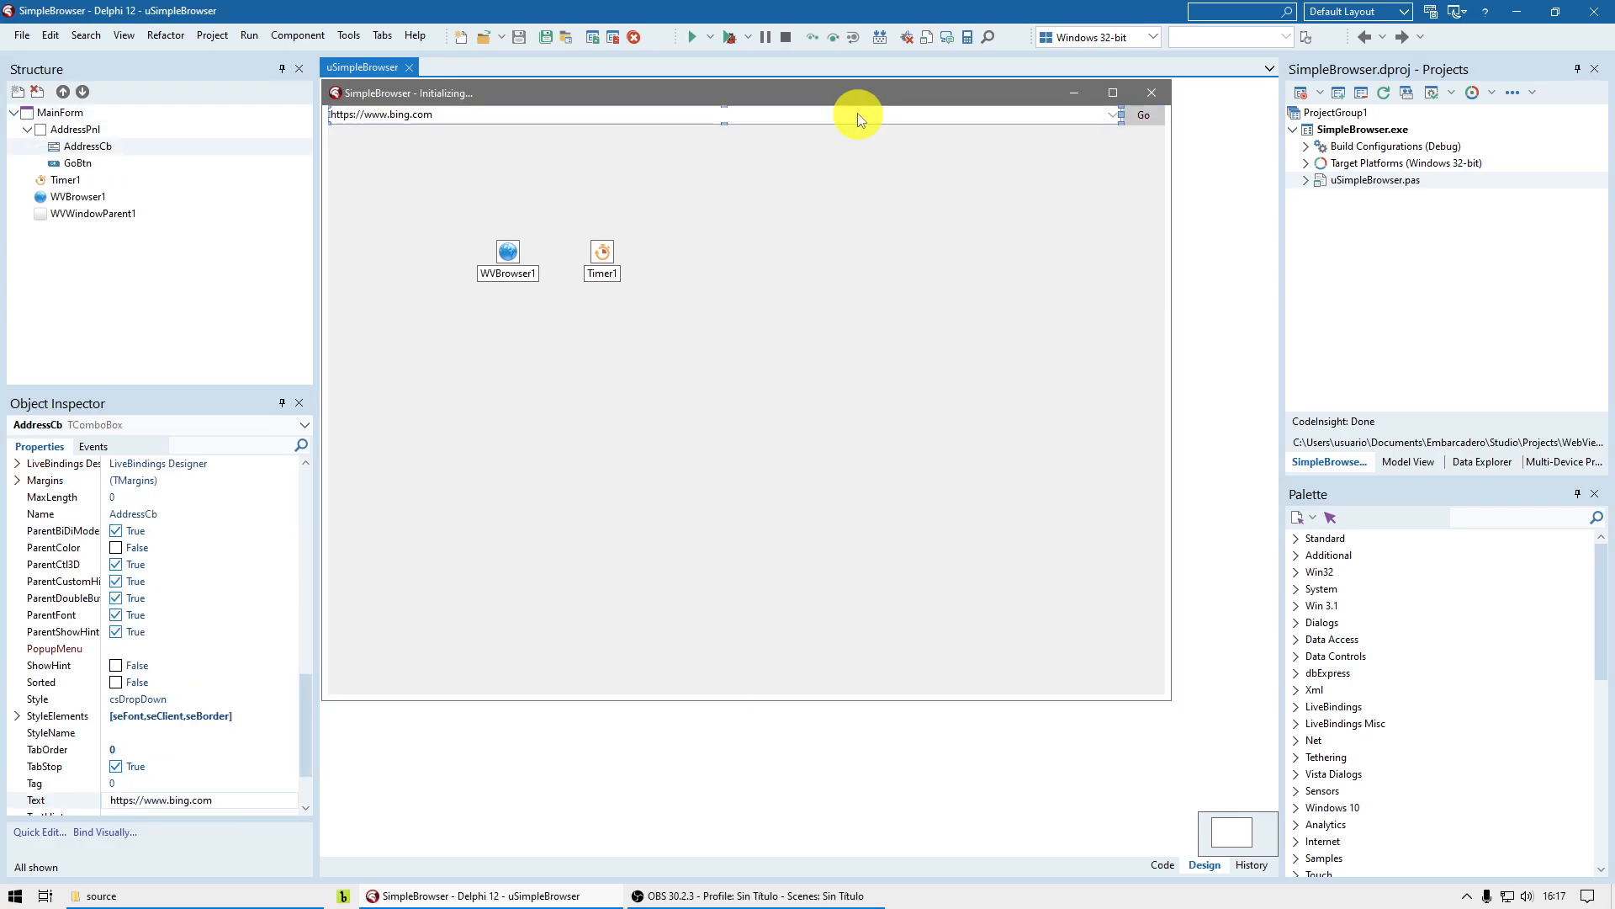
left_click(1154, 117)
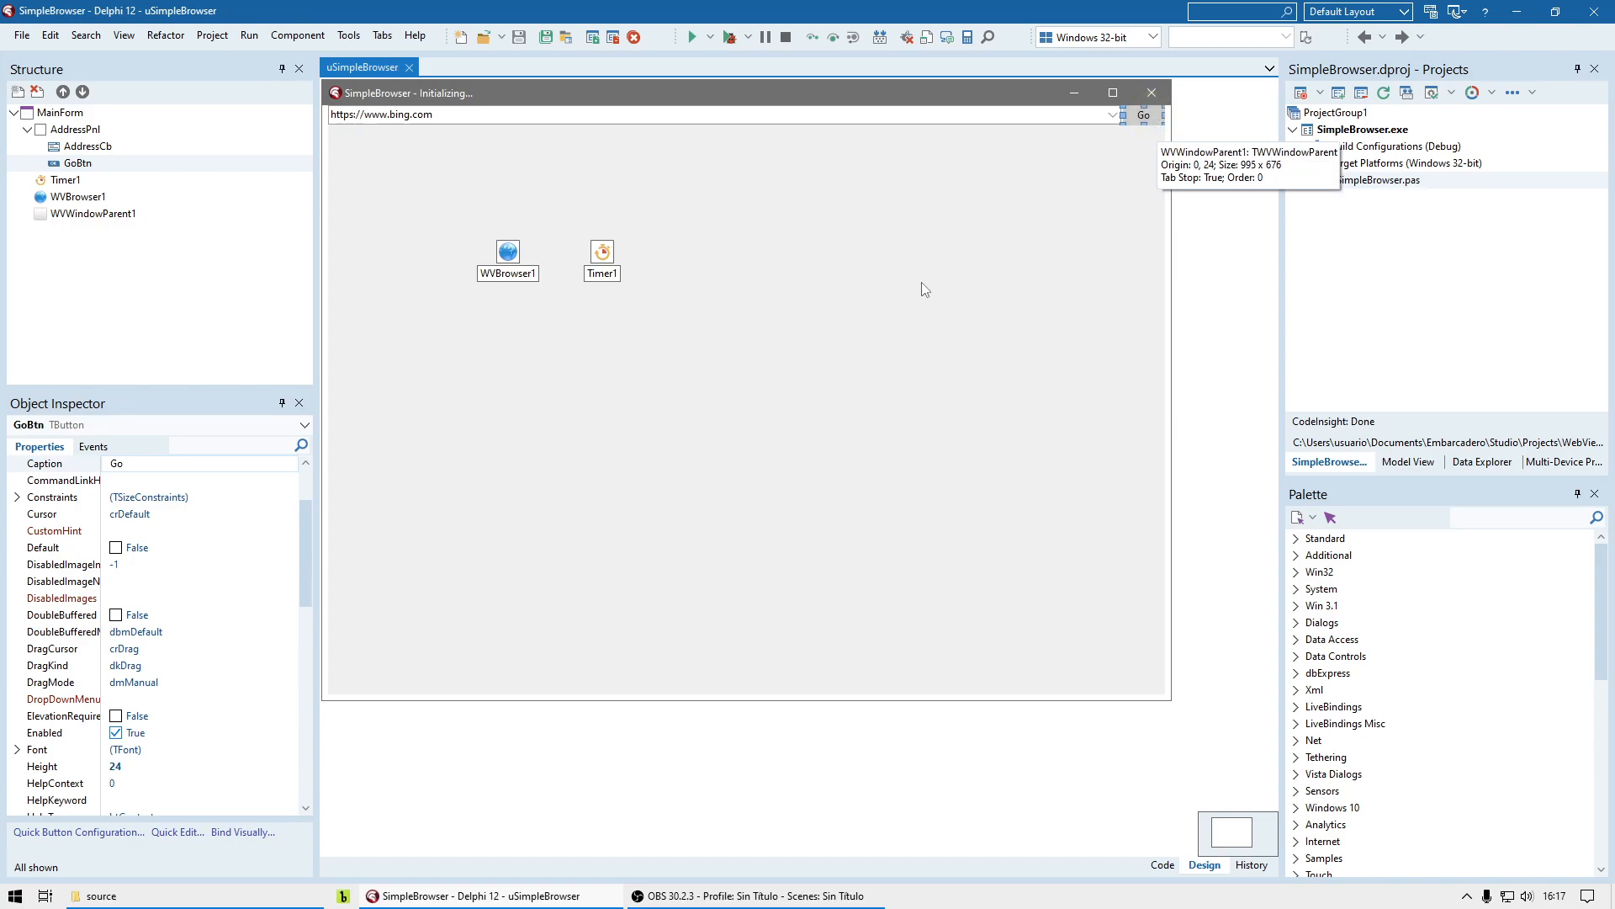
left_click(880, 287)
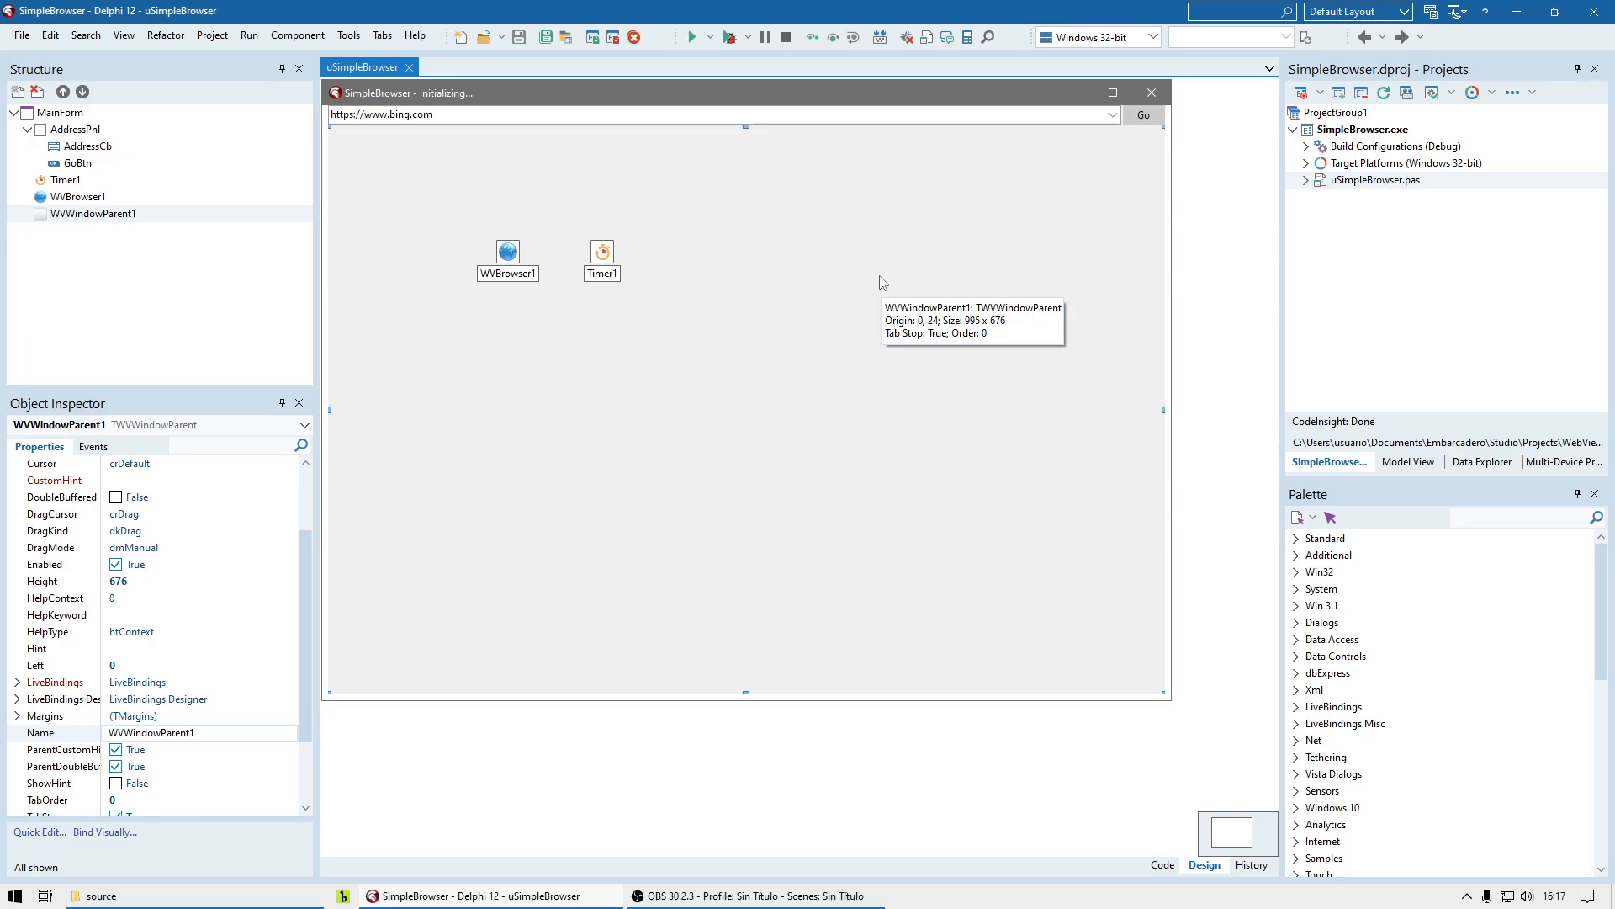
left_click(506, 250)
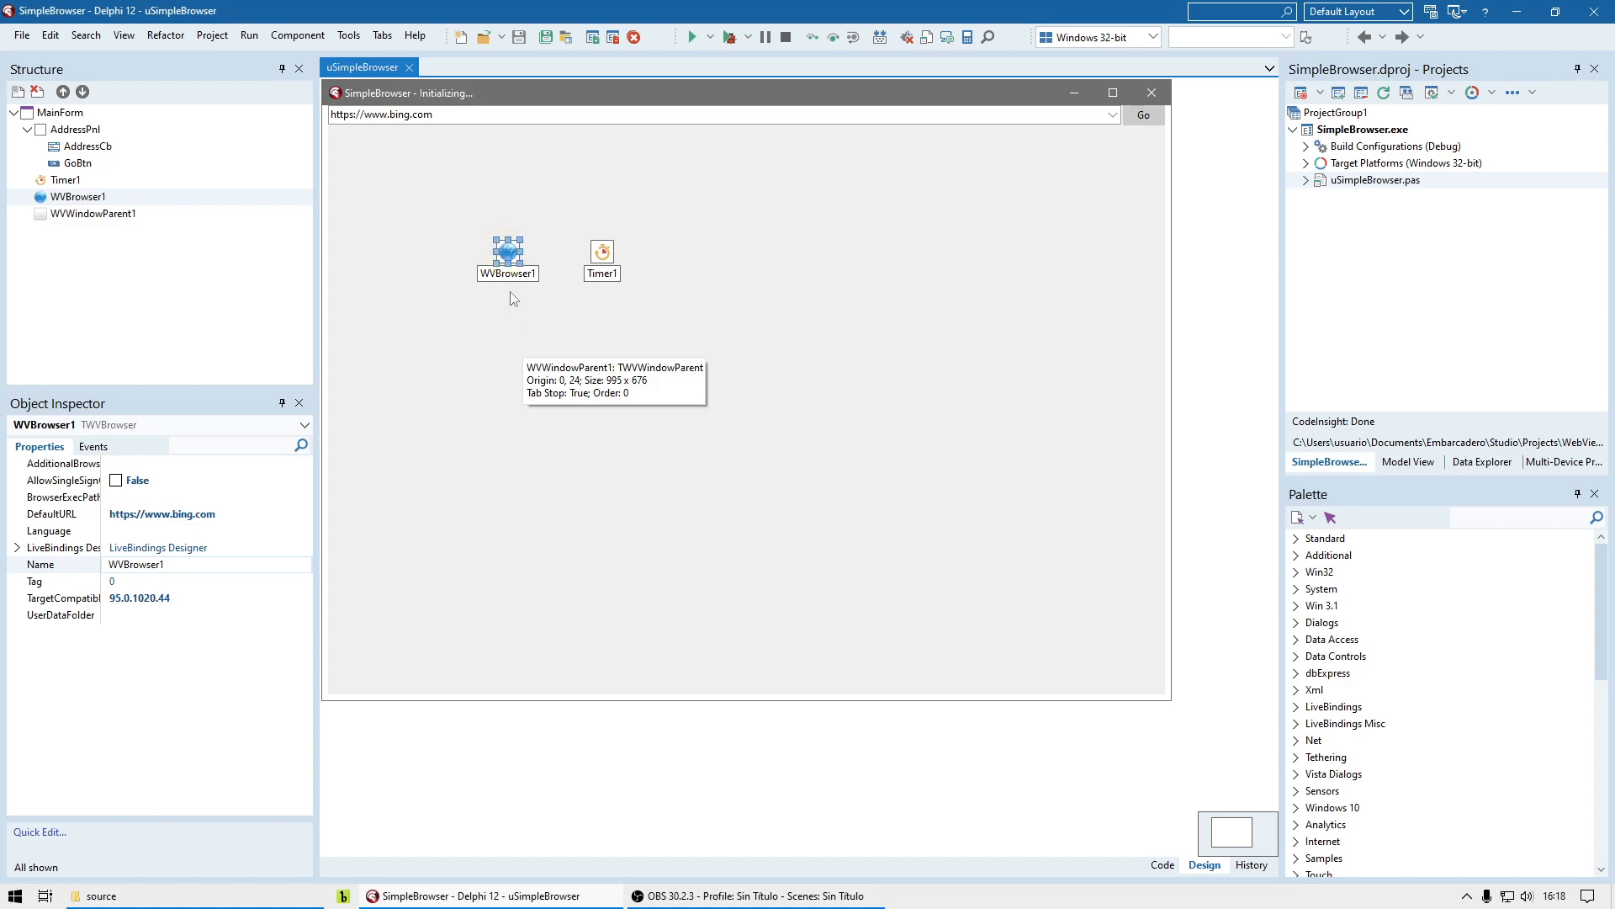
Step: Build the SimpleBrowser project, and in File Explorer check WebView4Delphi's bin32 folder for SimpleBrowser.exe and WebView2Loader.dll
left_click(212, 36)
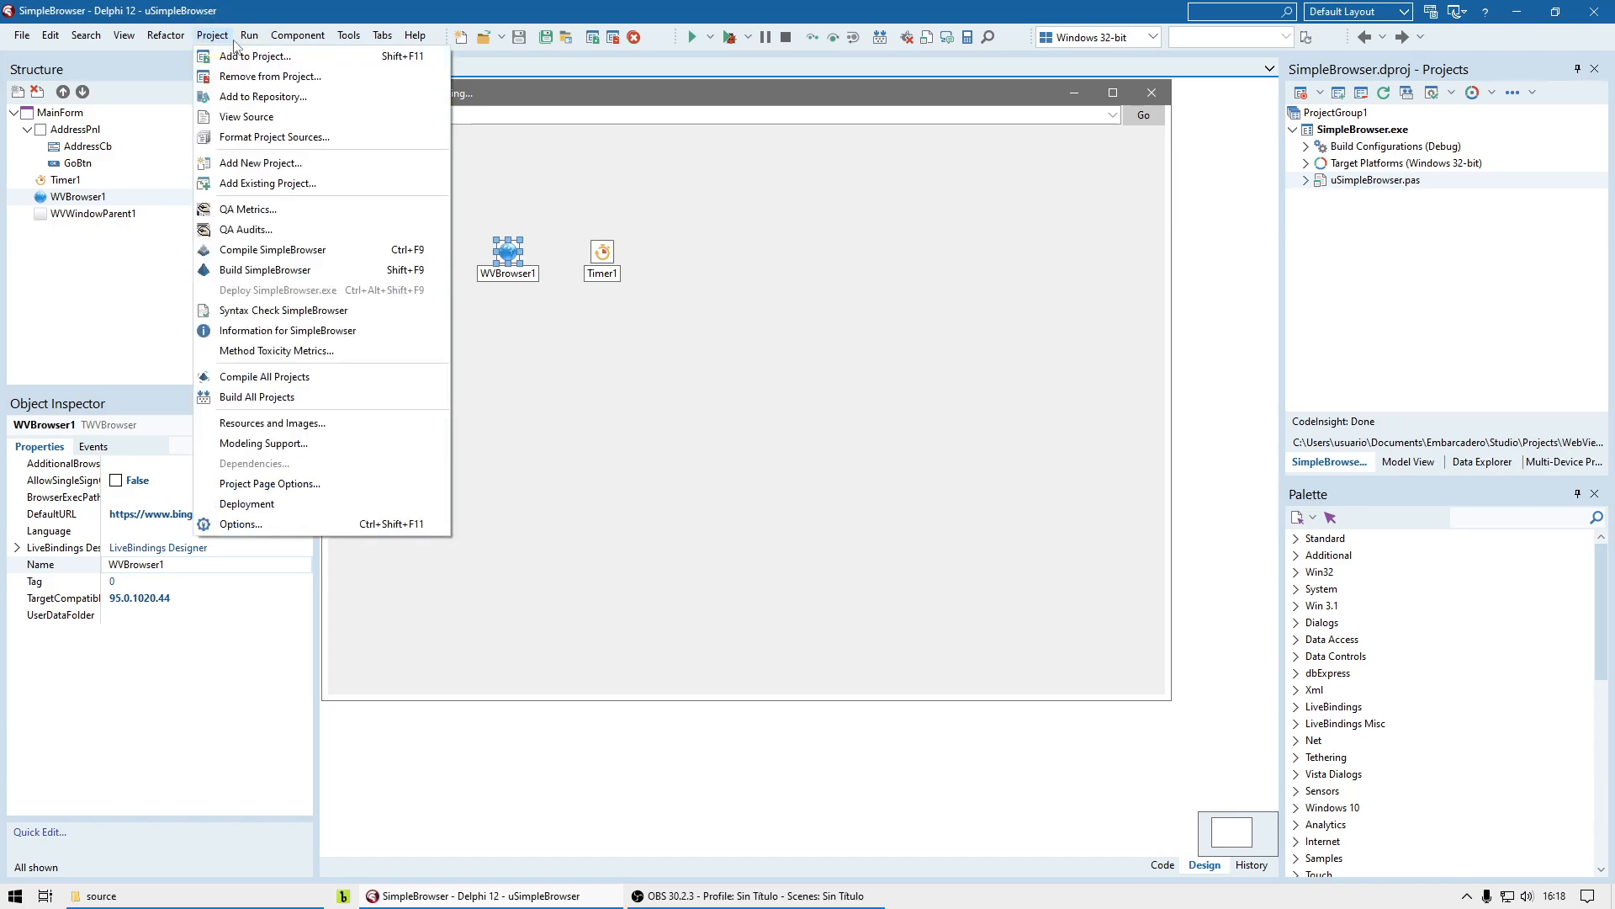
left_click(296, 271)
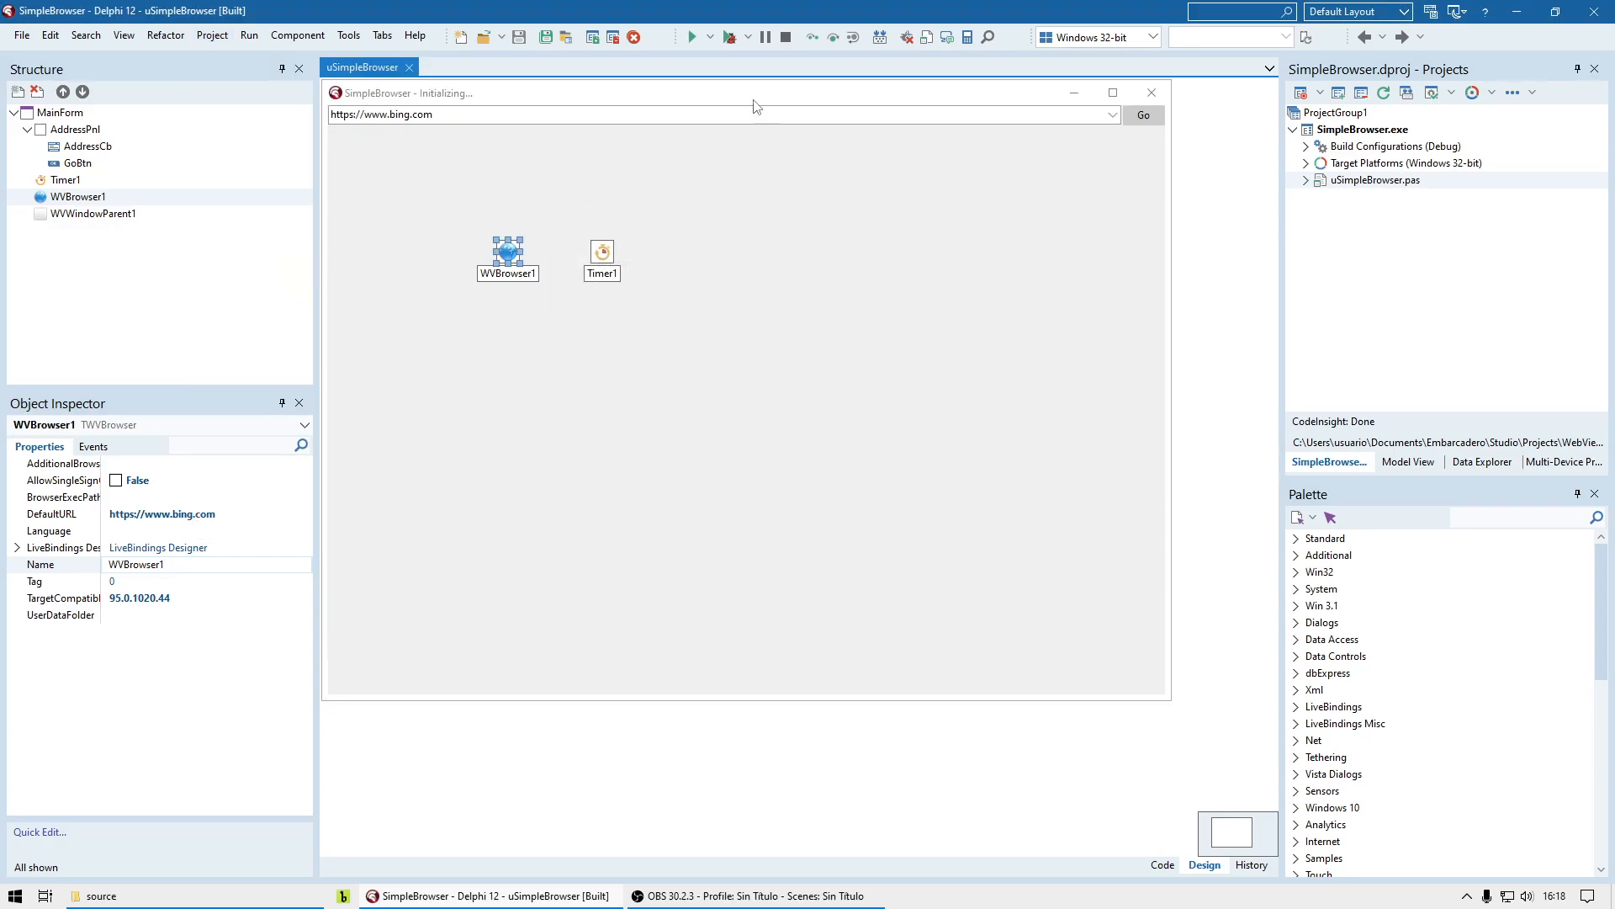
left_click(188, 902)
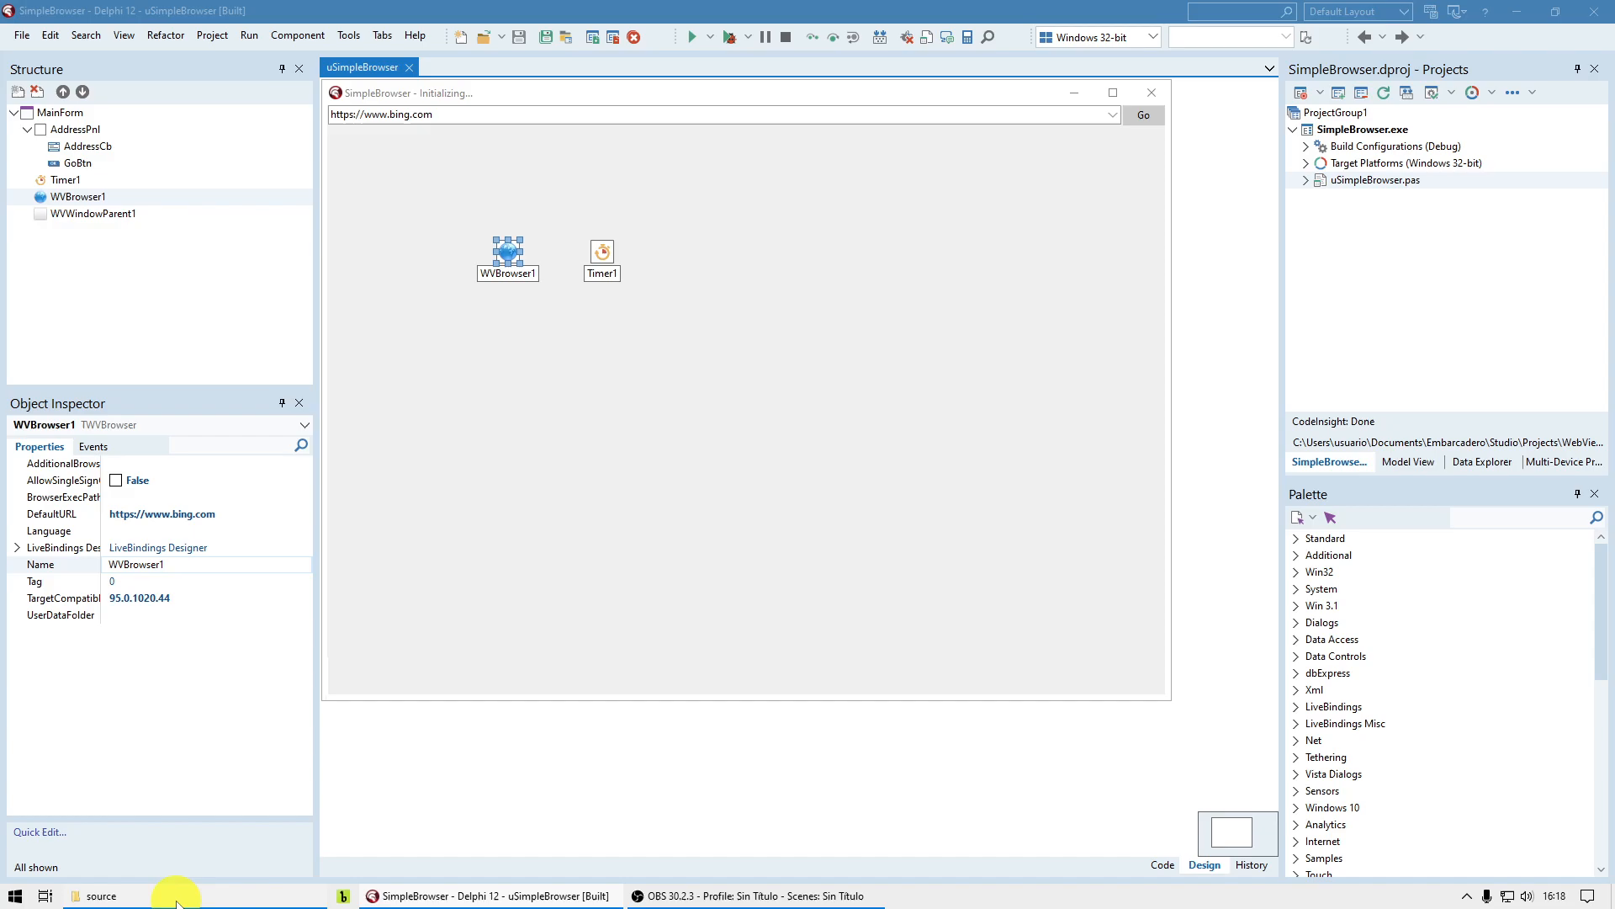
left_click(390, 623)
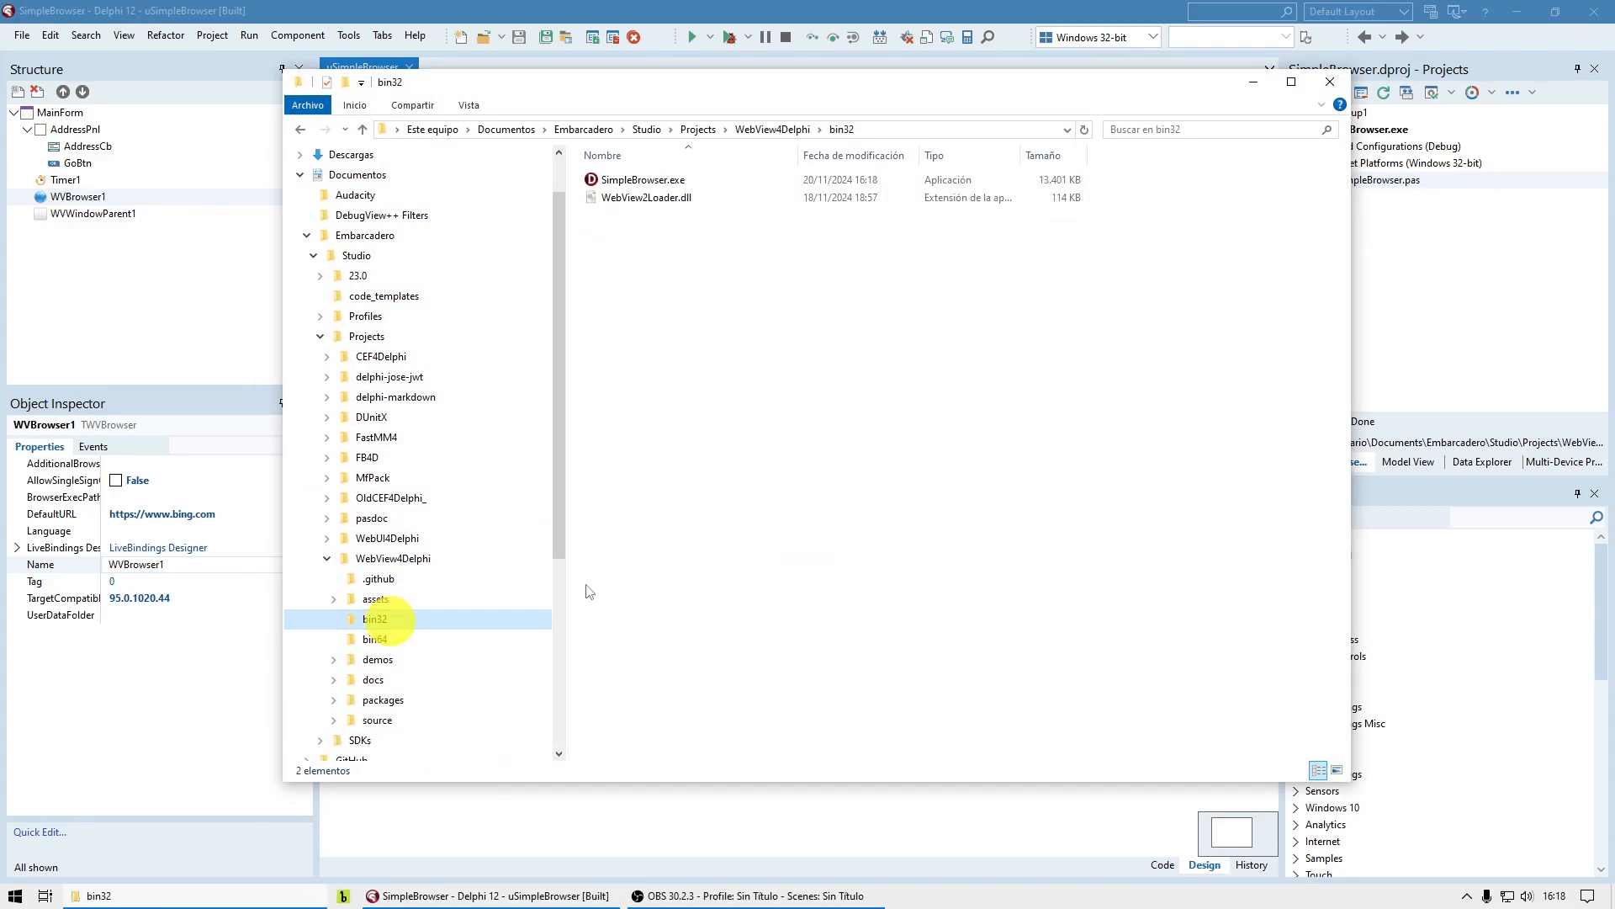
left_click(662, 180)
left_click(692, 200)
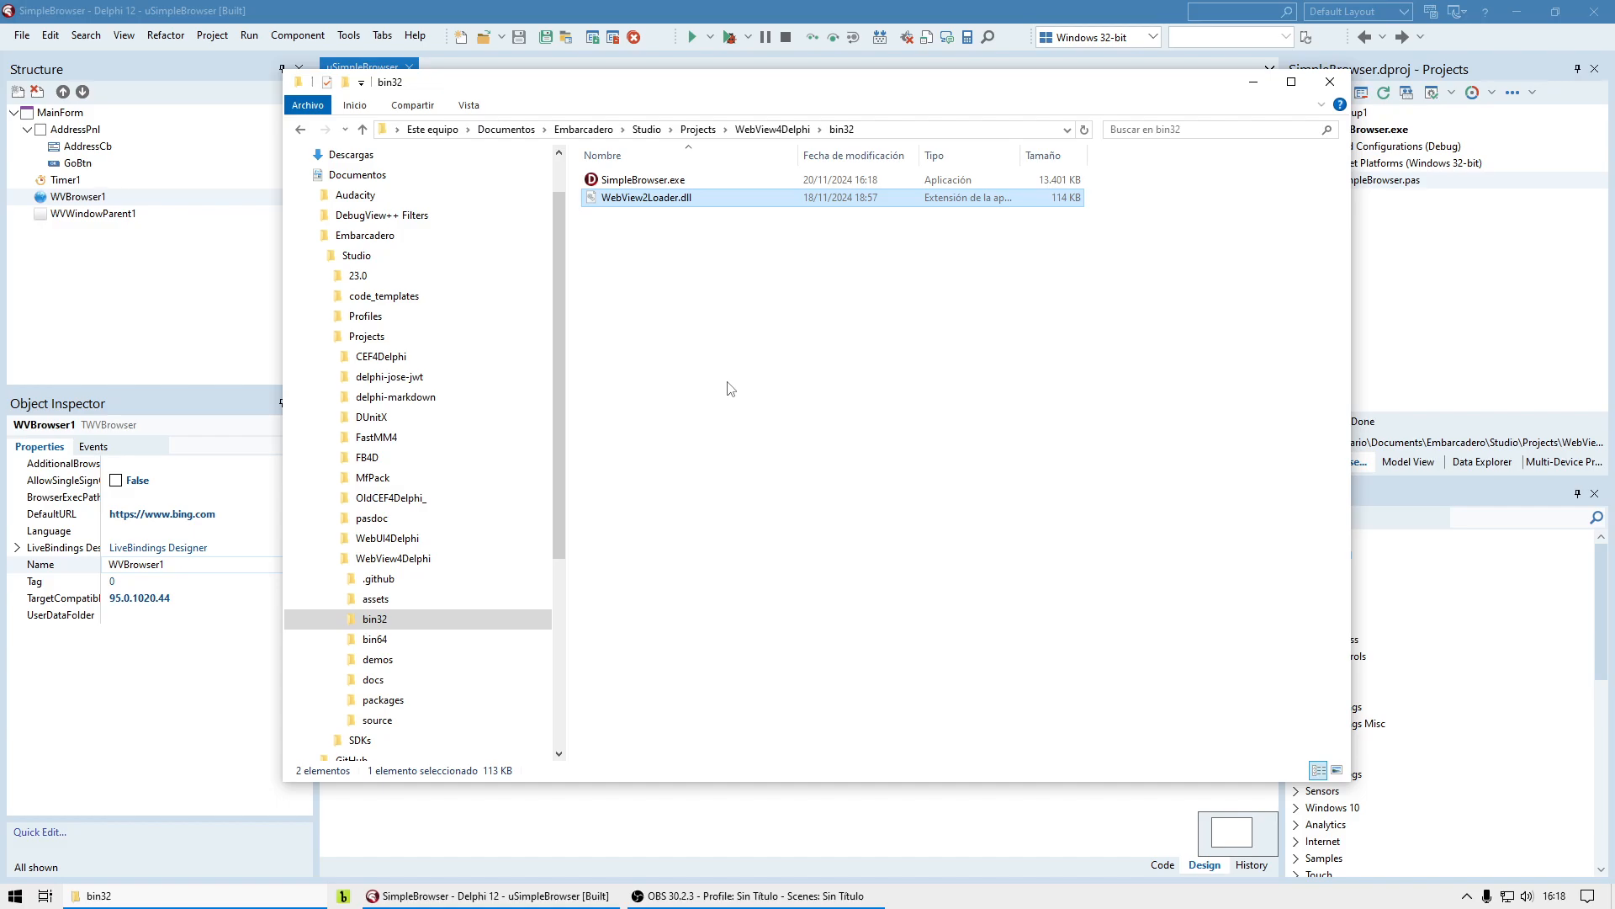
Step: Return to Delphi, run SimpleBrowser with the debugger and accept Bing's cookies in the demo window
left_click(729, 9)
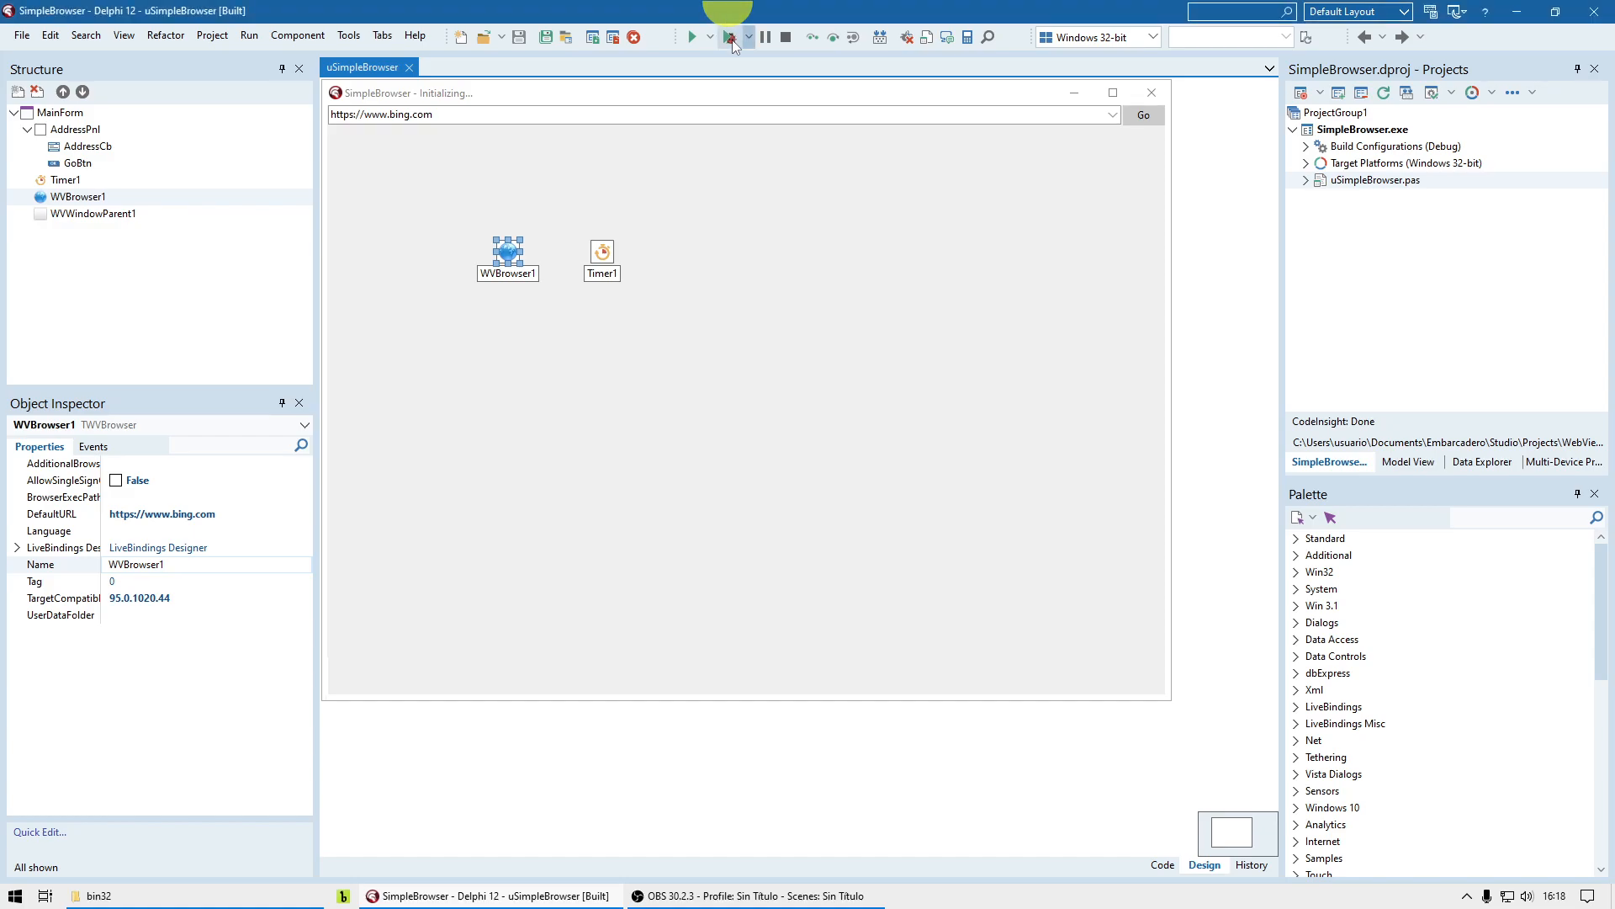
left_click(732, 39)
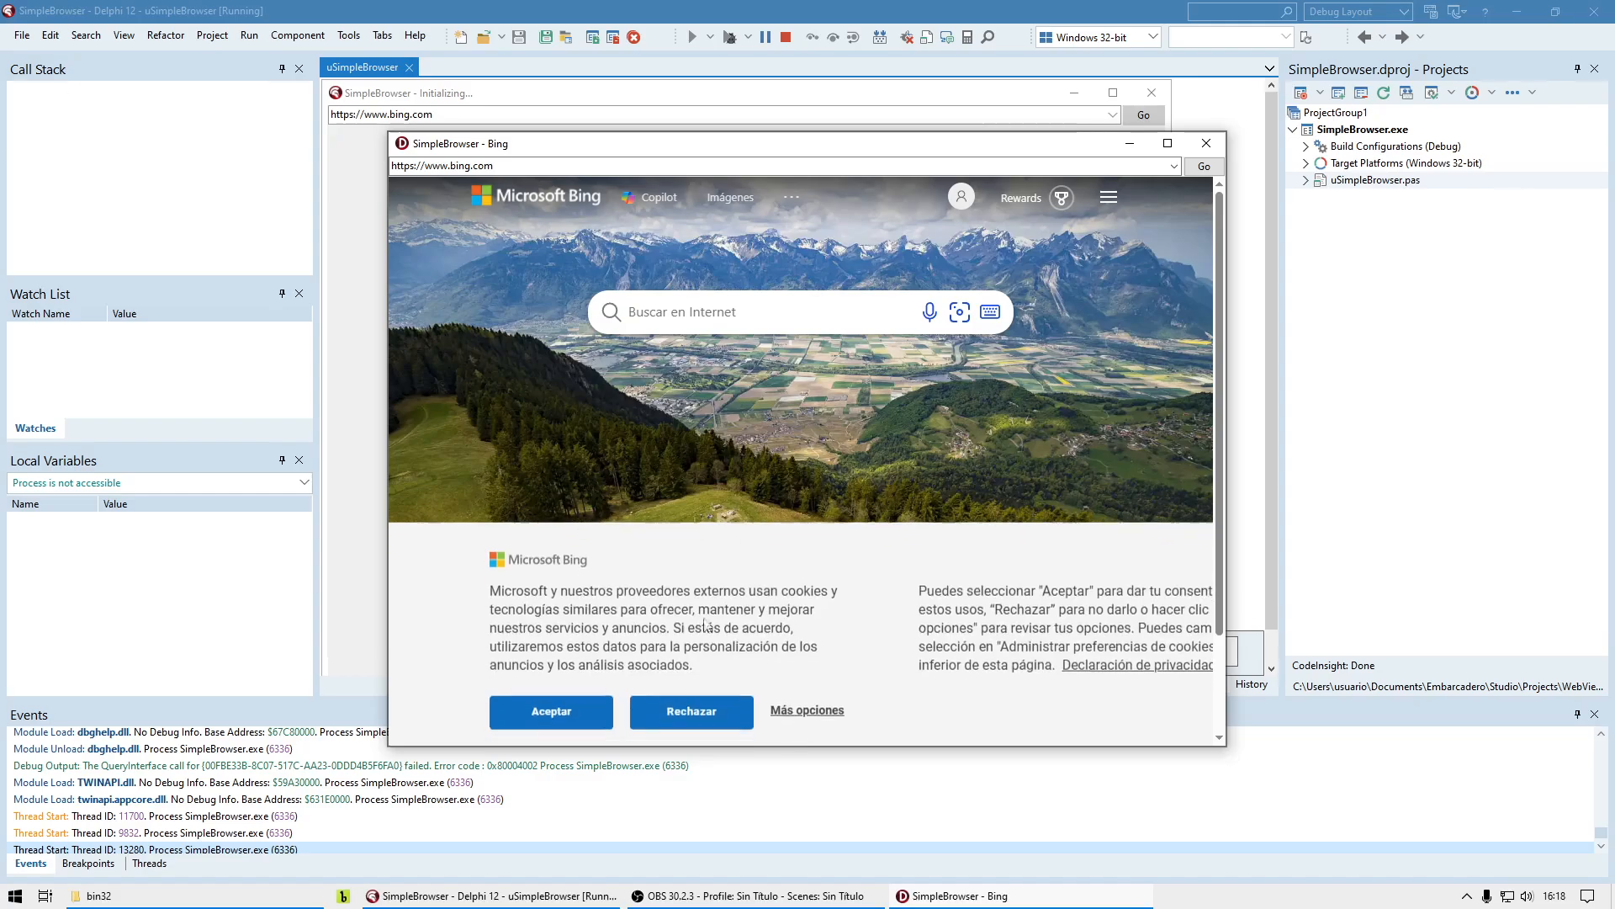
left_click(541, 705)
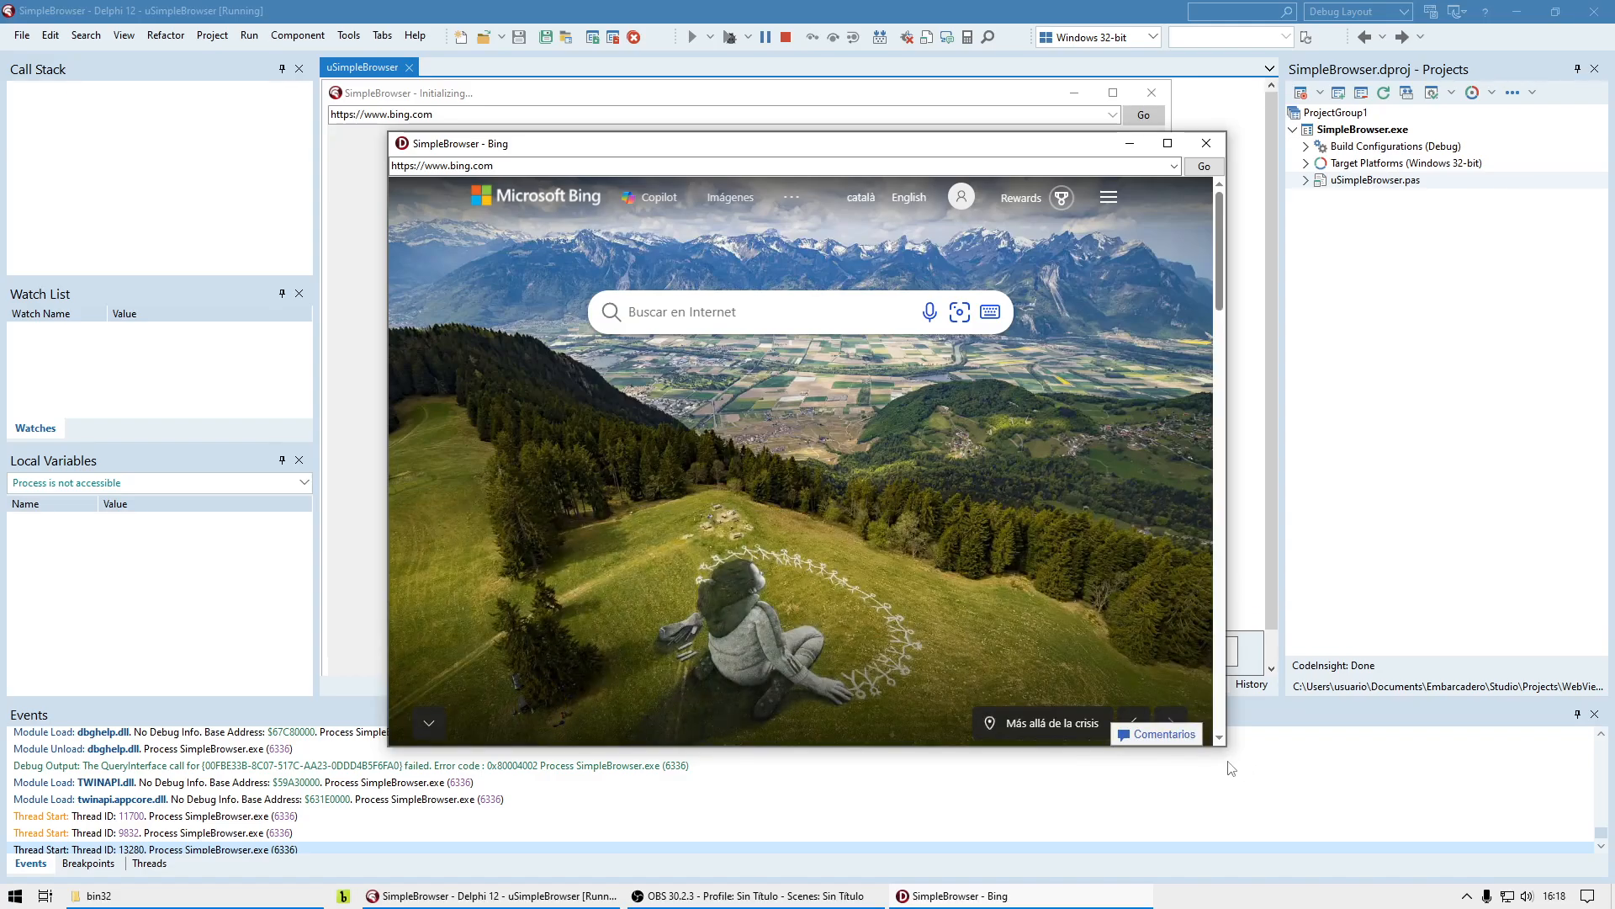
Step: Enlarge the running SimpleBrowser window and search Bing for QWERTY
left_click_drag(1225, 744, 1434, 813)
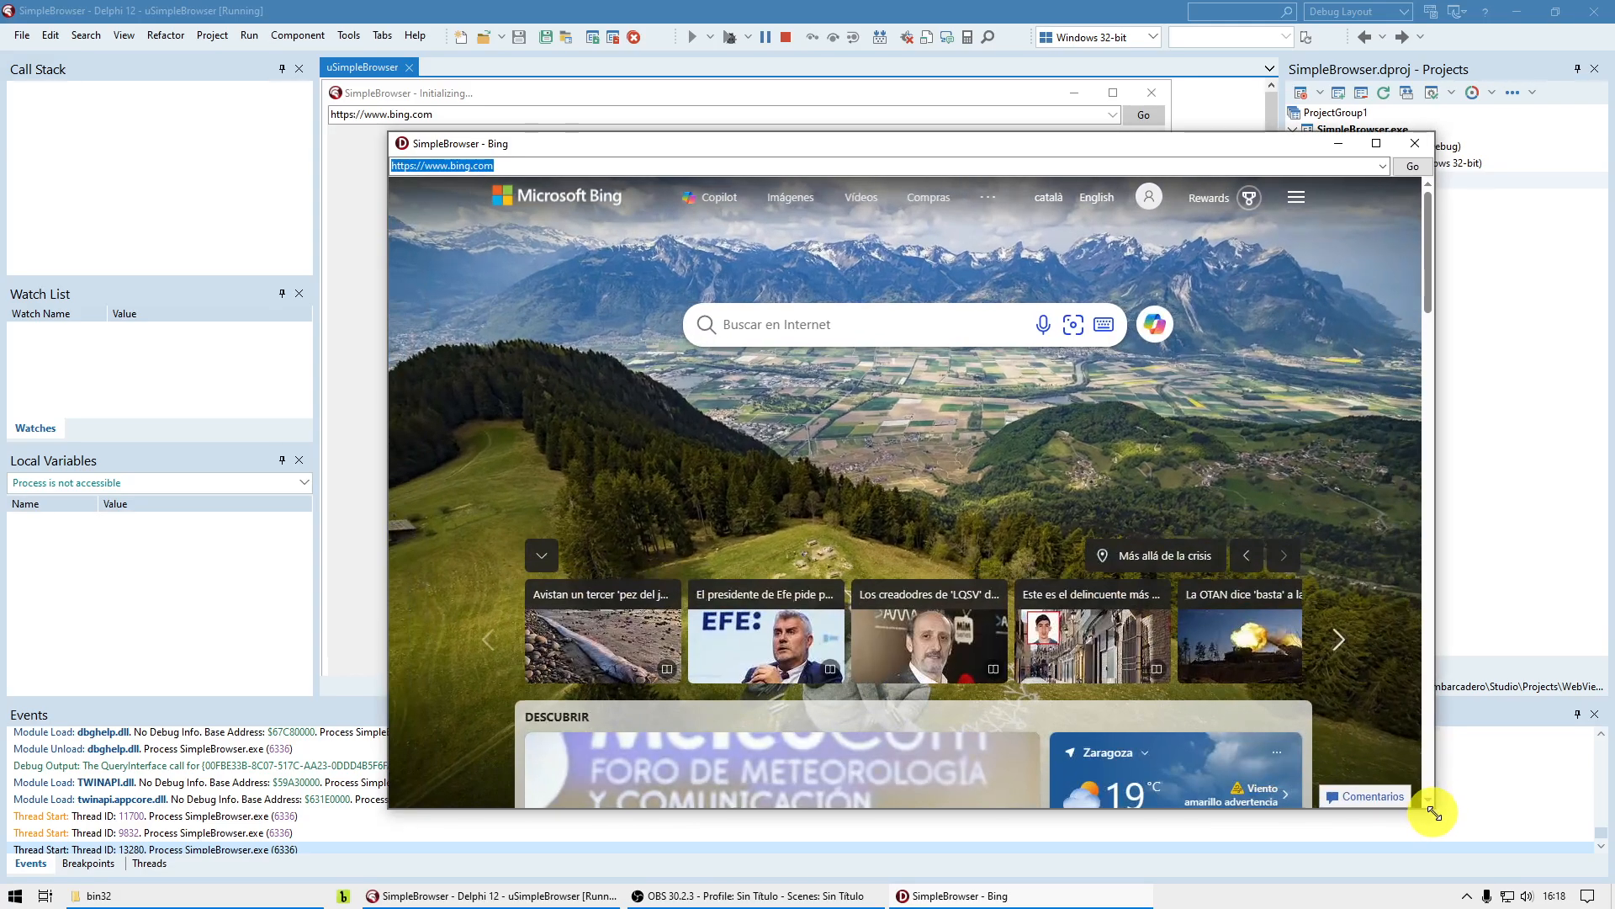
left_click(872, 317)
type("QWEER")
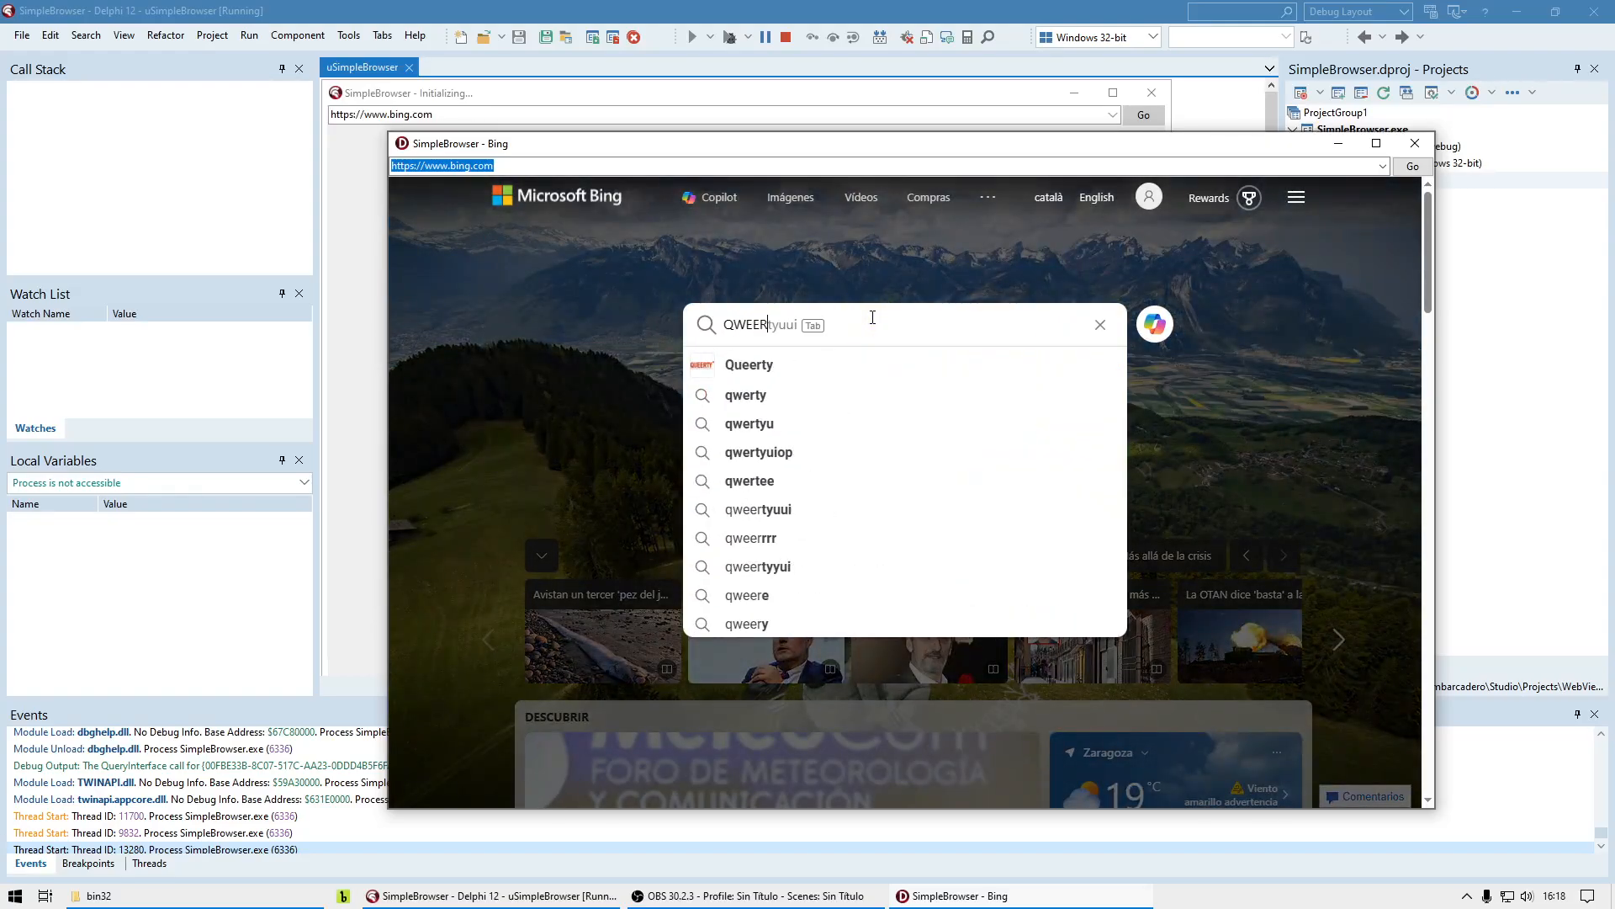
key("BackSpace")
key("BackSpace")
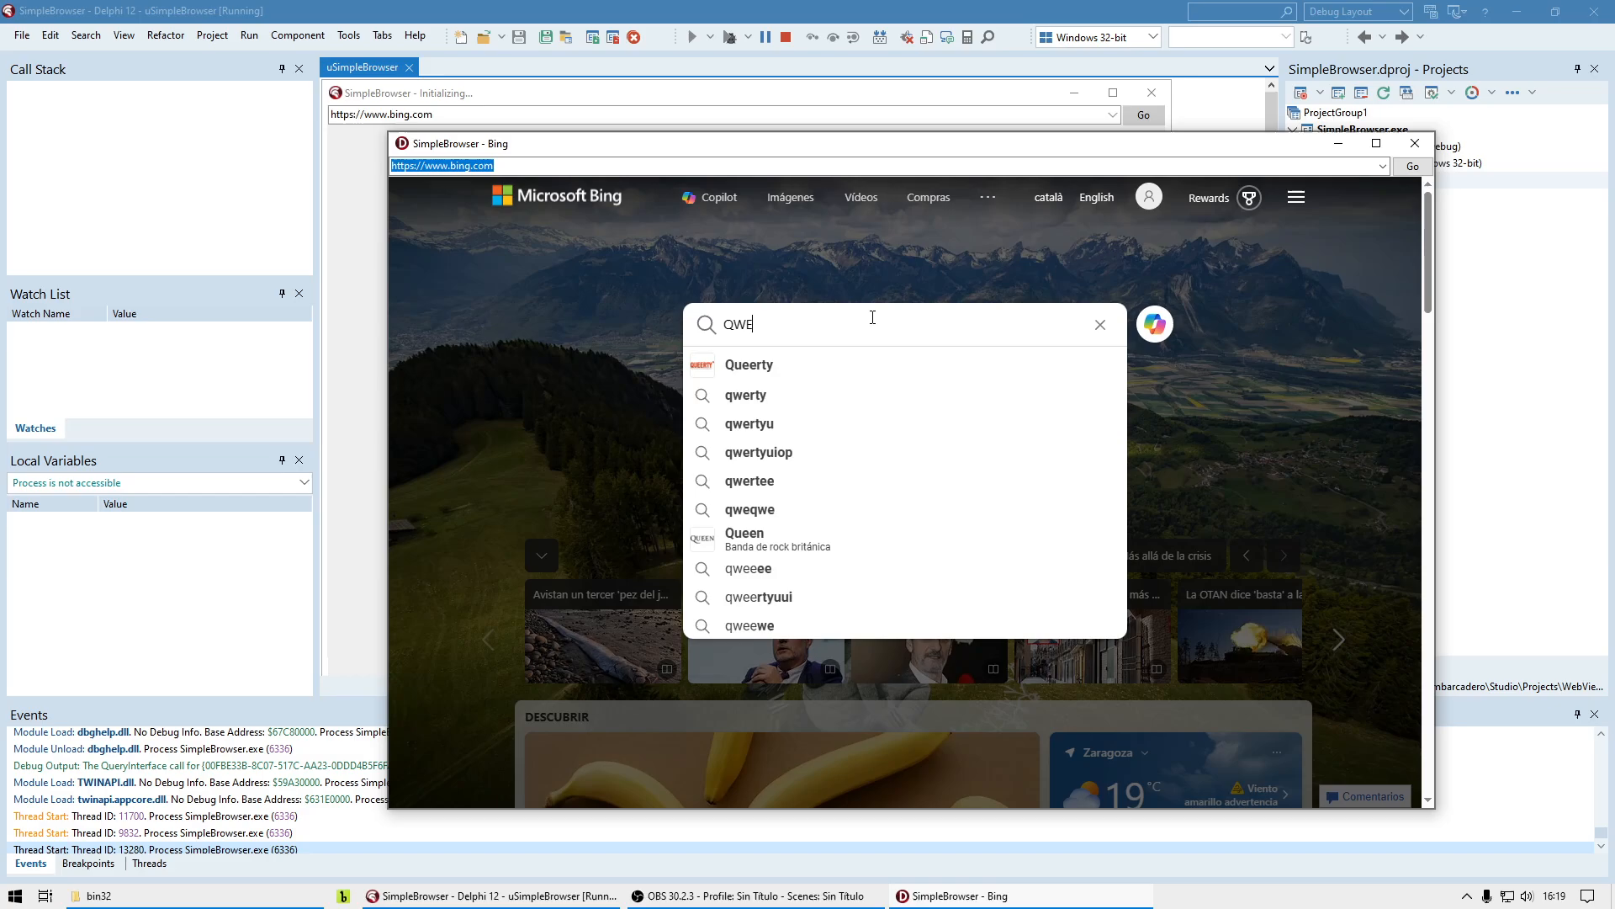
type("RTY")
key("Return")
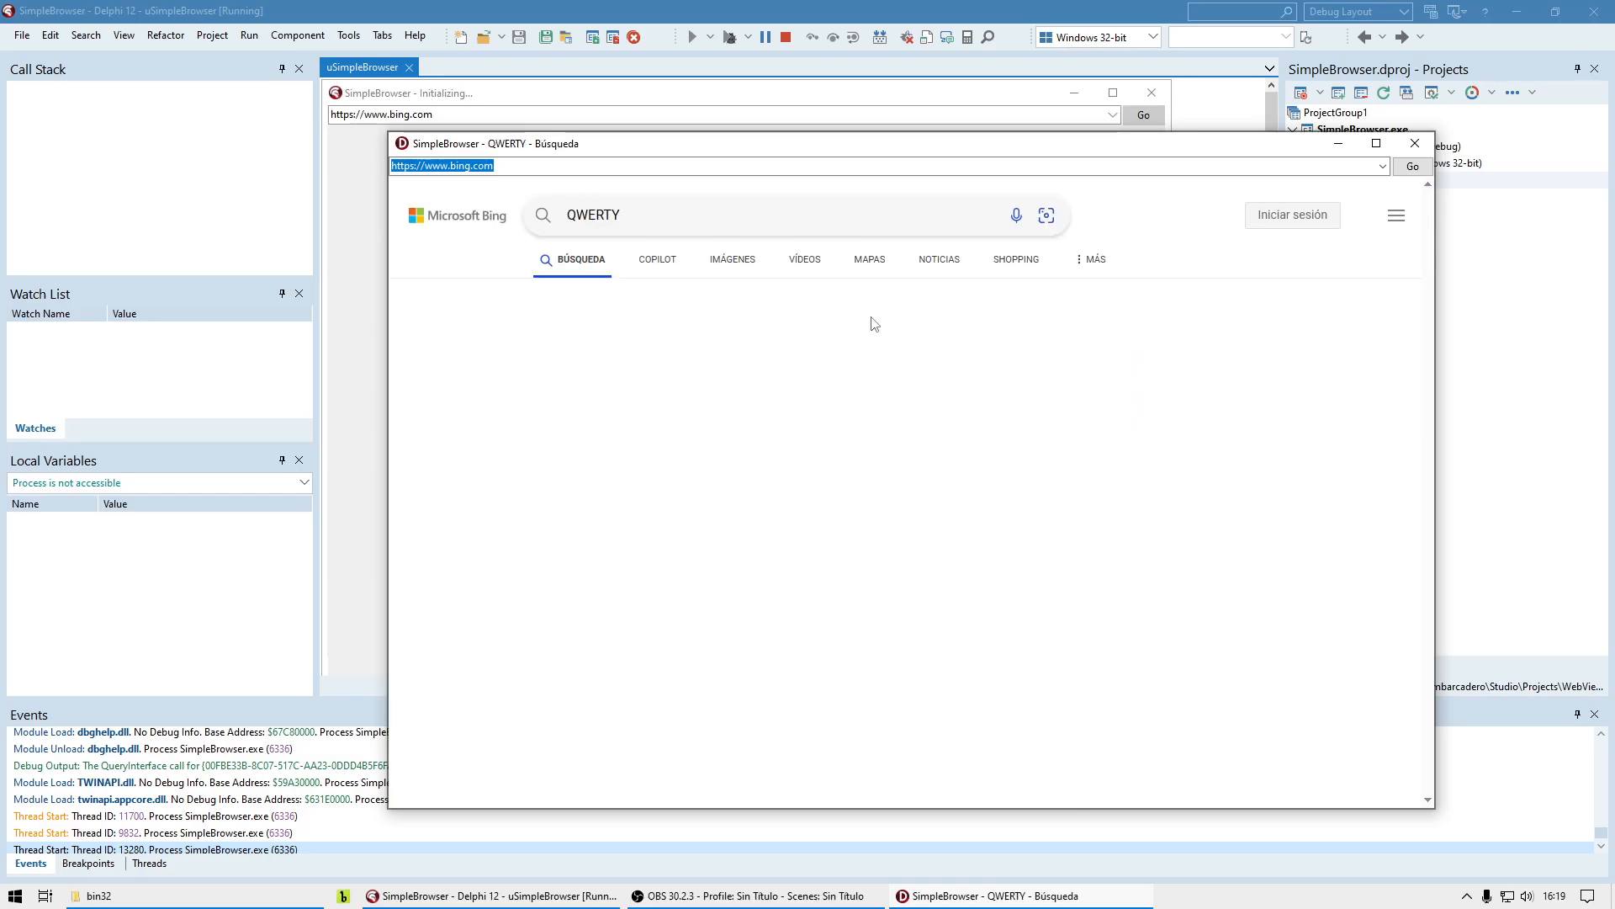